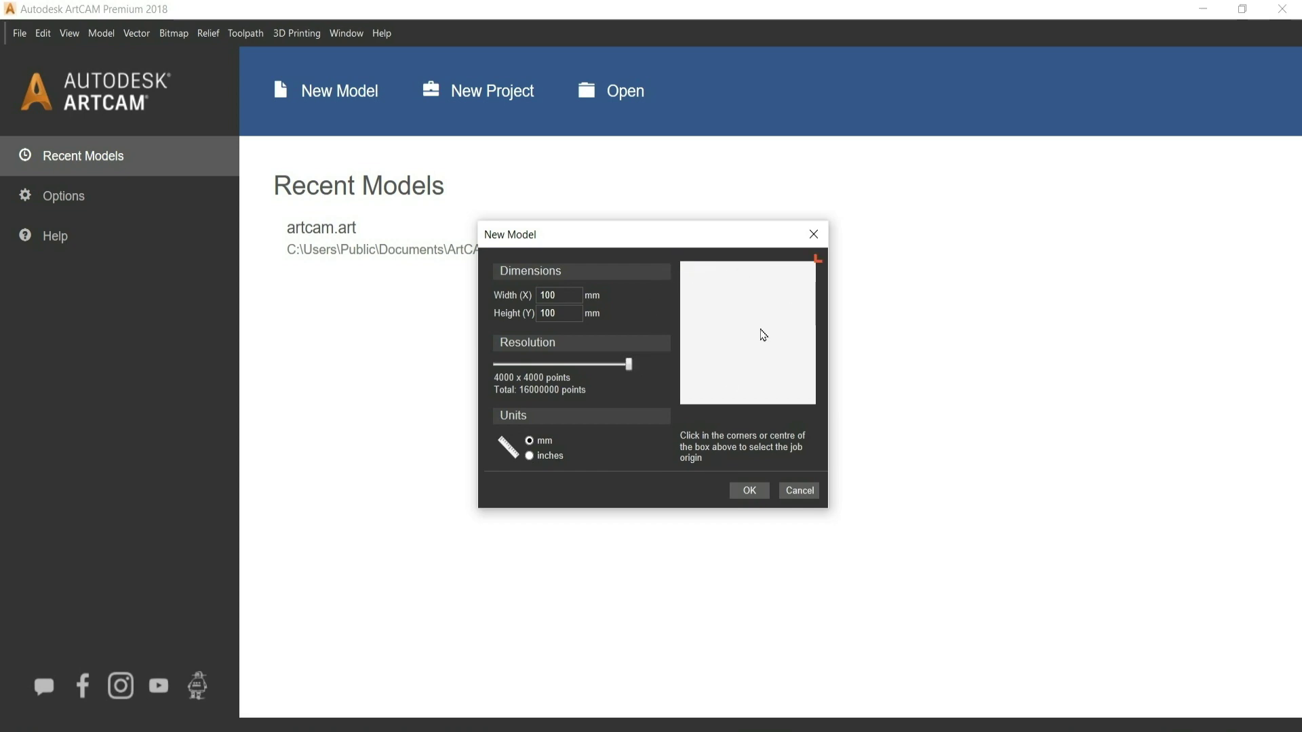
# Create a 100 by 100 mm model and draw a rectangle about 16 mm wide and 35 mm high, centred near X -17, Y -10.5
pyautogui.click(754, 490)
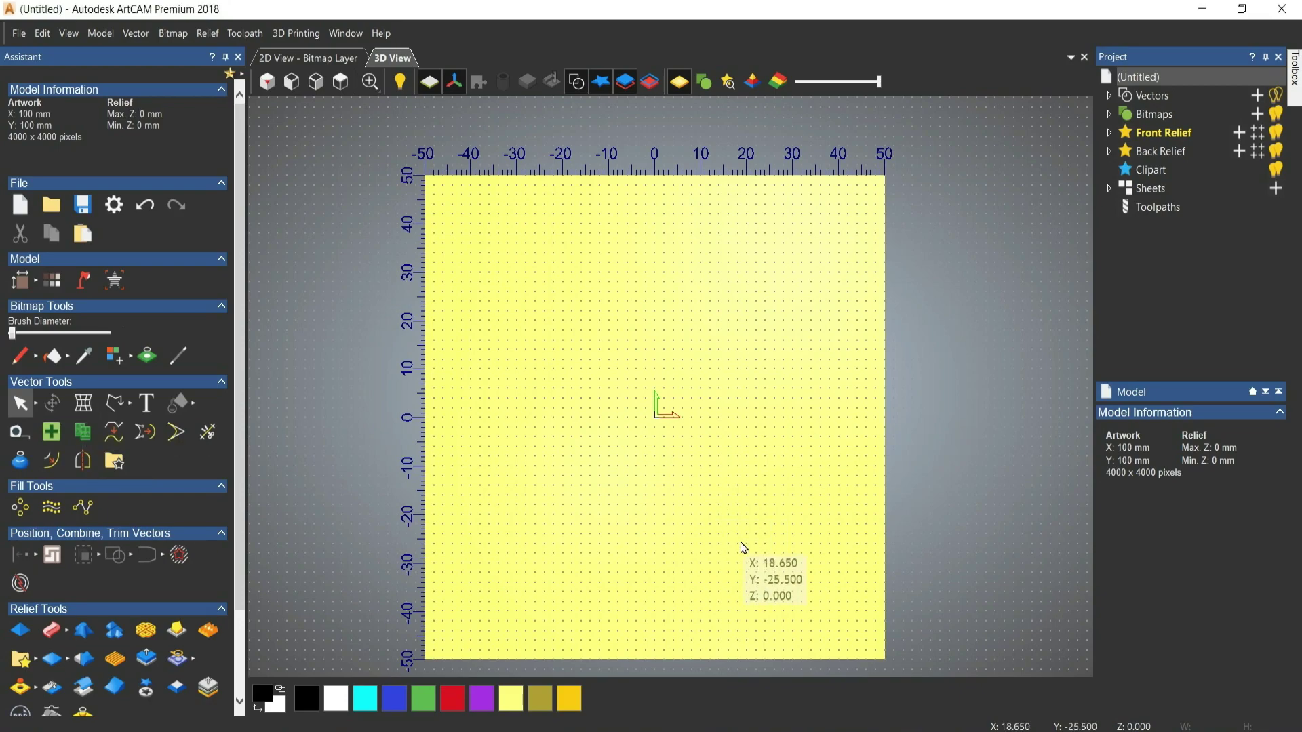
pyautogui.click(132, 409)
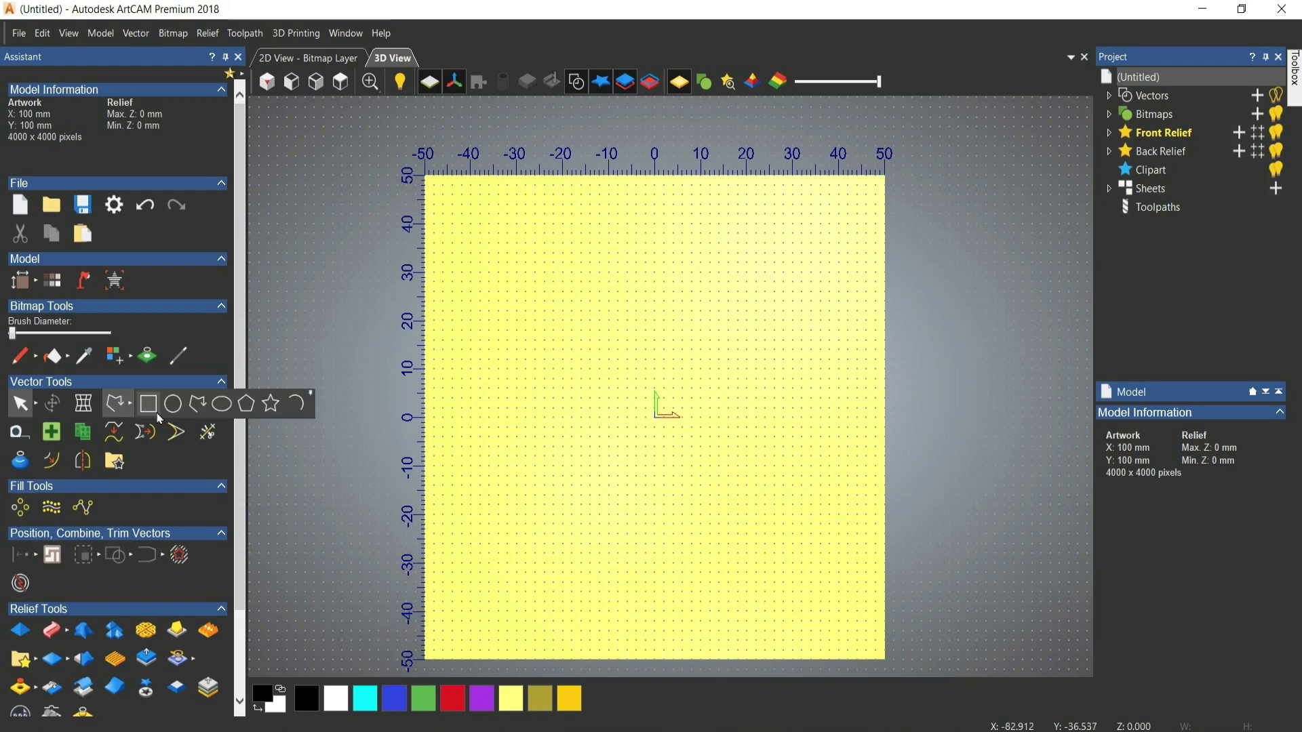
pyautogui.click(149, 405)
pyautogui.moveTo(539, 383); pyautogui.dragTo(614, 553)
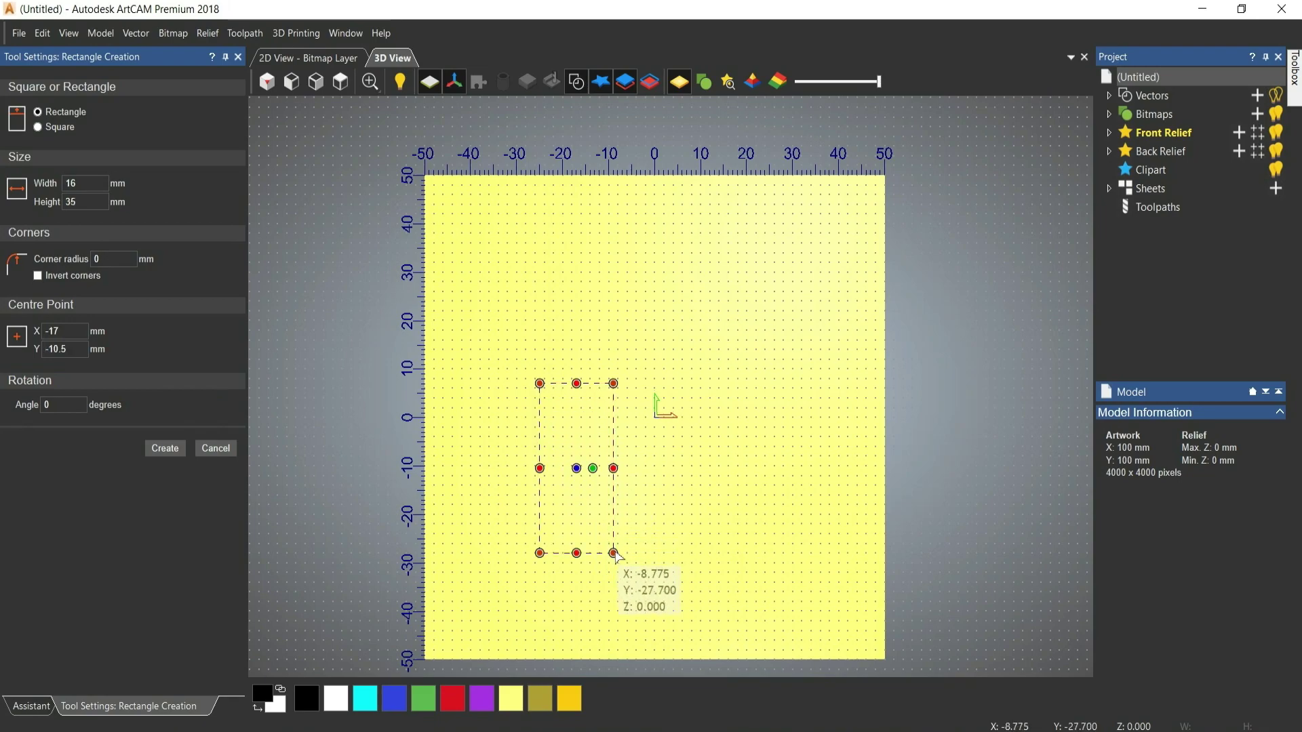
pyautogui.click(165, 450)
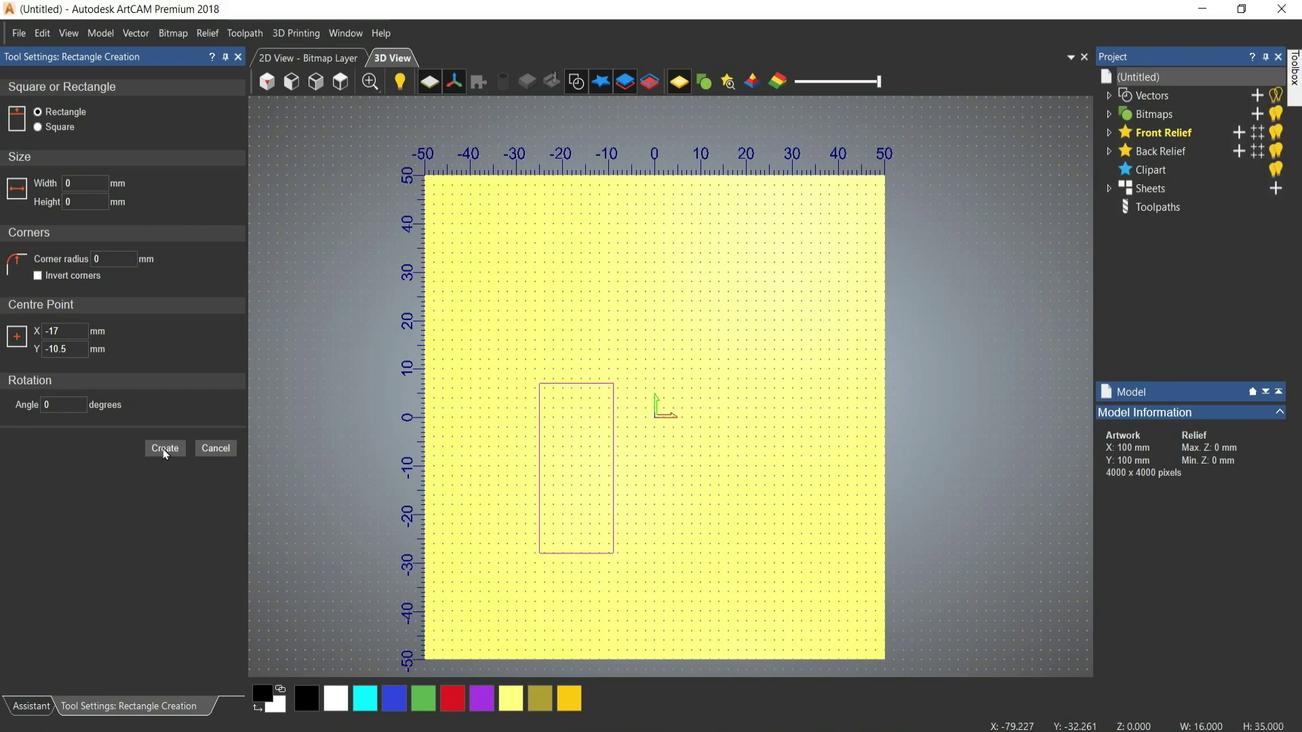
pyautogui.press('Escape')
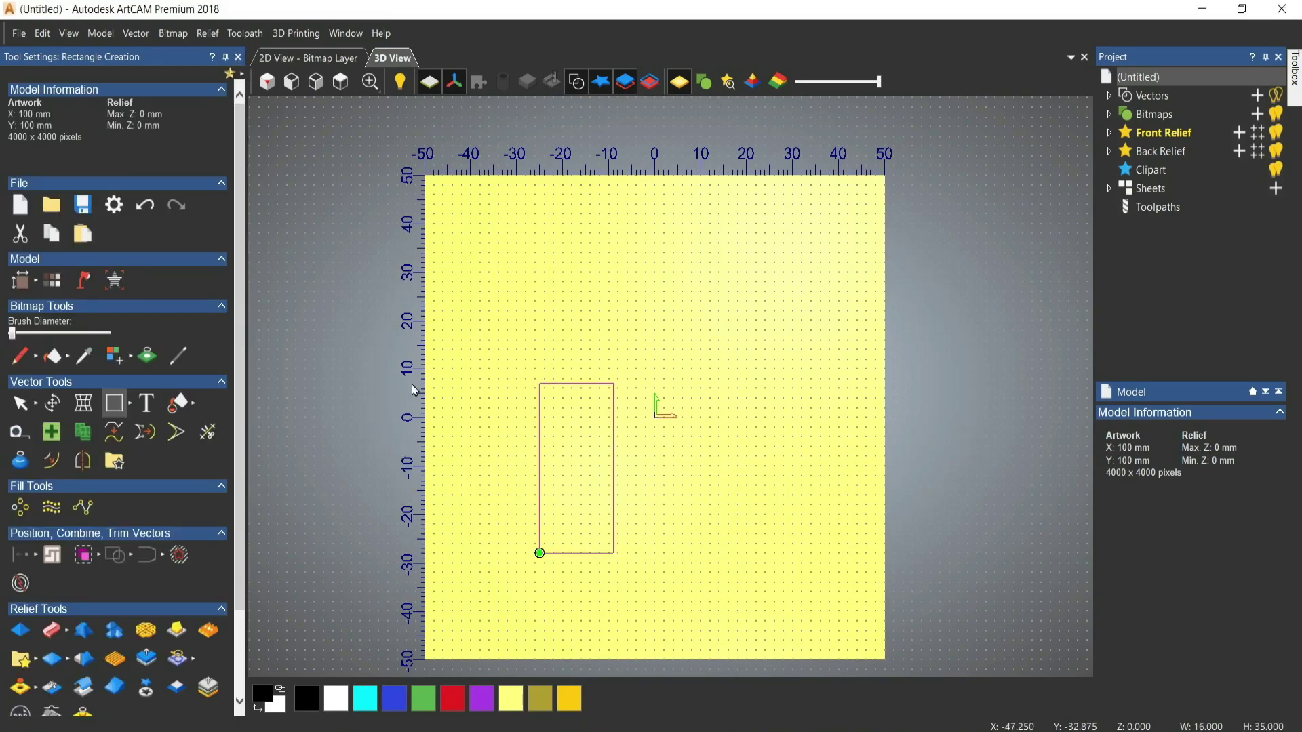
pyautogui.scroll(-2, 611, 468)
pyautogui.scroll(2, 623, 503)
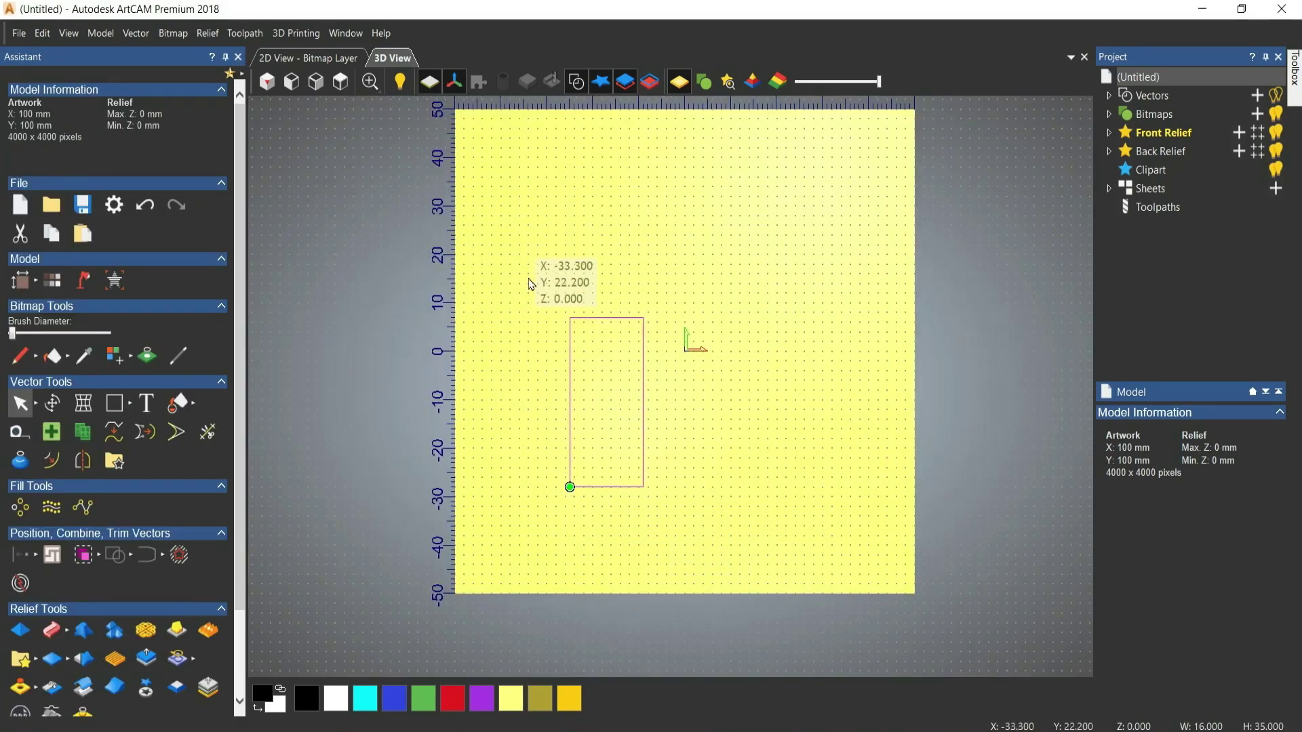
pyautogui.click(529, 329)
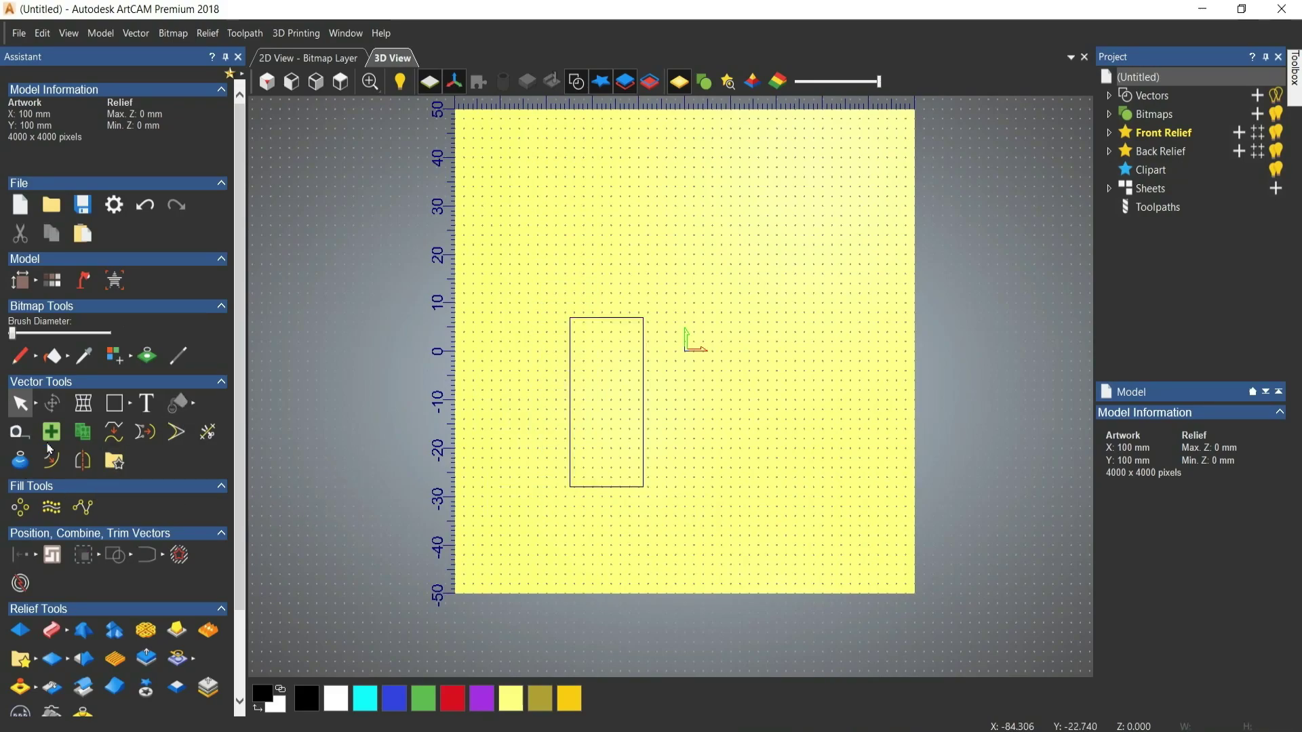
# Round the rectangle's corners with fillet arcs of 2 mm radius
pyautogui.click(176, 434)
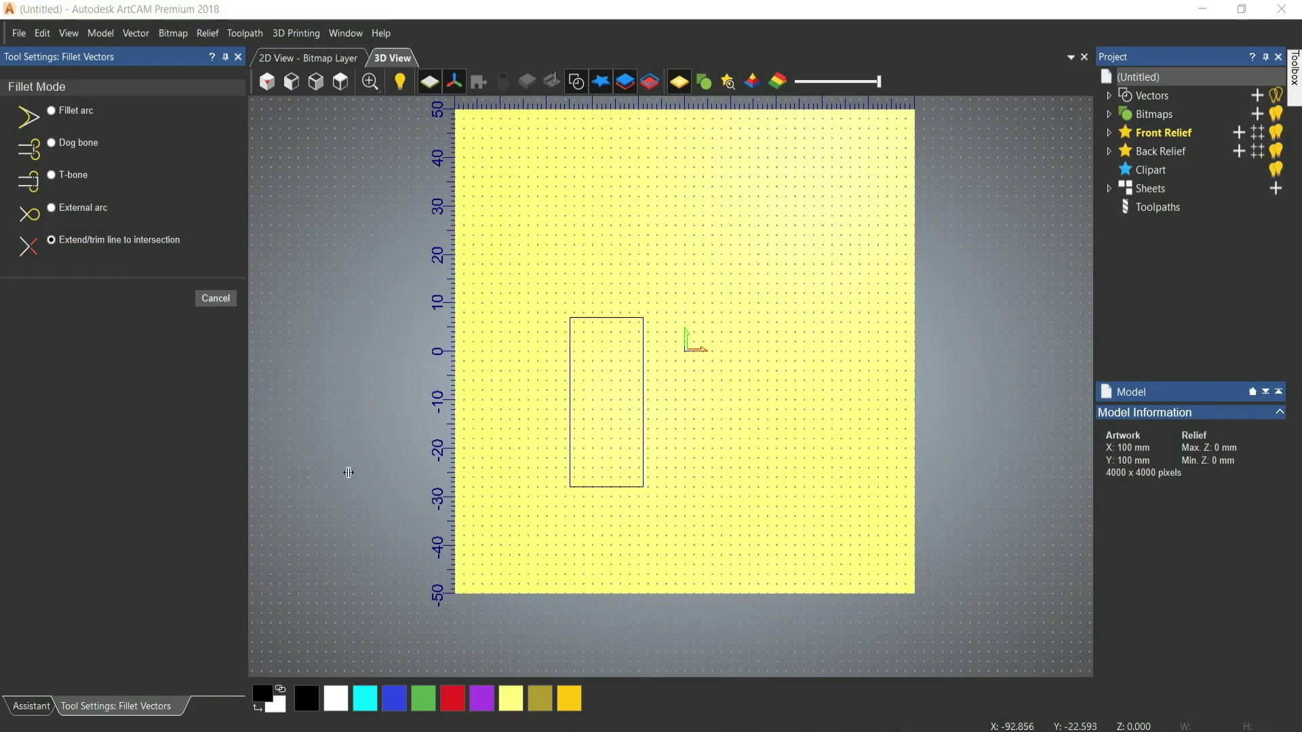
pyautogui.click(52, 112)
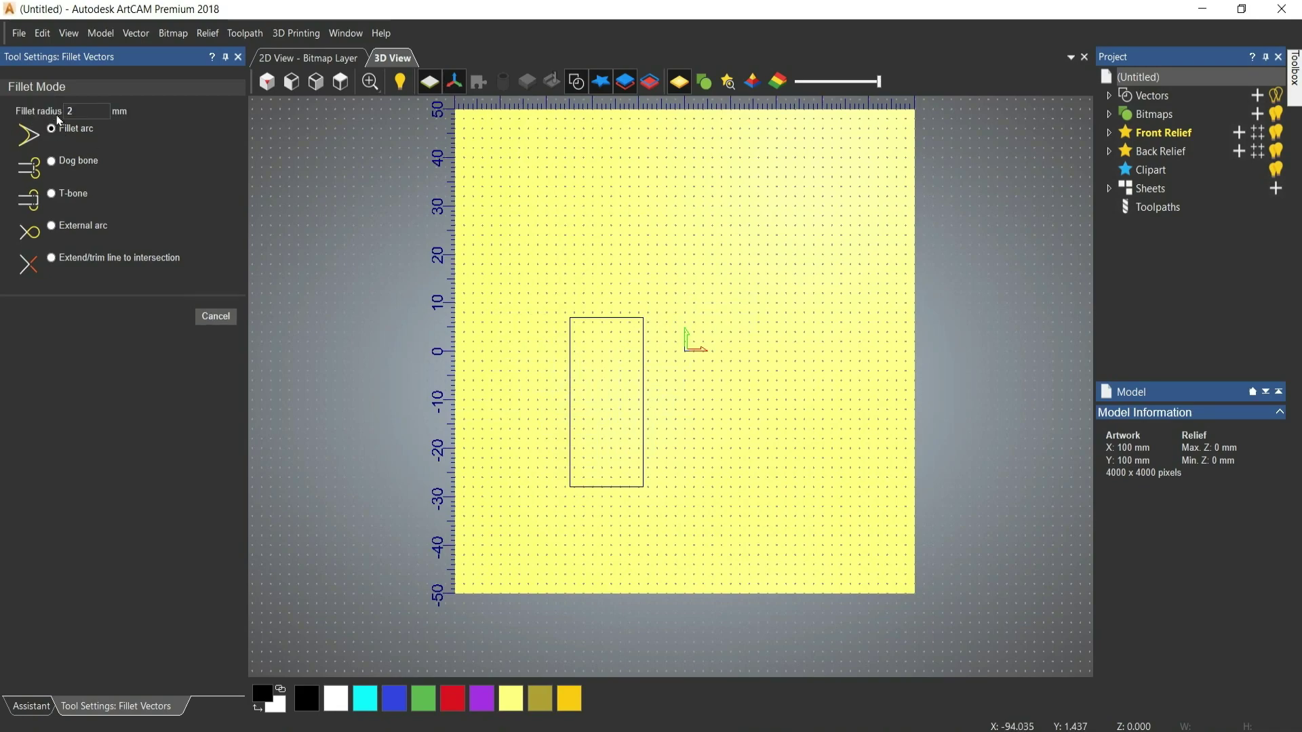
pyautogui.click(94, 113)
pyautogui.click(570, 341)
pyautogui.click(587, 319)
pyautogui.click(630, 318)
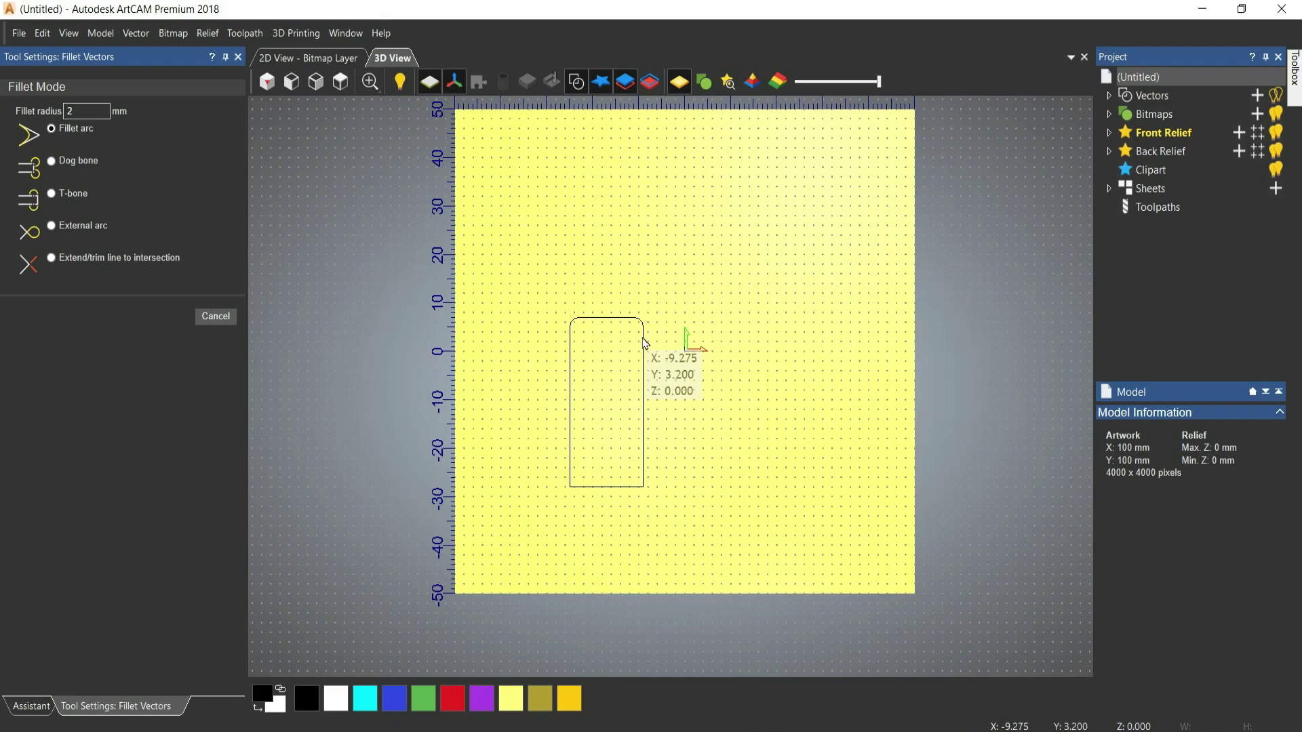
pyautogui.click(625, 487)
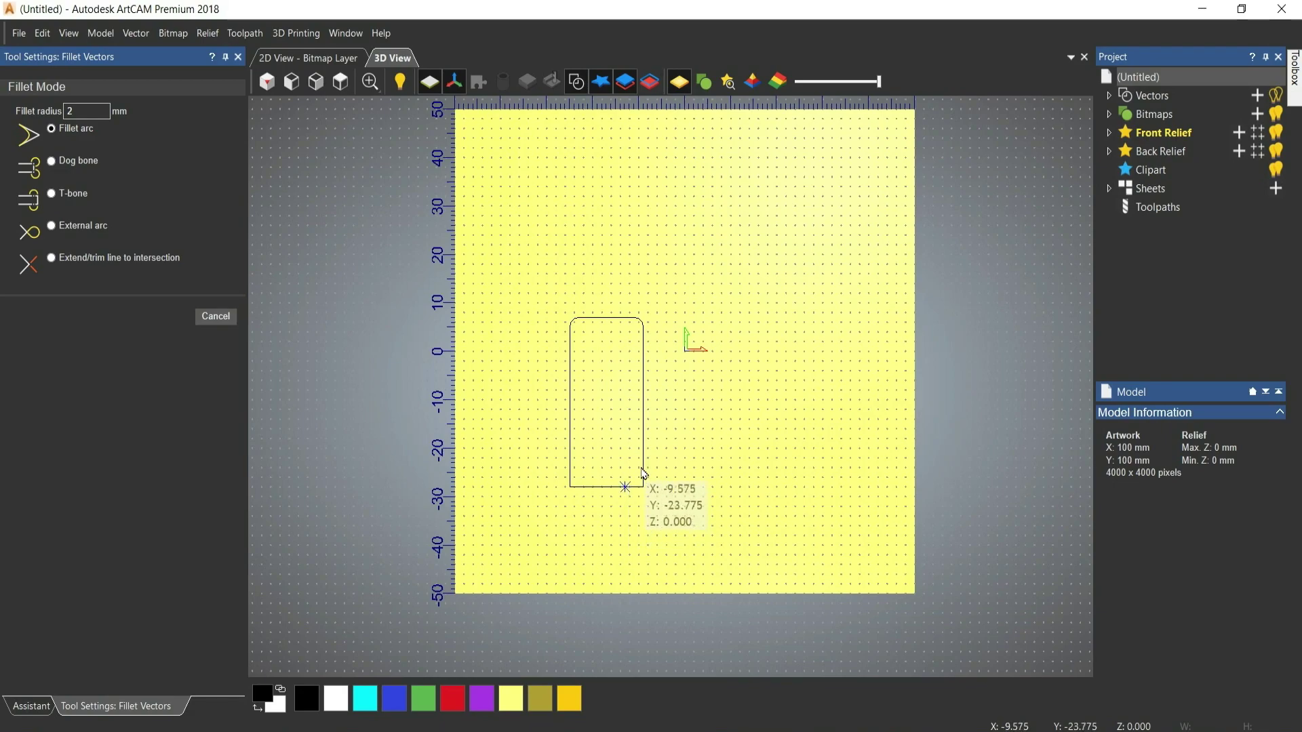
pyautogui.click(642, 468)
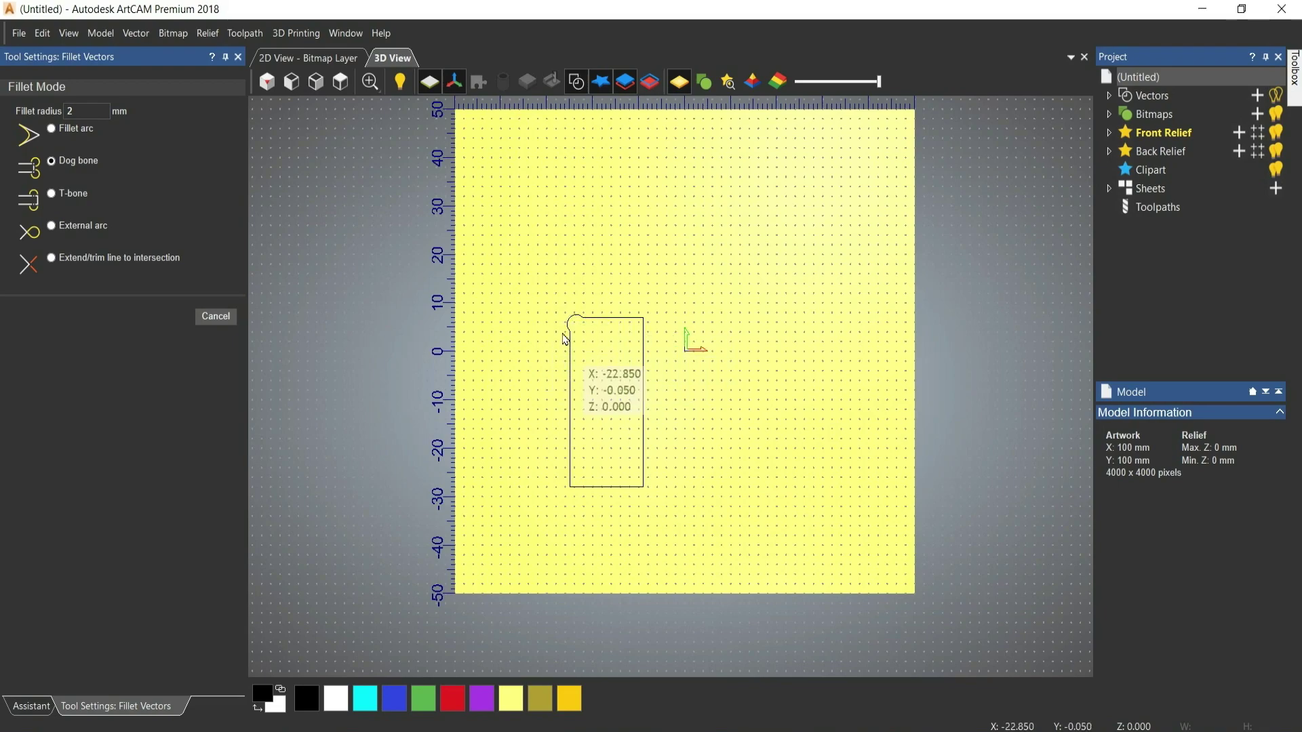
# Try 2 mm dog bone fillets on the rectangle's four corners and undo them
pyautogui.click(582, 326)
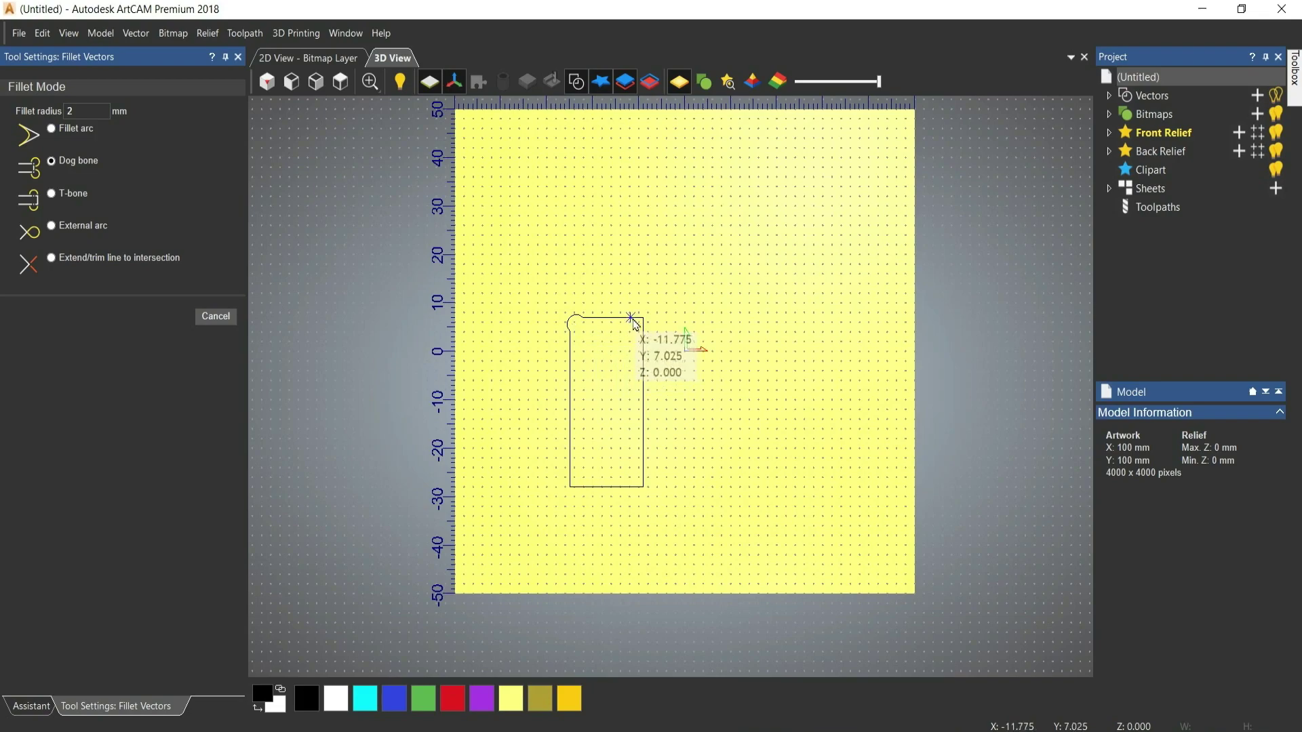
pyautogui.click(639, 325)
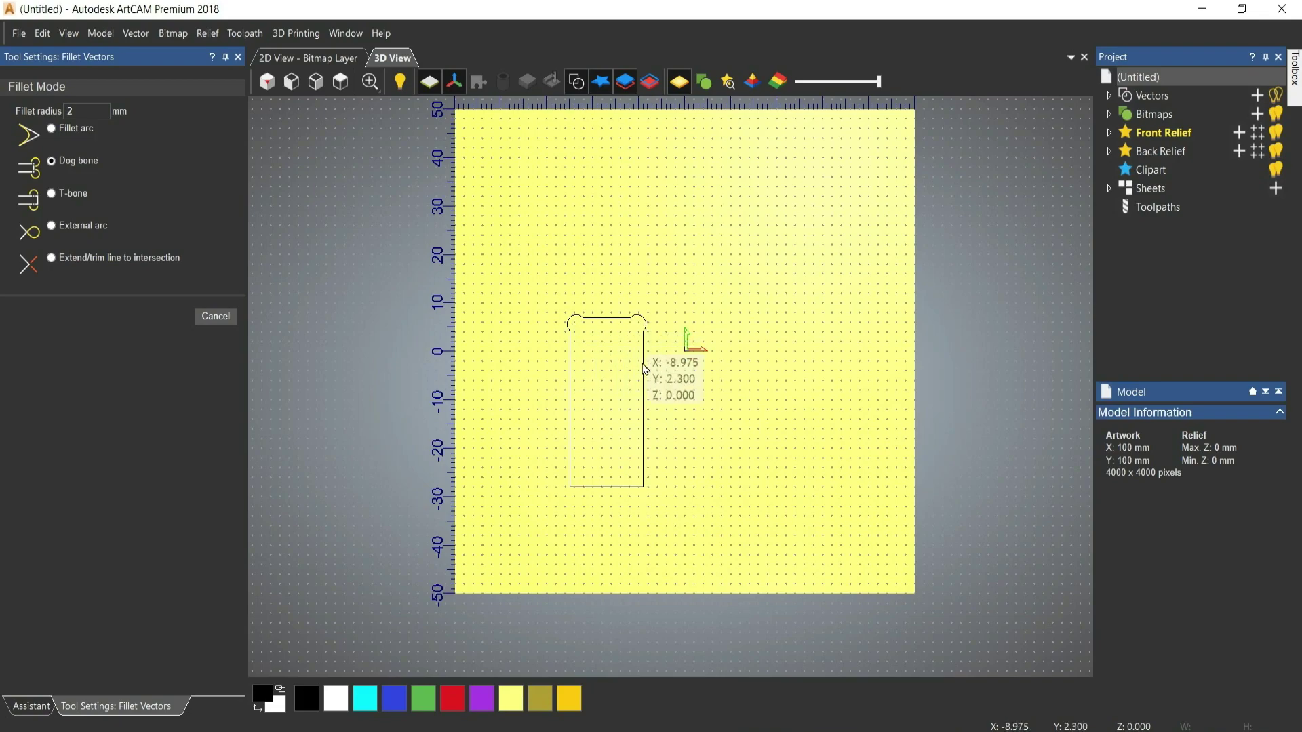
pyautogui.click(644, 472)
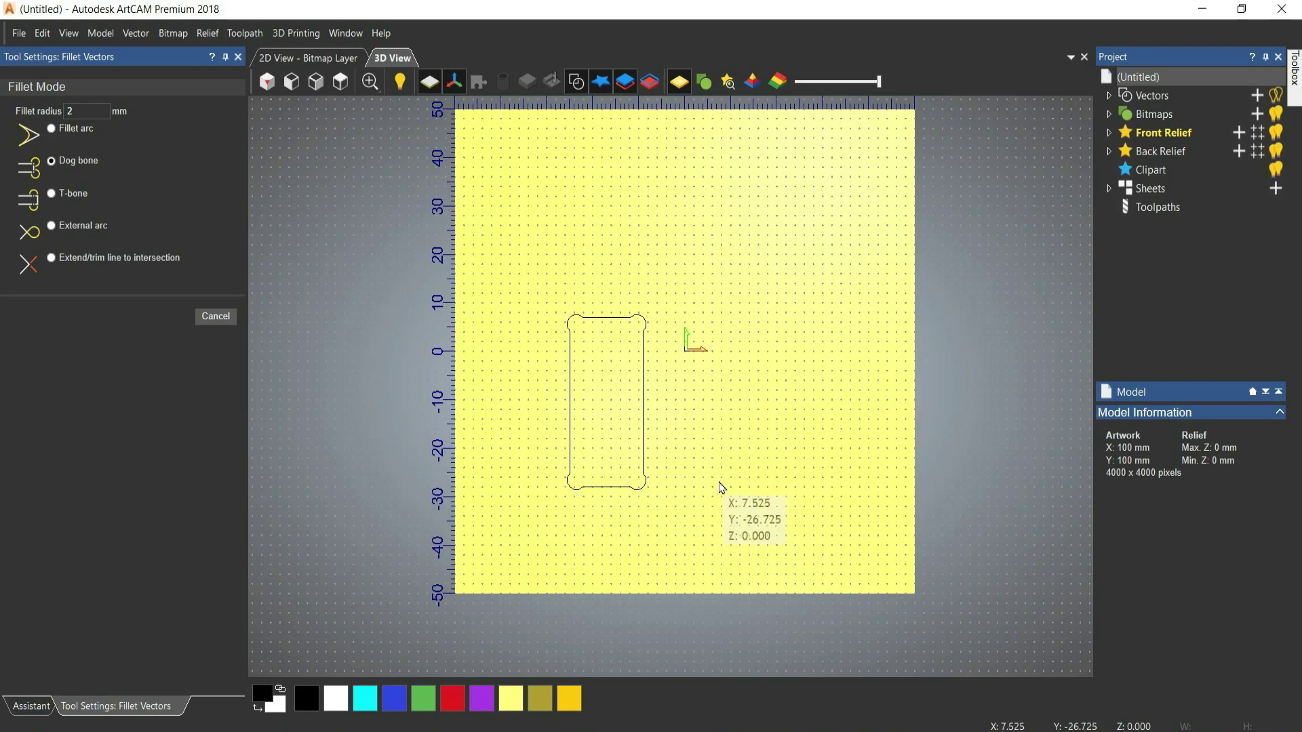
pyautogui.hotkey('ctrl', 'z')
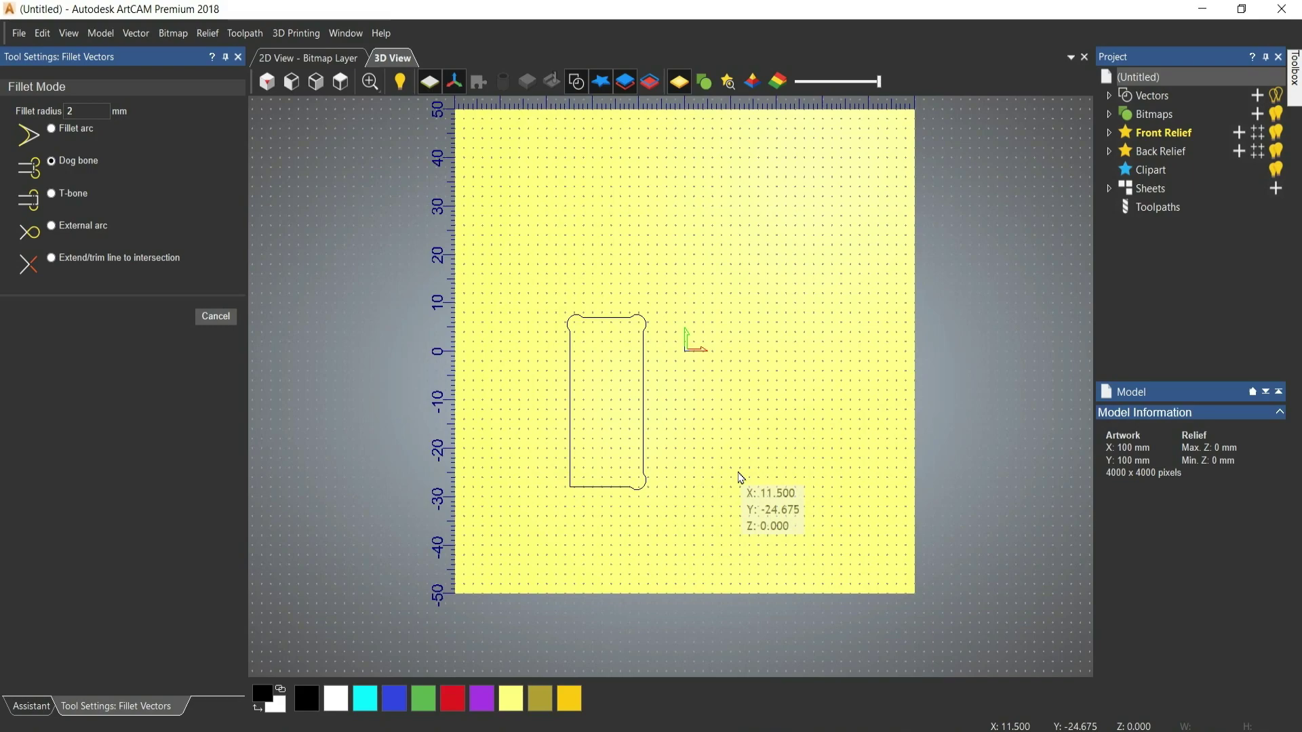
pyautogui.hotkey('ctrl', 'z')
pyautogui.hotkey('ctrl', 'z')
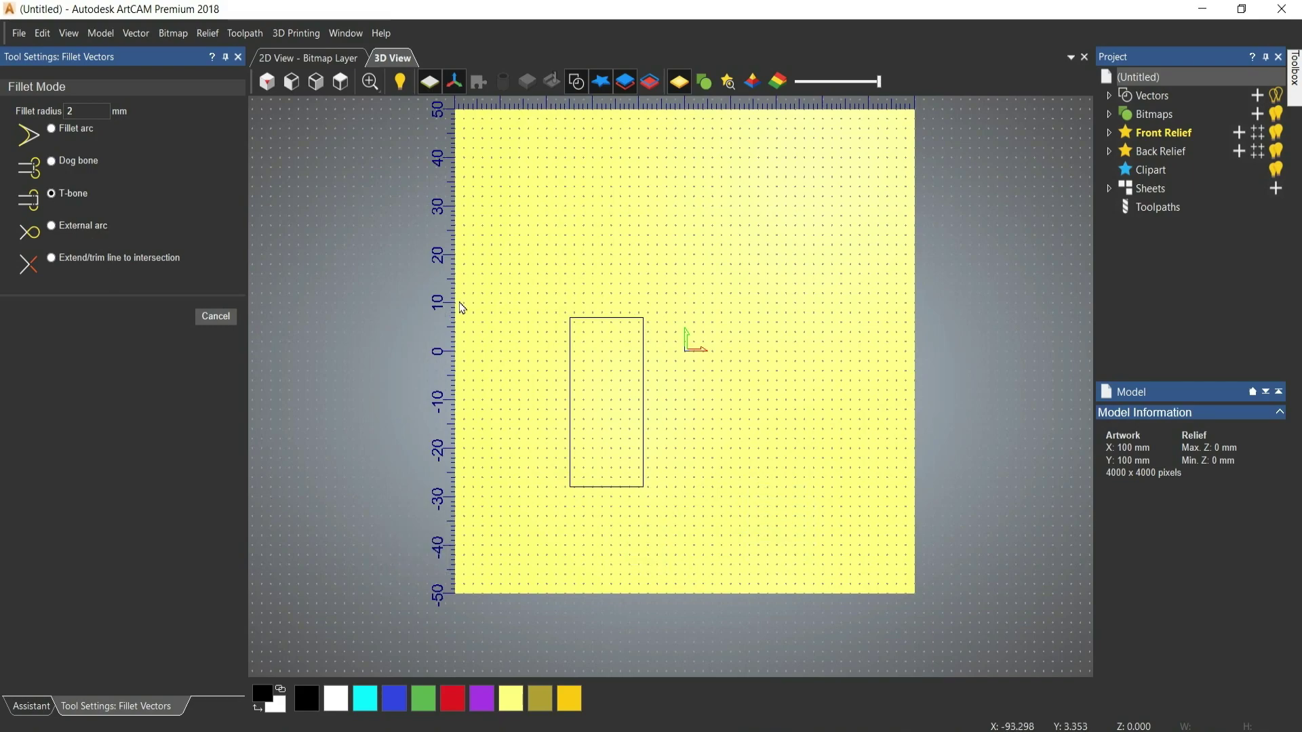
# Try 2 mm T-bone fillets on the rectangle's four corners and undo them
pyautogui.click(573, 320)
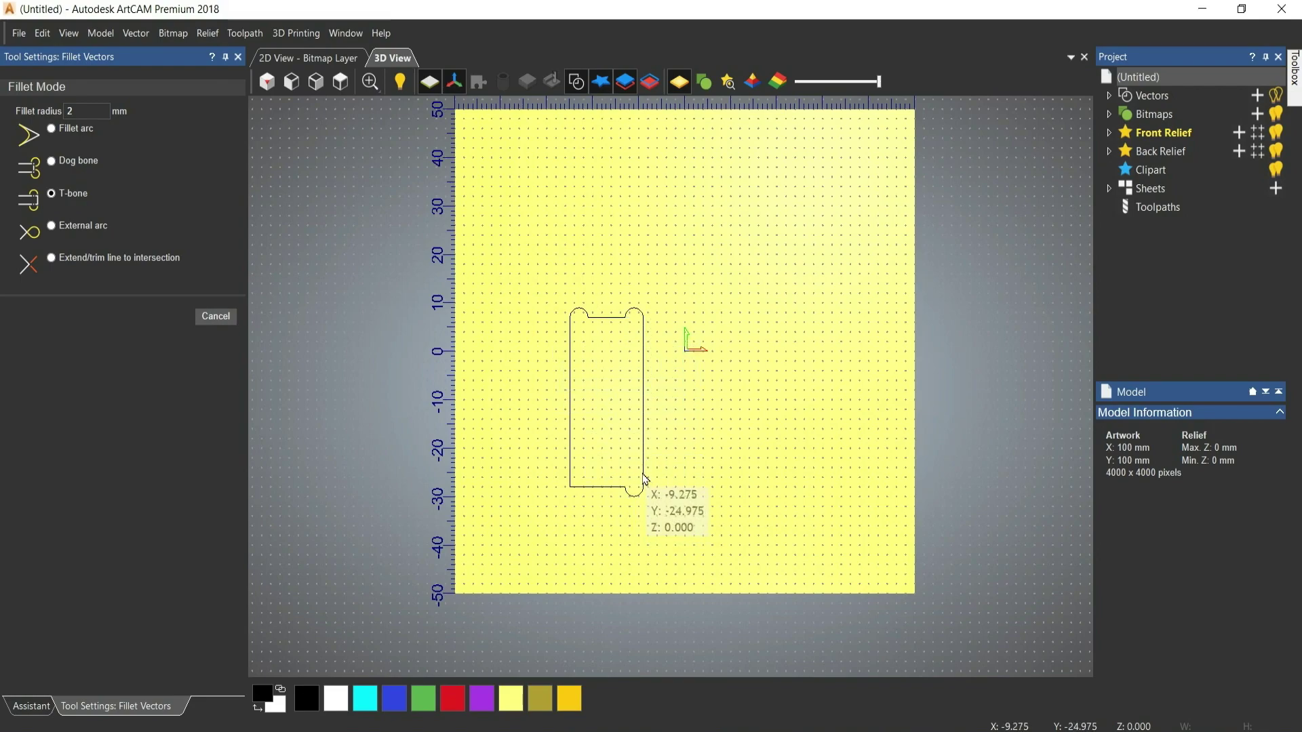
pyautogui.click(569, 478)
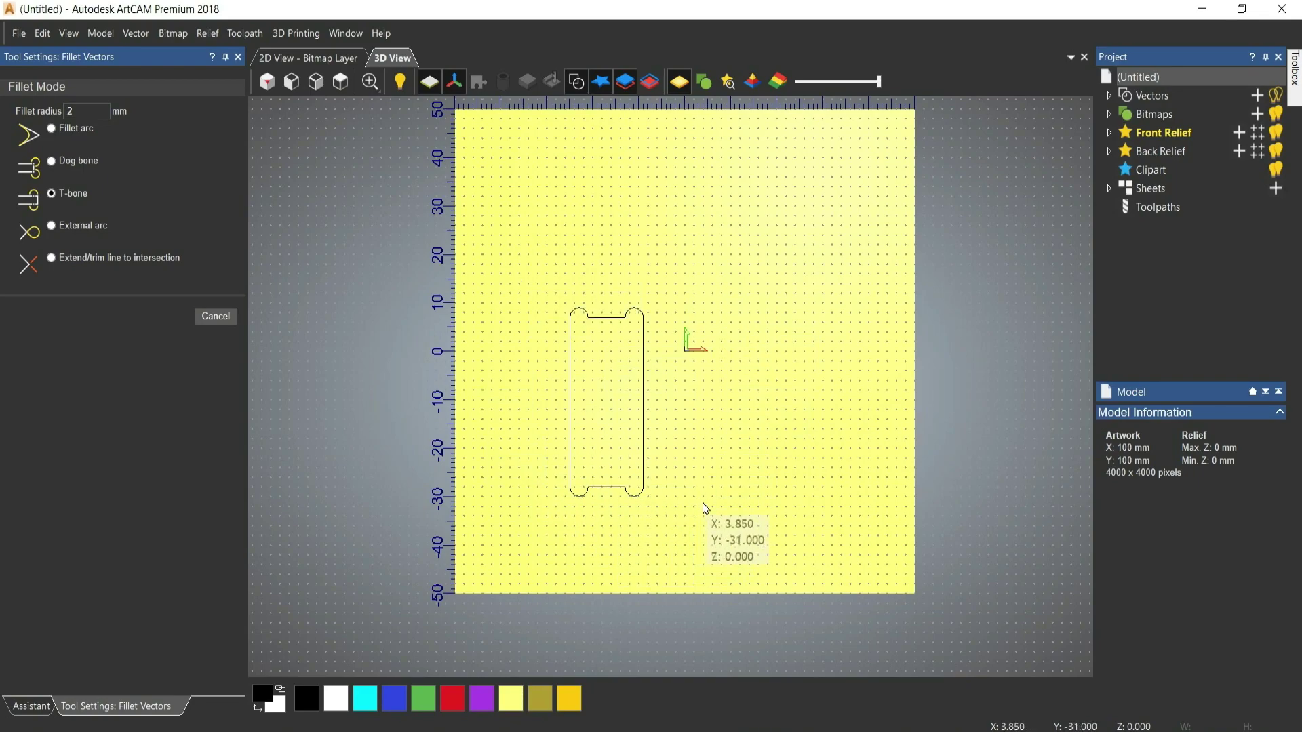
pyautogui.hotkey('ctrl', 'z')
pyautogui.hotkey('ctrl', 'z')
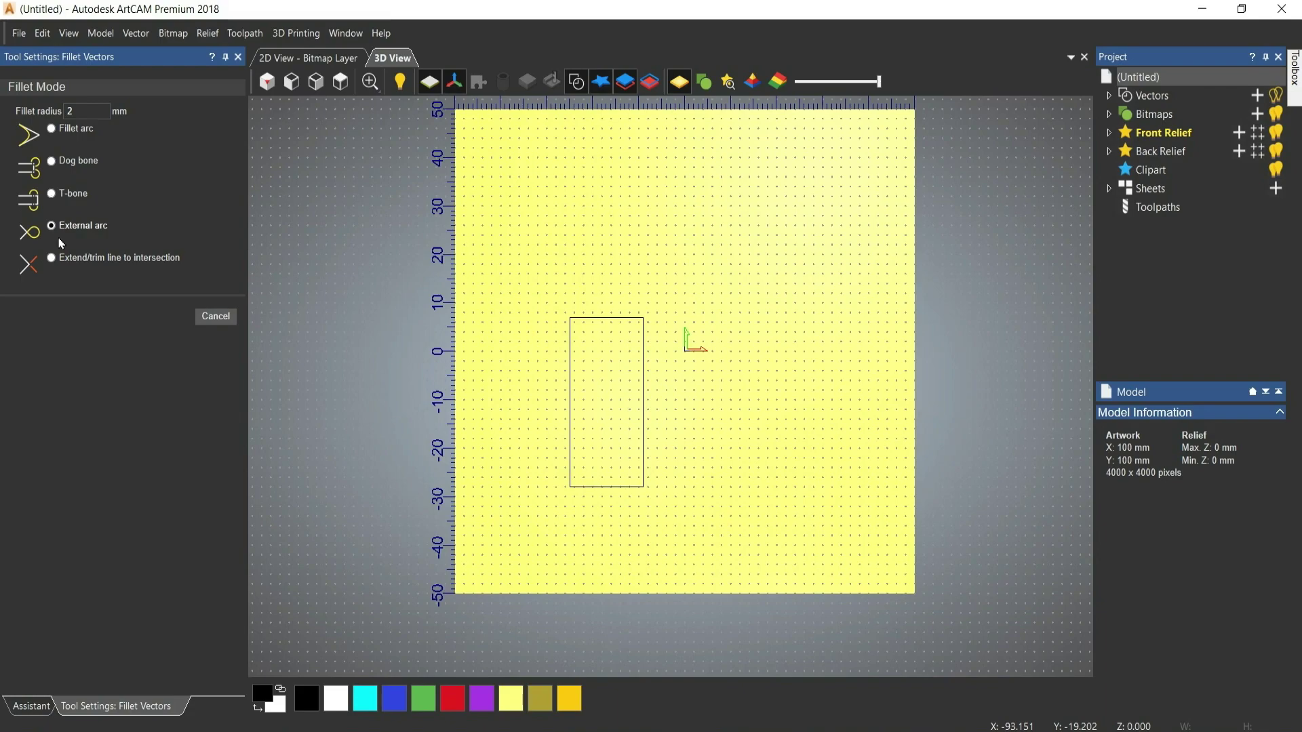
# Try 2 mm external arc fillets on the rectangle's corners, undo them and leave the Fillet Vectors tool
pyautogui.click(583, 324)
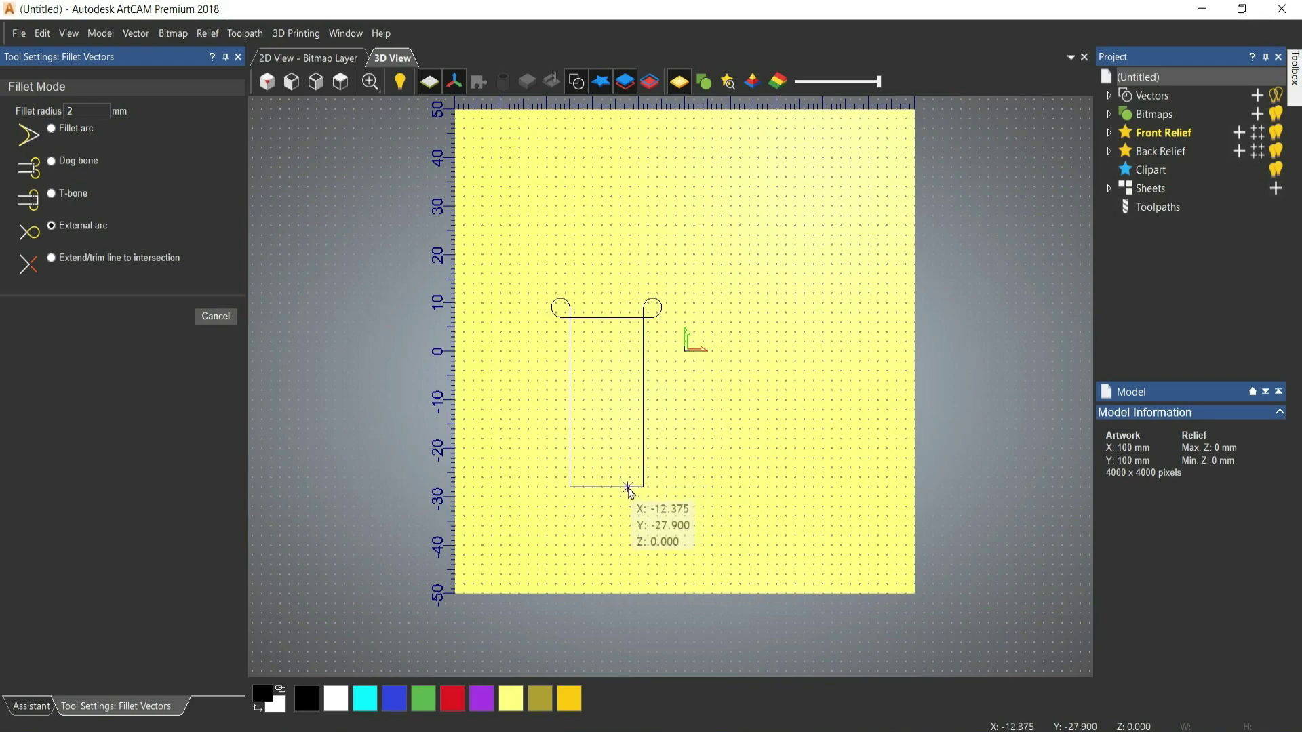
pyautogui.click(645, 483)
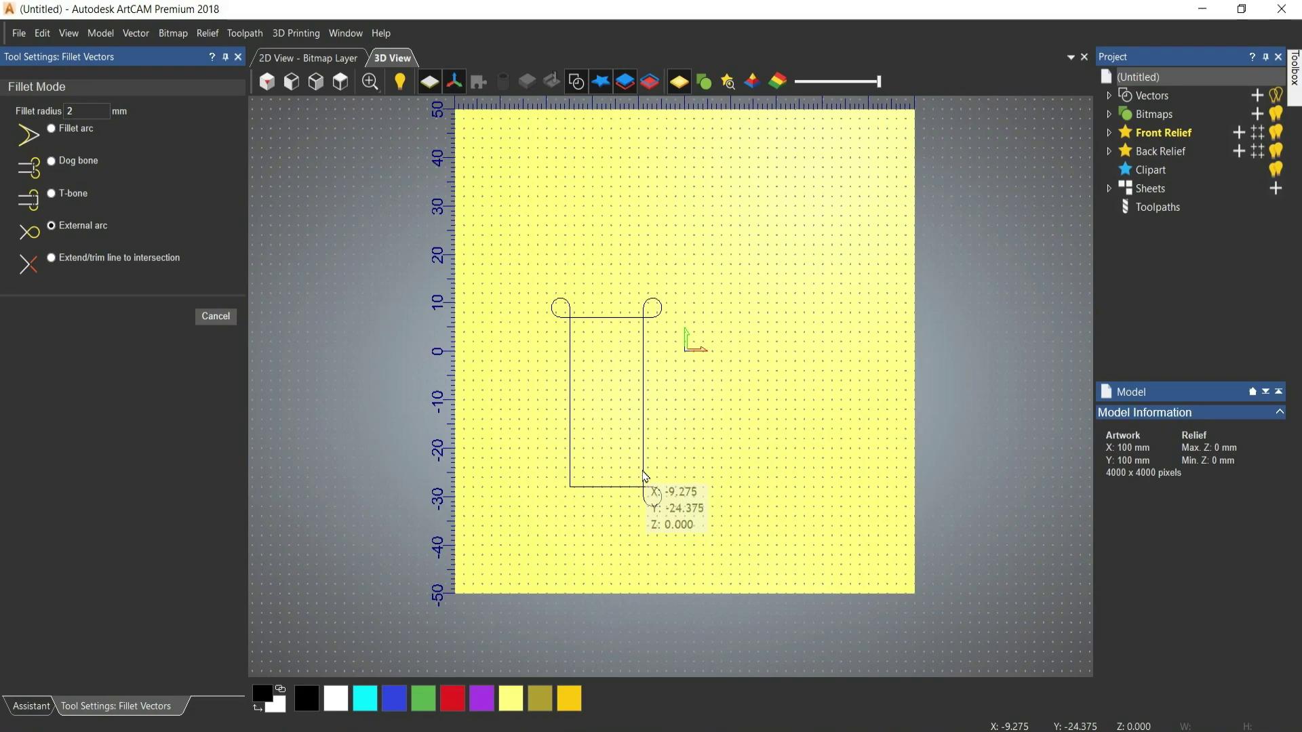
pyautogui.click(570, 475)
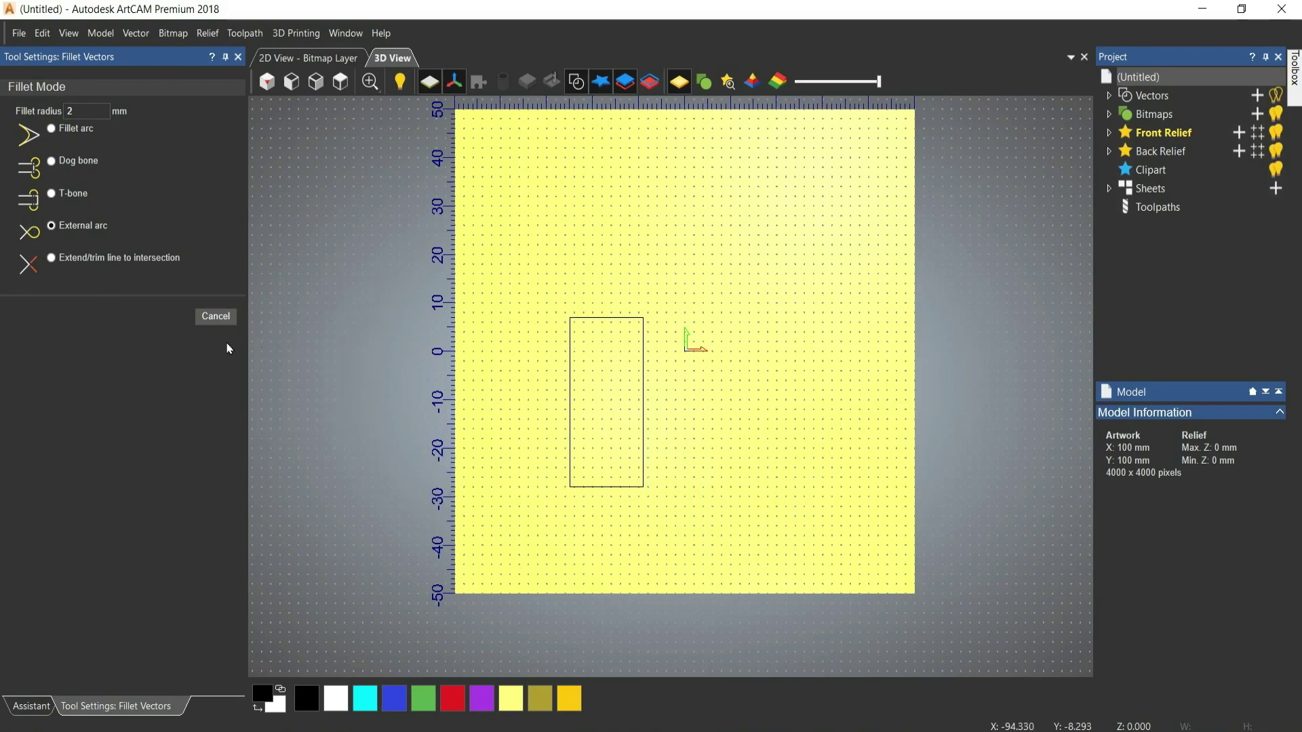
pyautogui.click(238, 57)
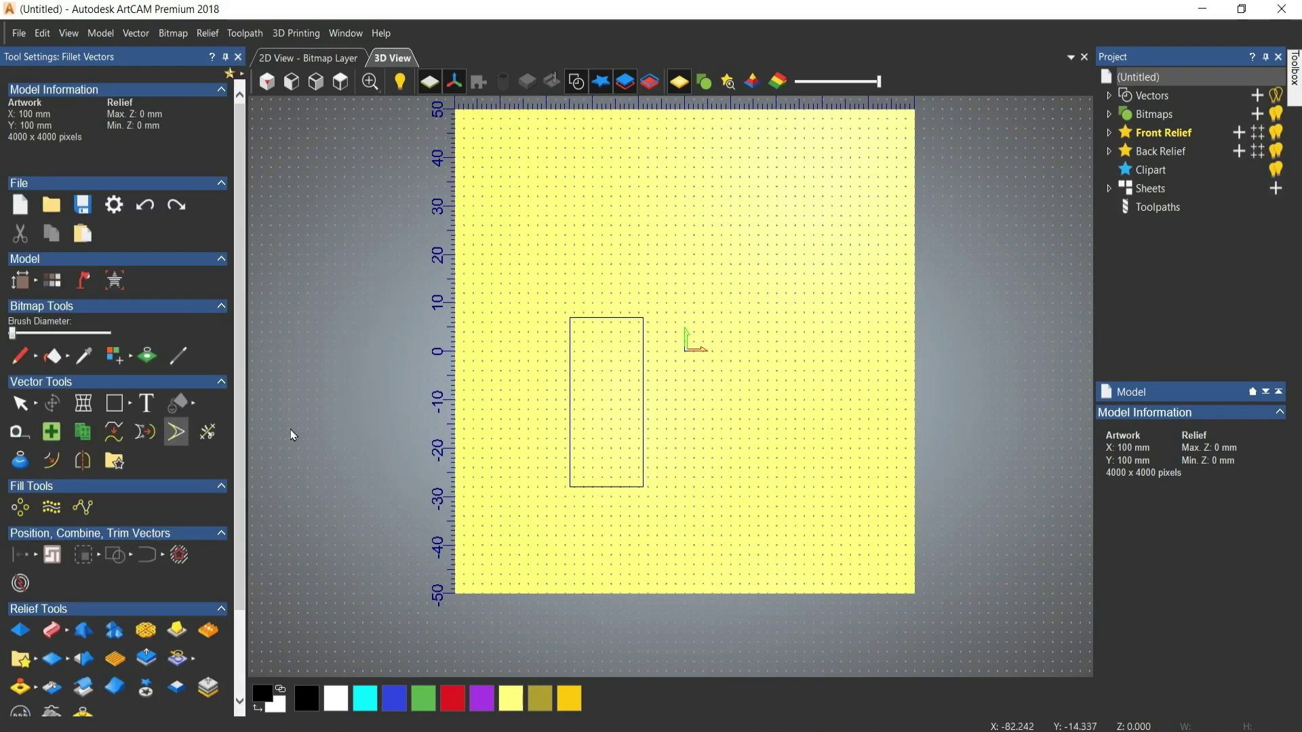
# Draw a straight polyline to the right of the rectangle from about X 2, Y 22 to X 29, Y -9
pyautogui.click(131, 407)
pyautogui.click(209, 415)
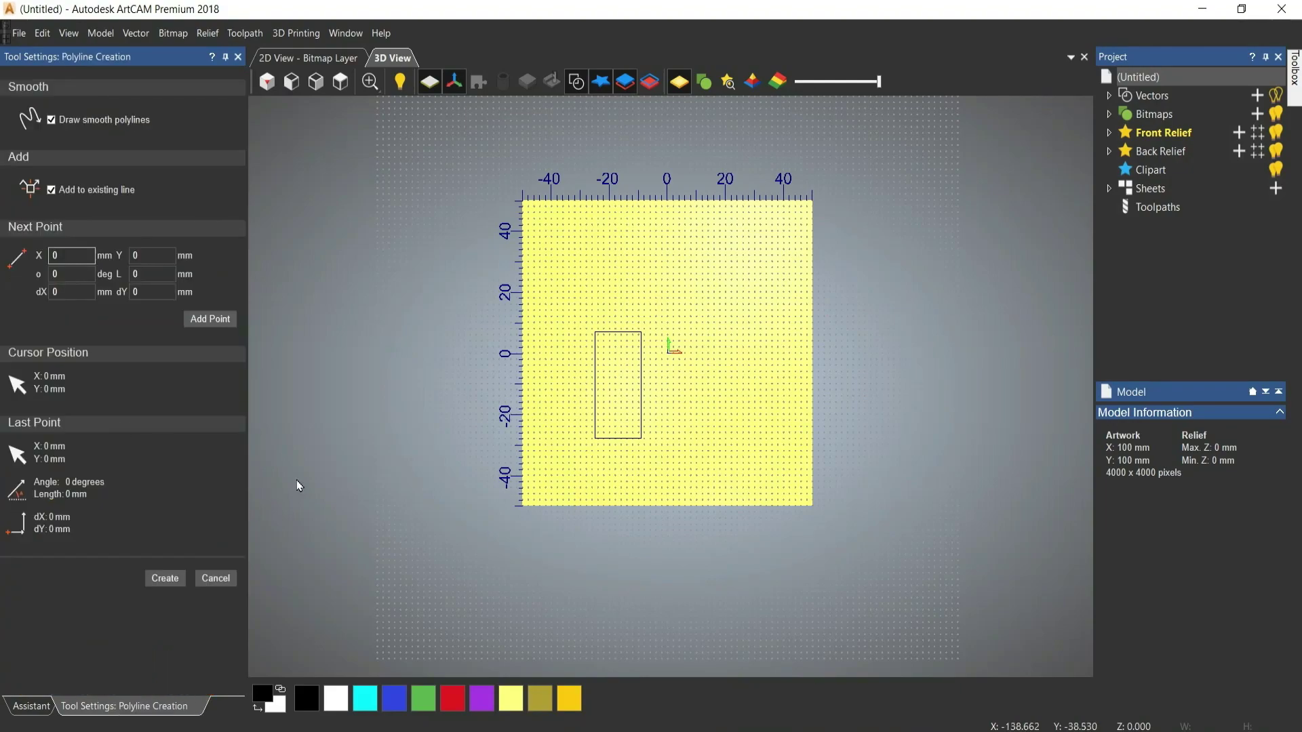
pyautogui.scroll(3, 698, 328)
pyautogui.click(639, 229)
pyautogui.click(797, 419)
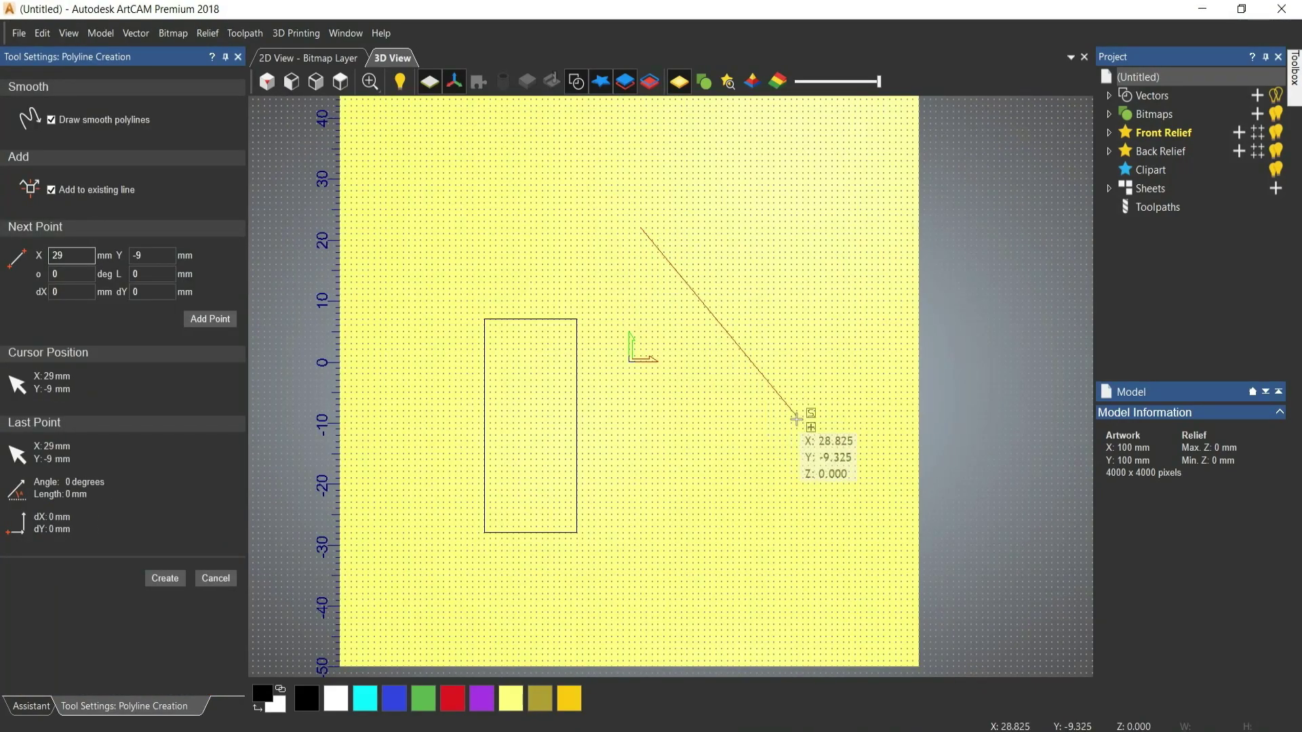
pyautogui.click(163, 582)
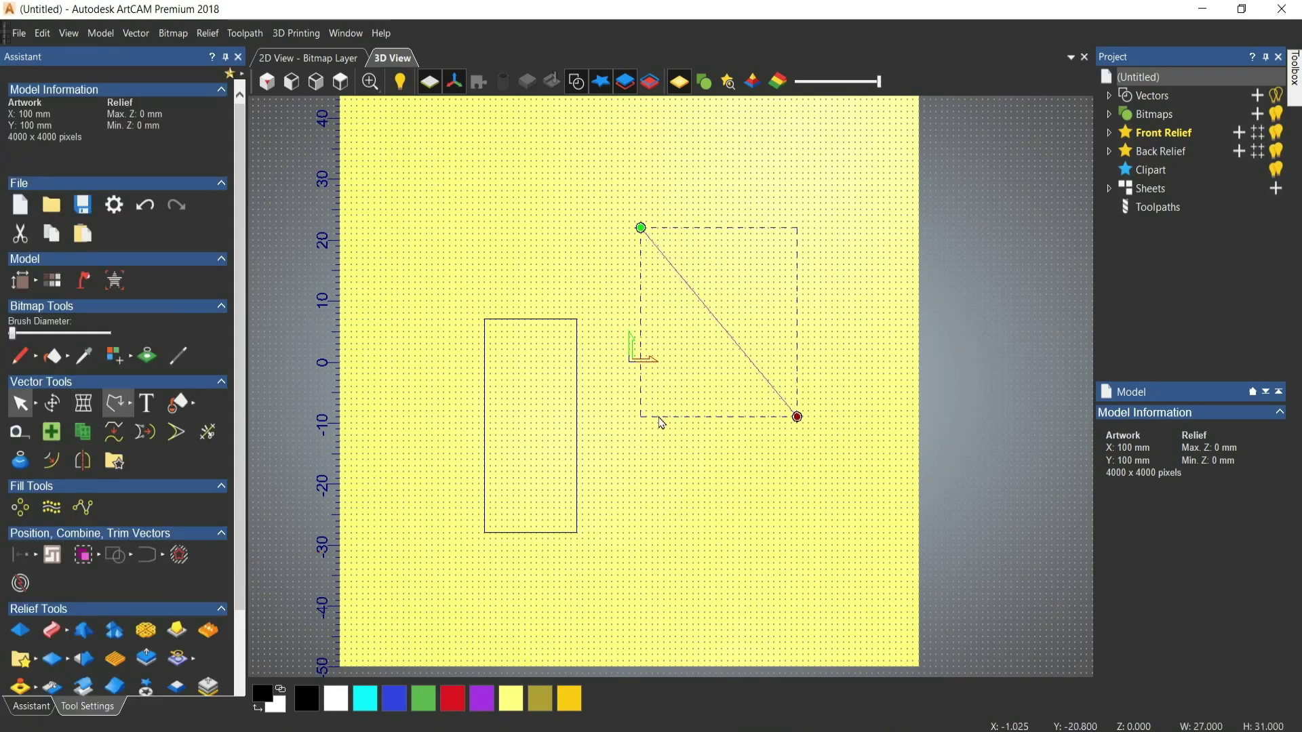
# Draw a second straight polyline crossing the first, from about X 0, Y -7 to X 34, Y 30, and deselect it
pyautogui.press('d')
pyautogui.click(632, 407)
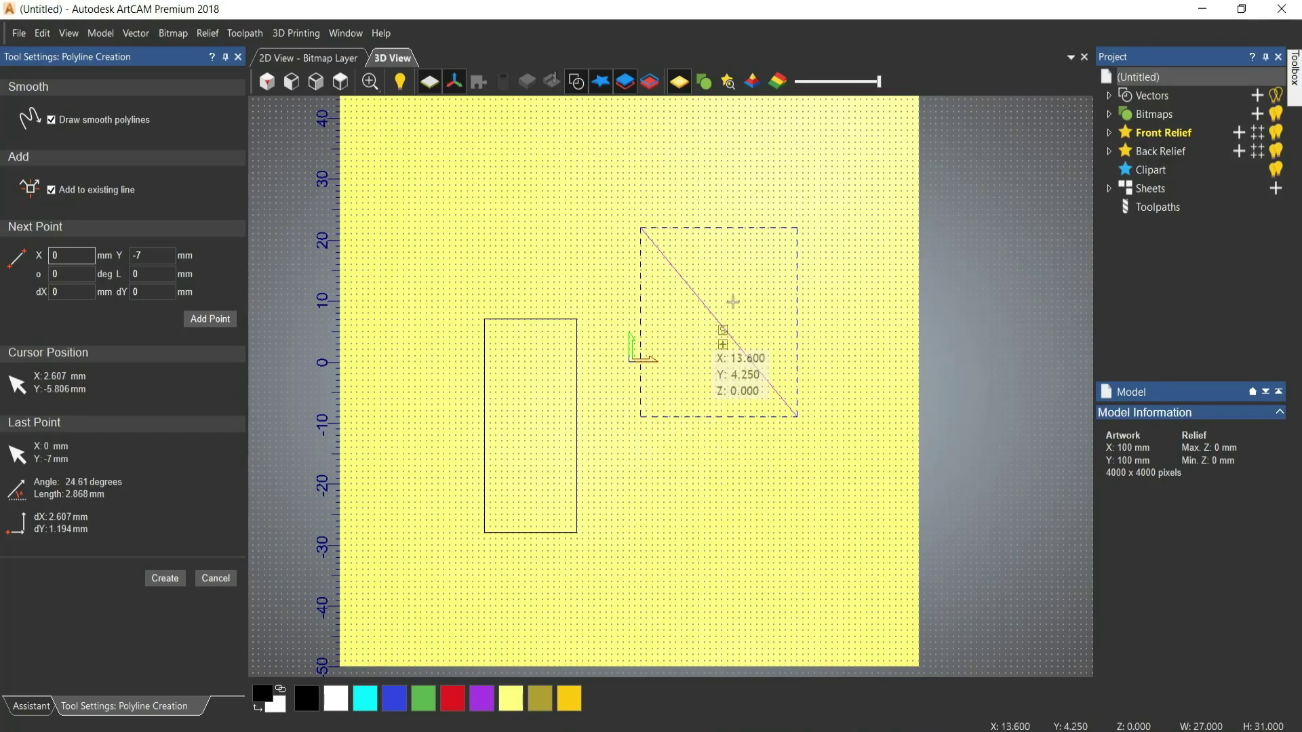
pyautogui.click(825, 178)
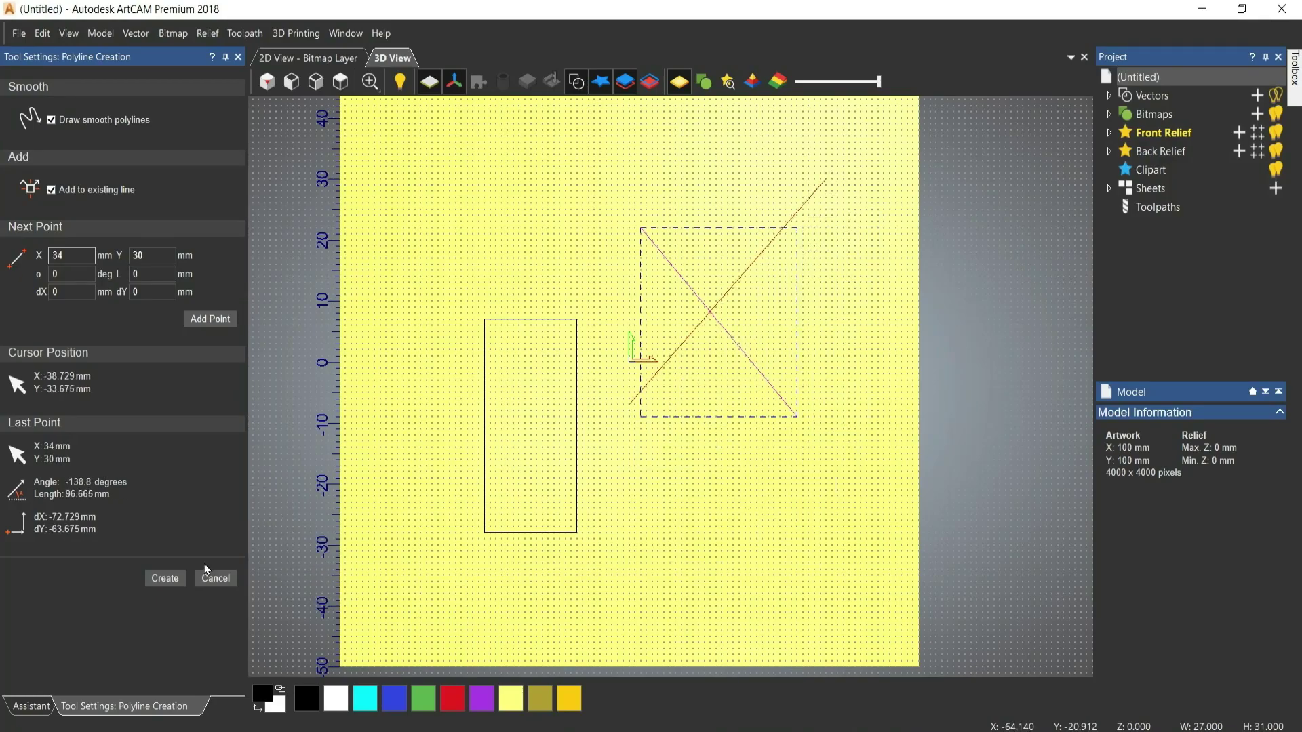
pyautogui.click(165, 579)
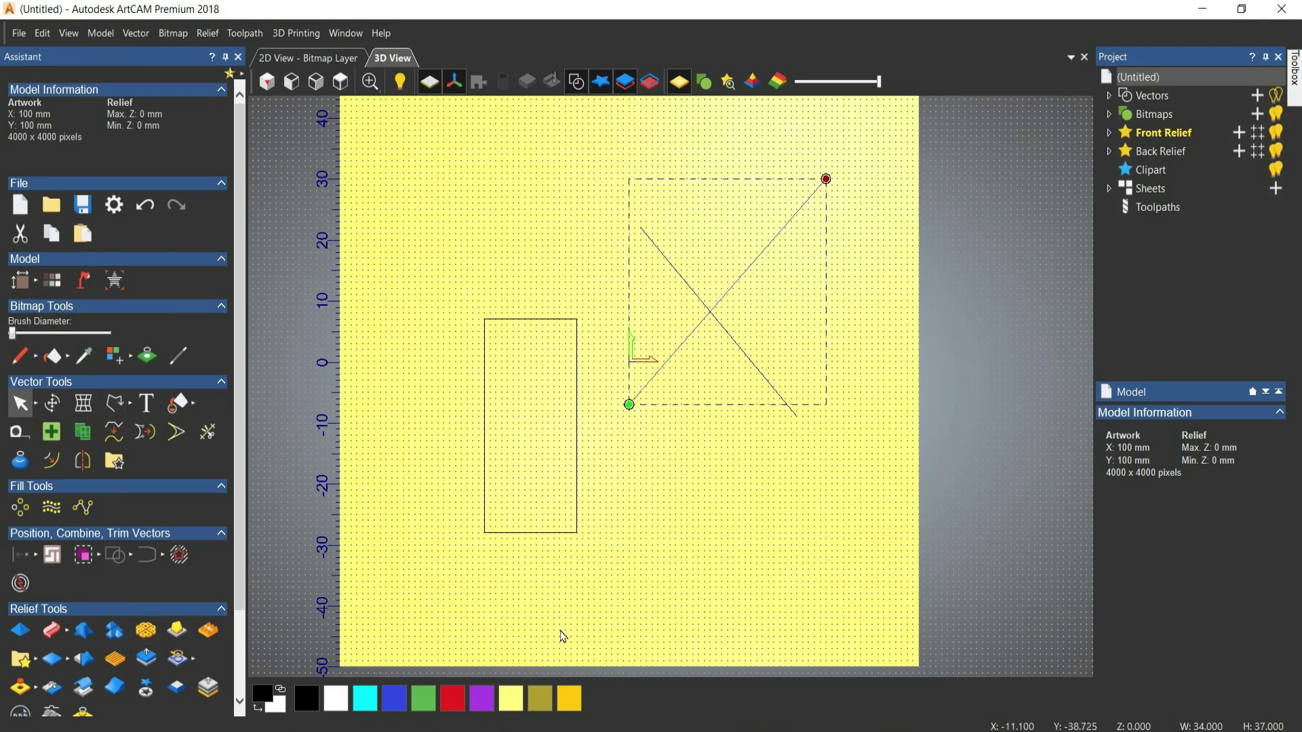
pyautogui.click(662, 501)
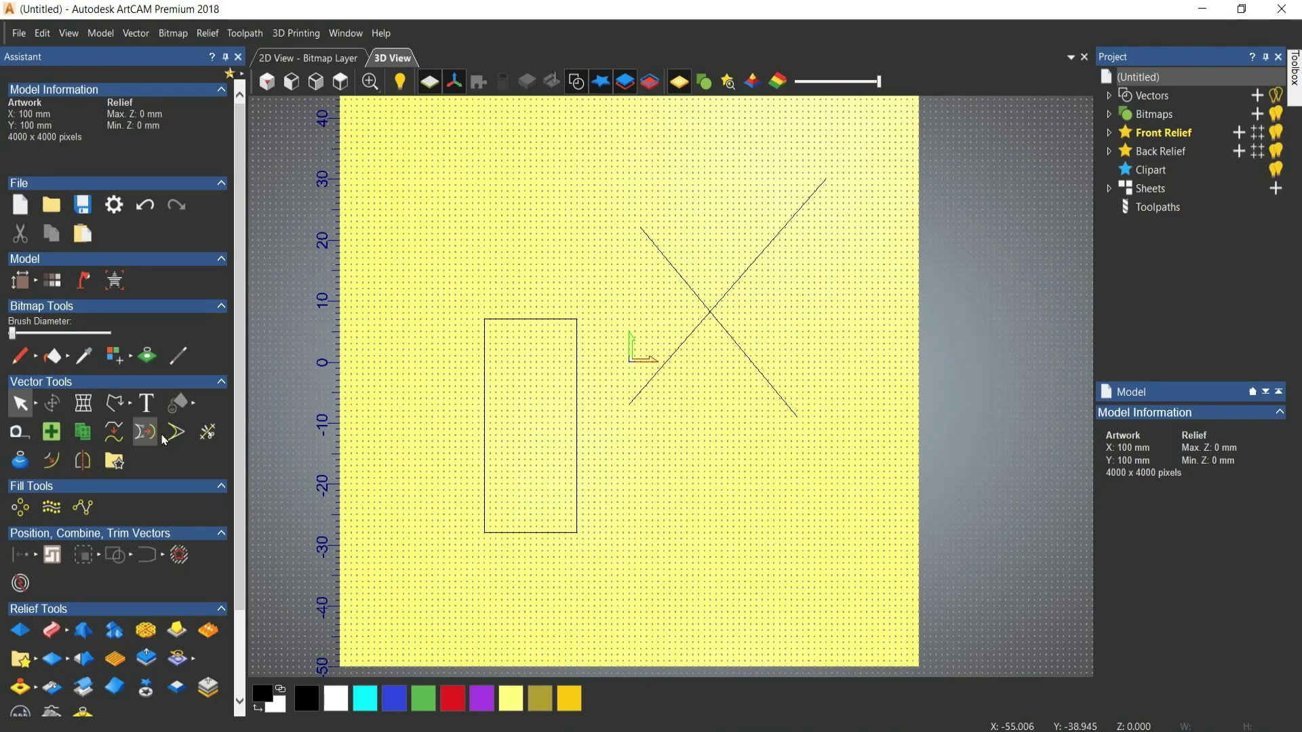
# Trim the two crossing lines to their intersection with the Extend/trim line to intersection fillet mode
pyautogui.click(173, 434)
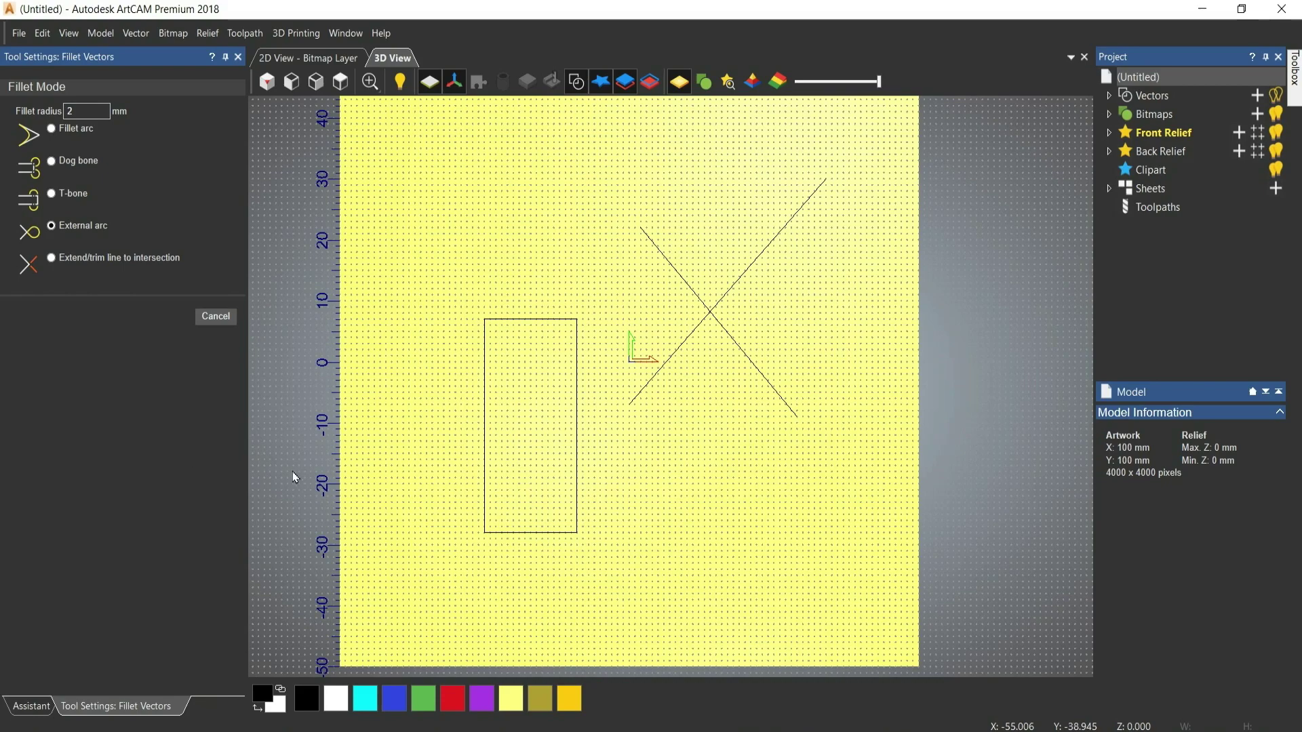
pyautogui.click(68, 266)
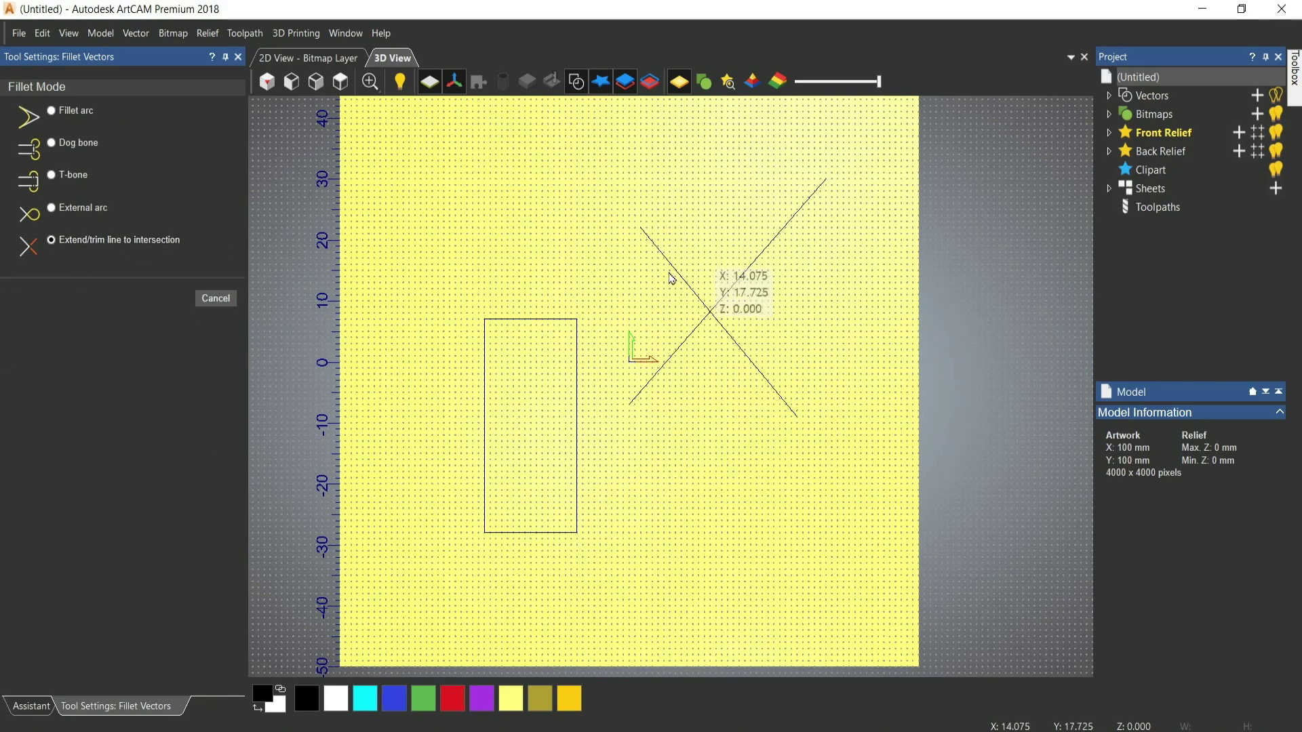
pyautogui.click(724, 328)
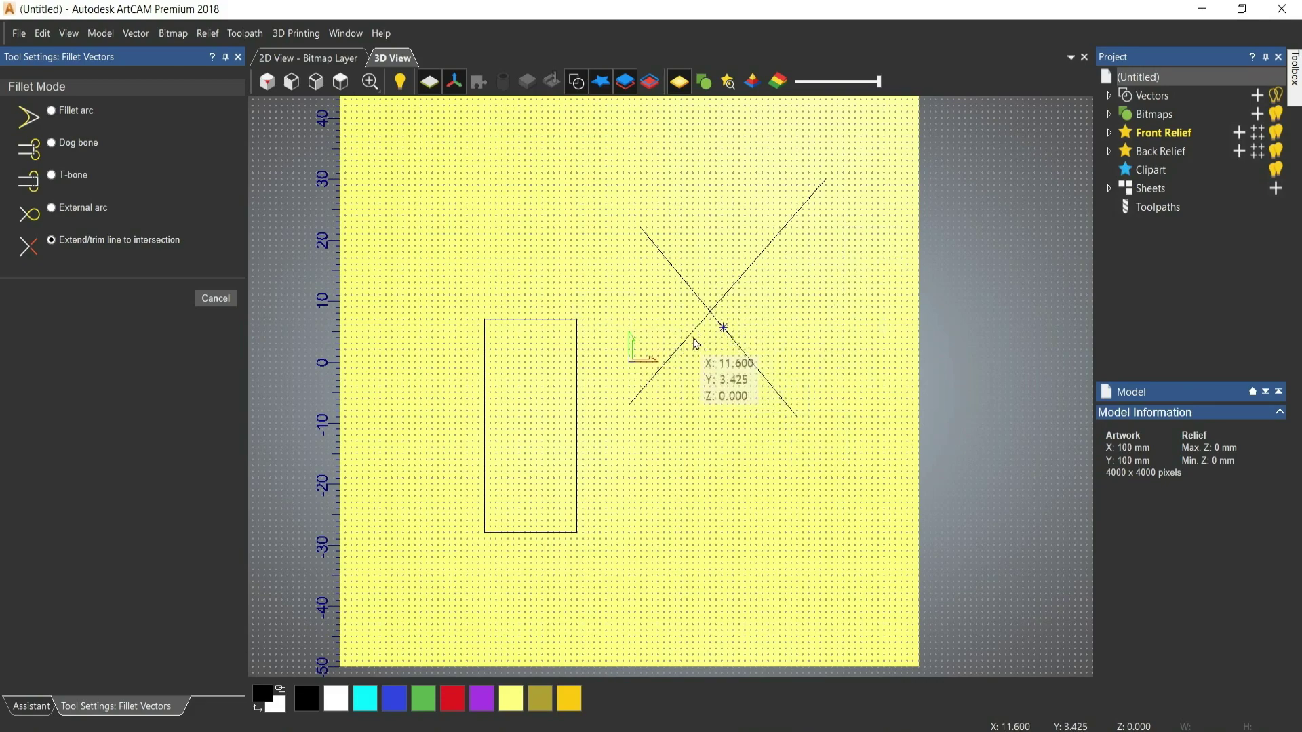
pyautogui.click(695, 339)
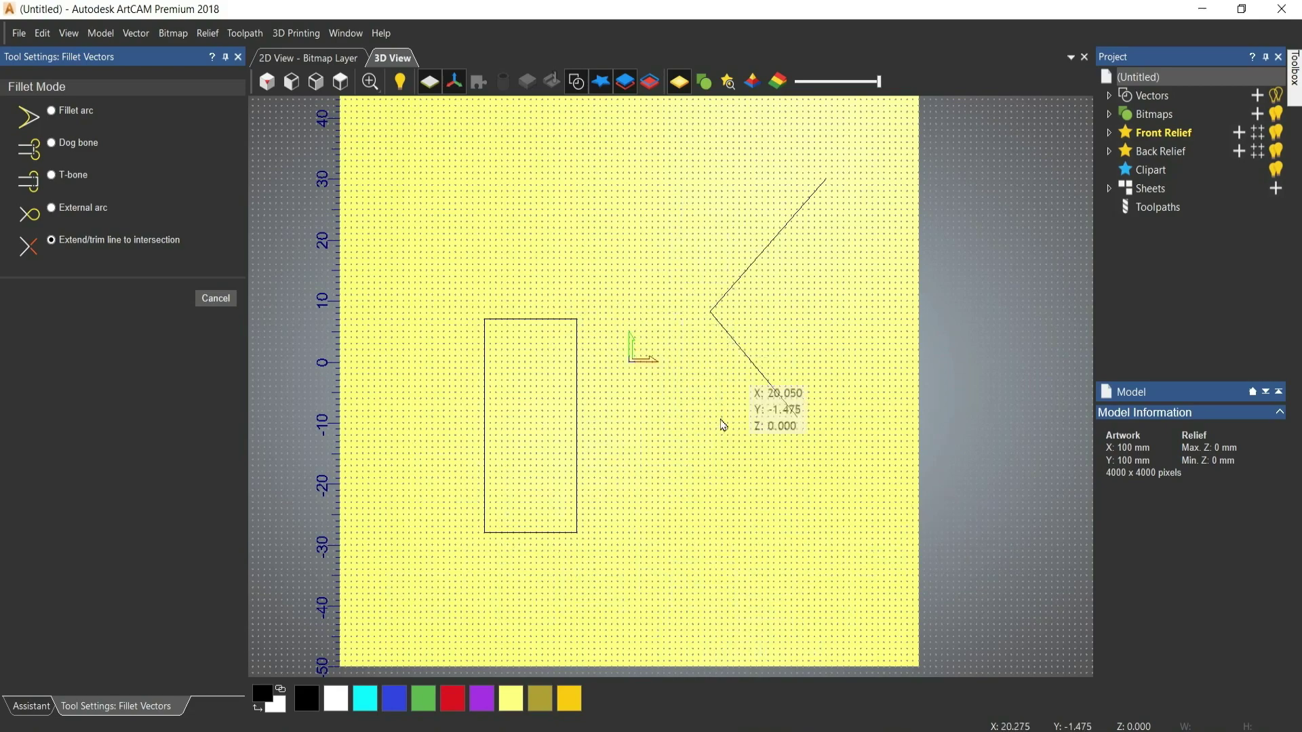
# Undo the last intersection trim on the two crossing lines and leave the Fillet Vectors tool
pyautogui.hotkey('ctrl', 'z')
pyautogui.press('Escape')
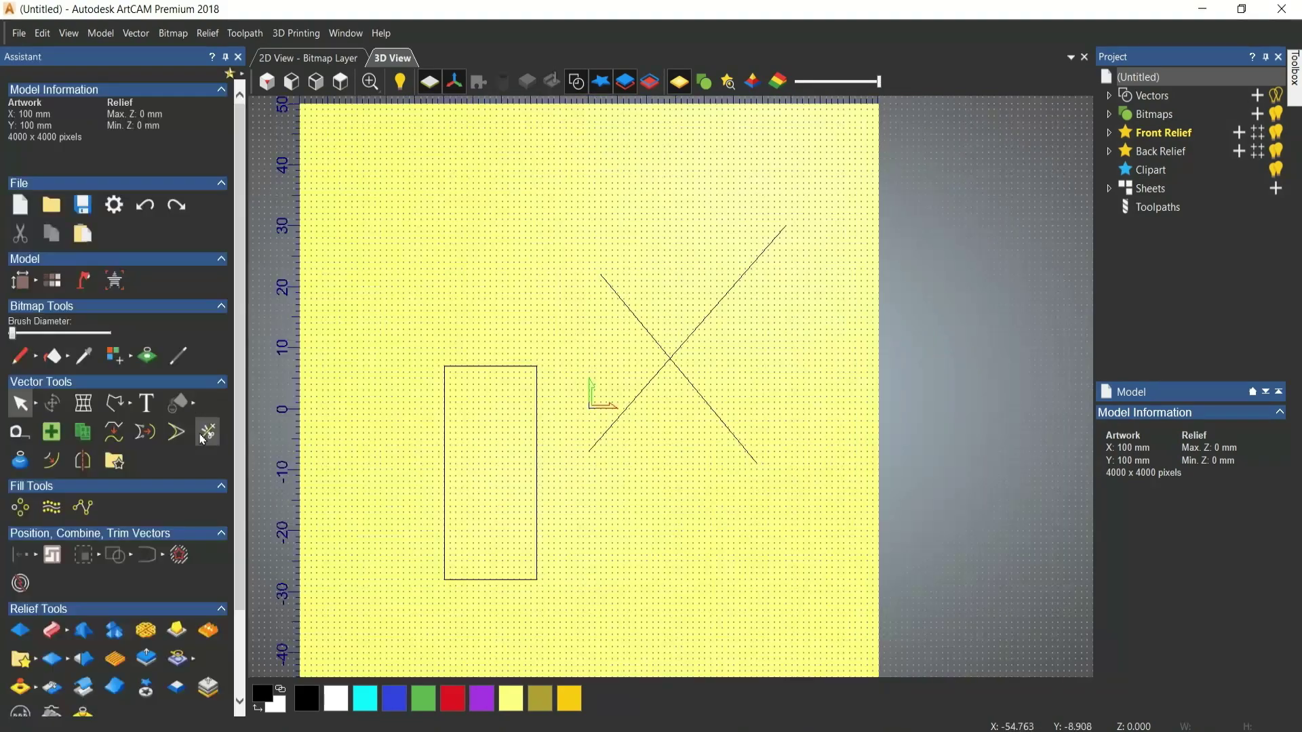
# Try trimming the left ends of both crossing lines back to their intersection with Trim Vectors and Auto join off
pyautogui.click(202, 440)
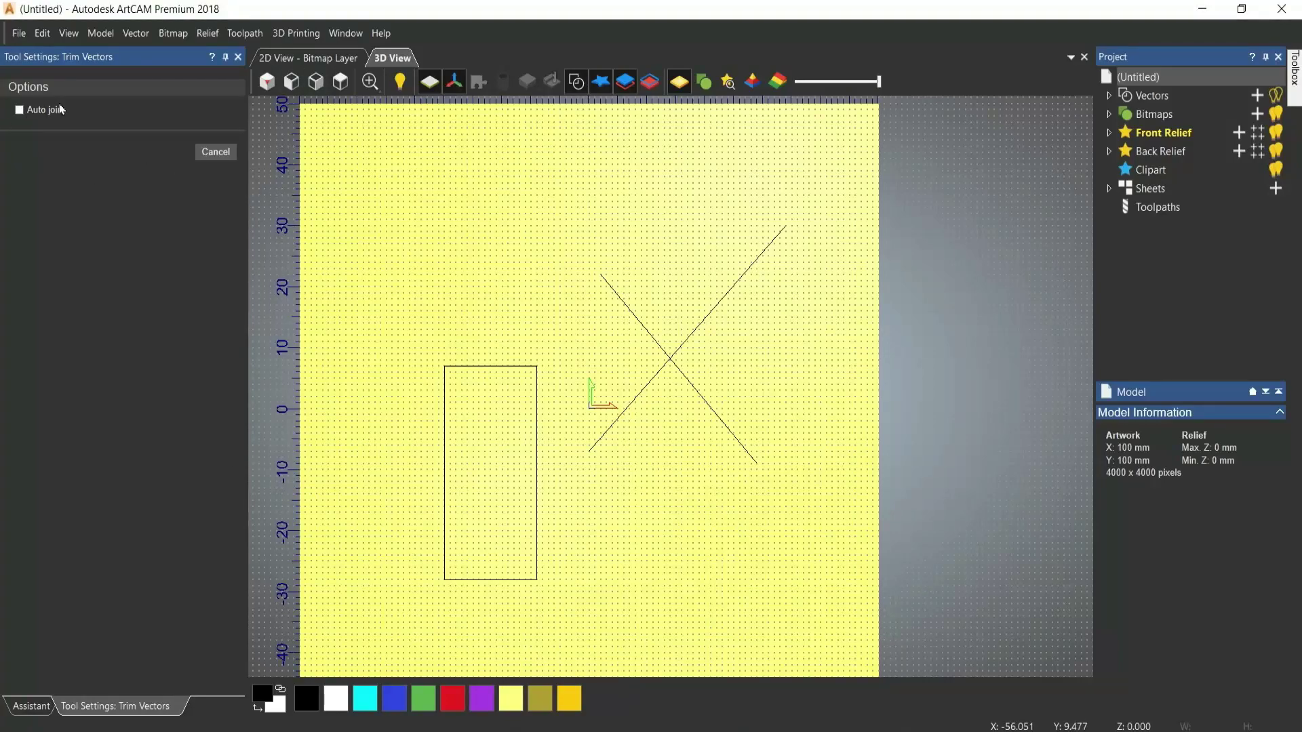
pyautogui.click(636, 397)
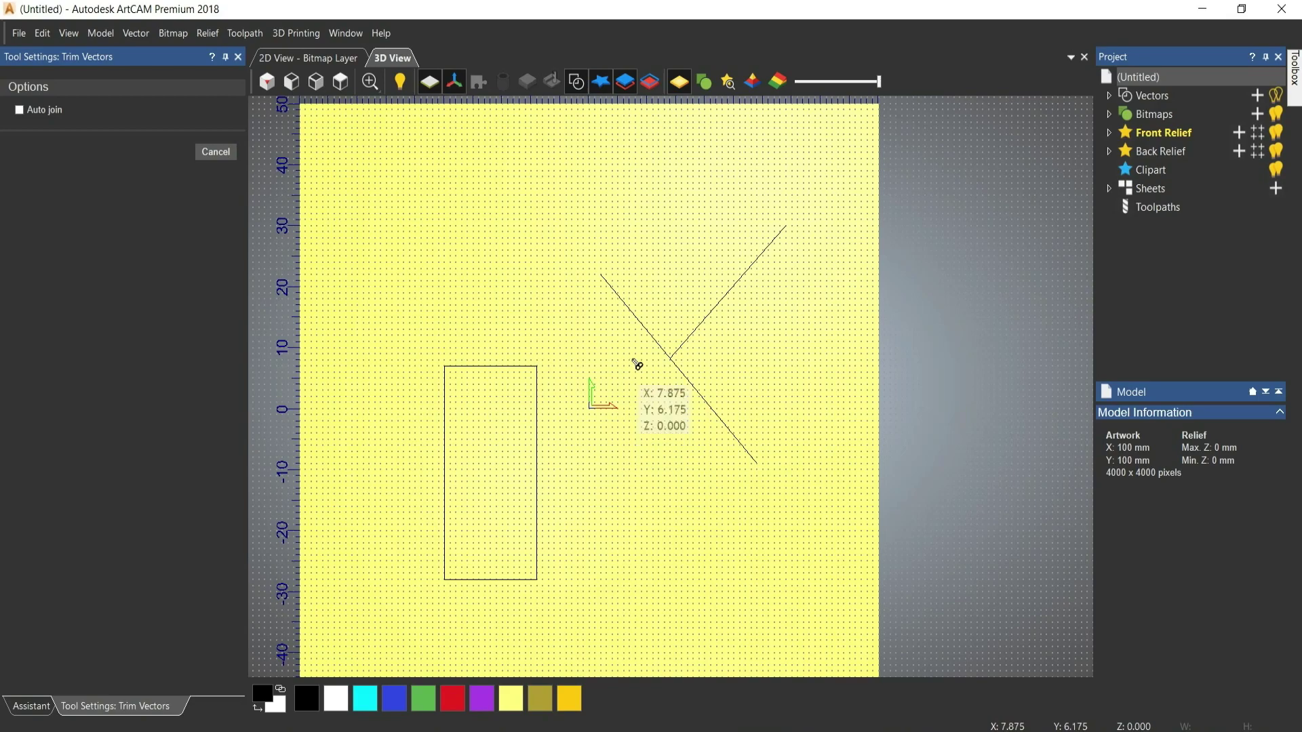
pyautogui.click(643, 328)
pyautogui.click(238, 57)
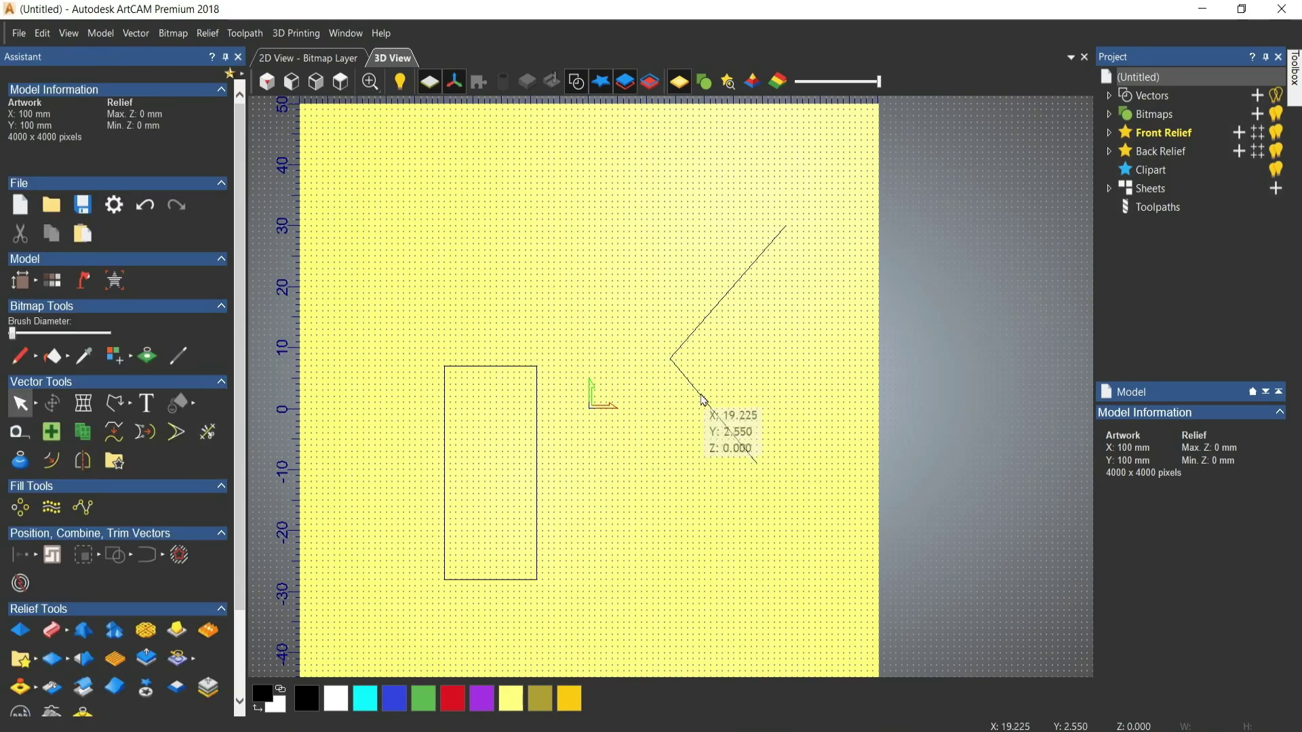
# Select each trimmed line in turn to check whether they are joined, and undo the trims
pyautogui.click(701, 394)
pyautogui.click(704, 318)
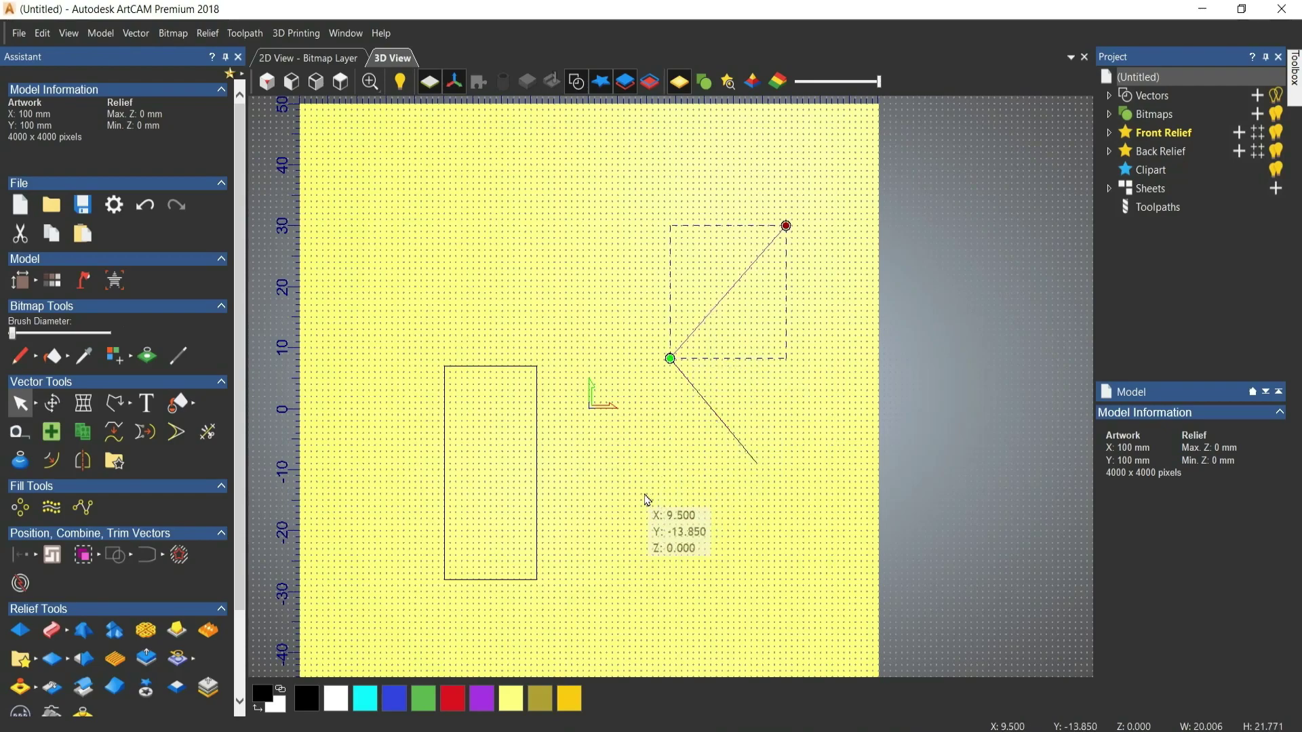
pyautogui.hotkey('ctrl', 'z')
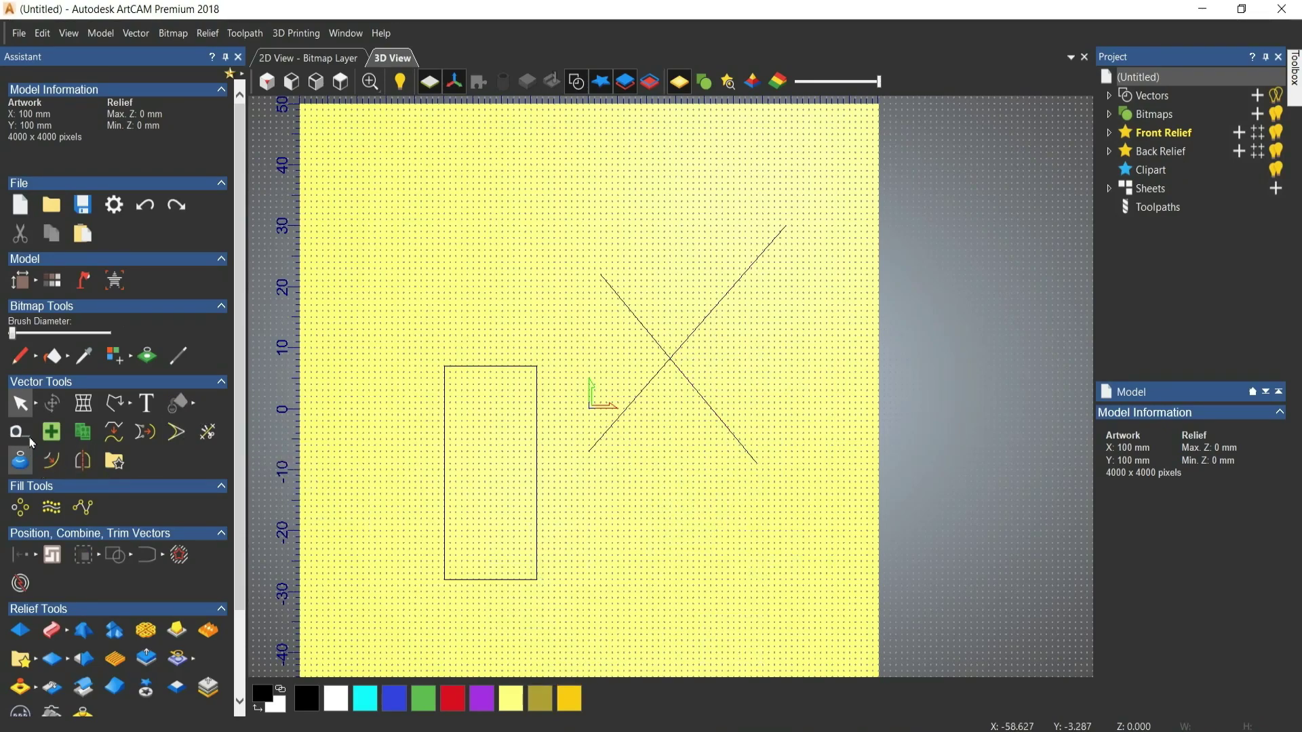
# Trim the left ends of both crossing lines to their intersection with Auto join on, and select the result to check the join
pyautogui.click(208, 432)
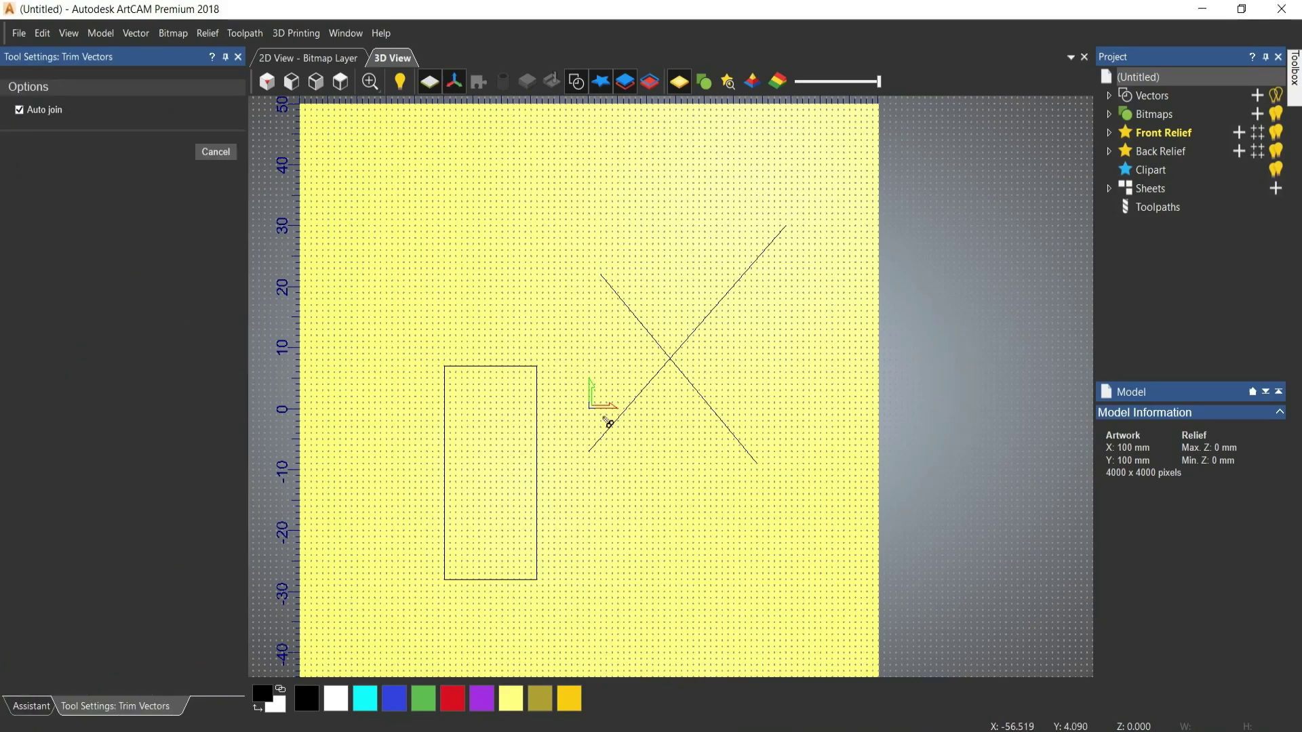
pyautogui.click(645, 391)
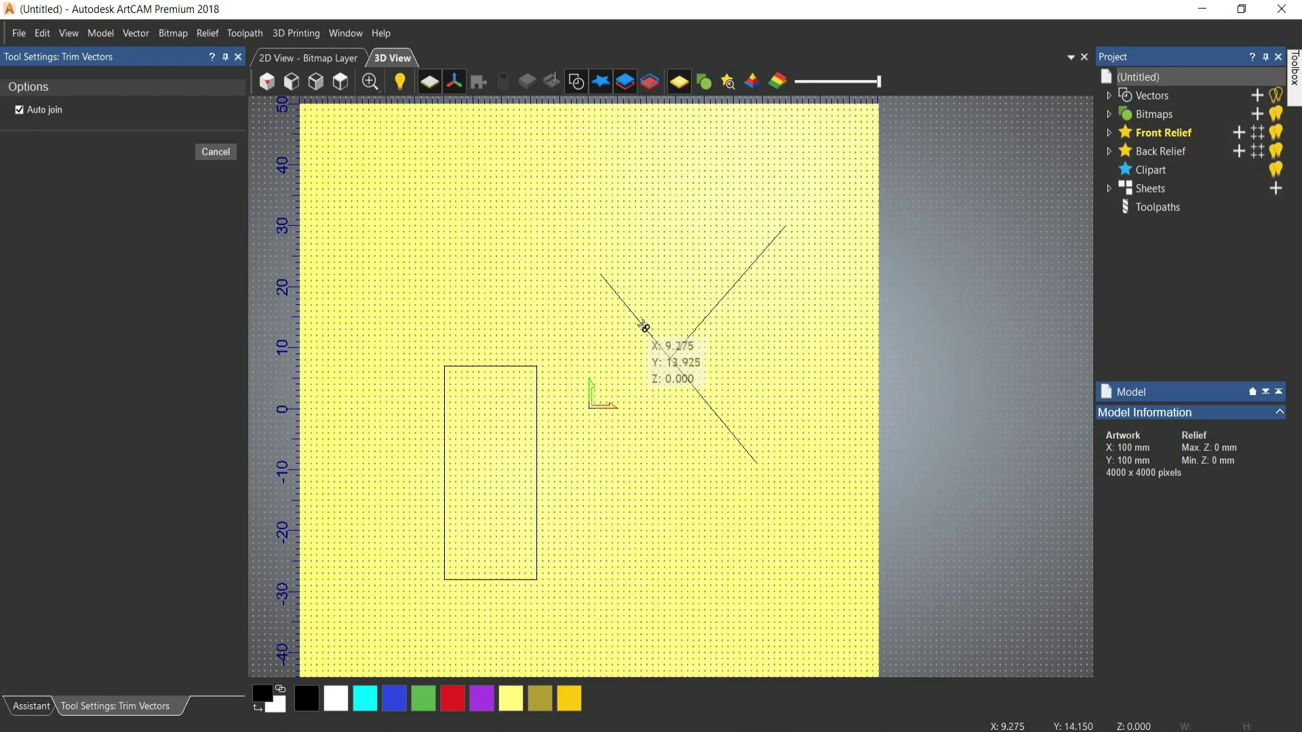
pyautogui.click(645, 327)
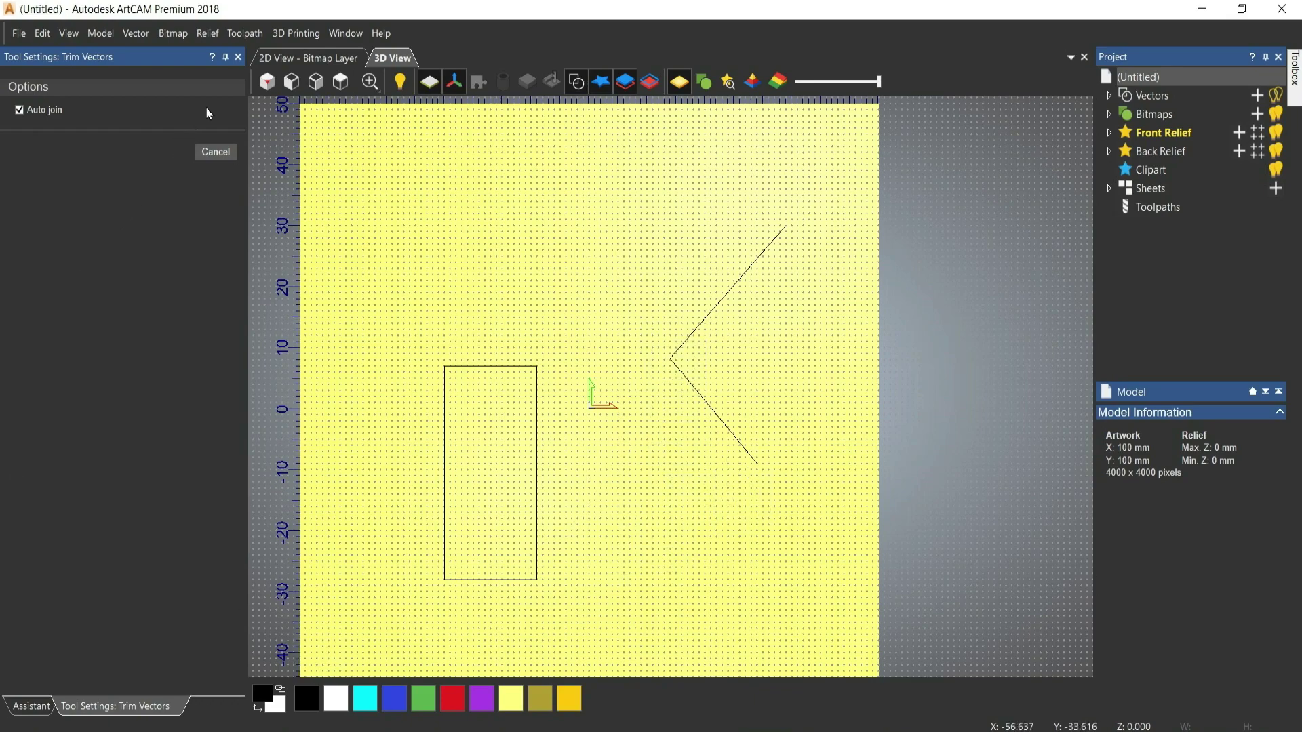
pyautogui.click(238, 57)
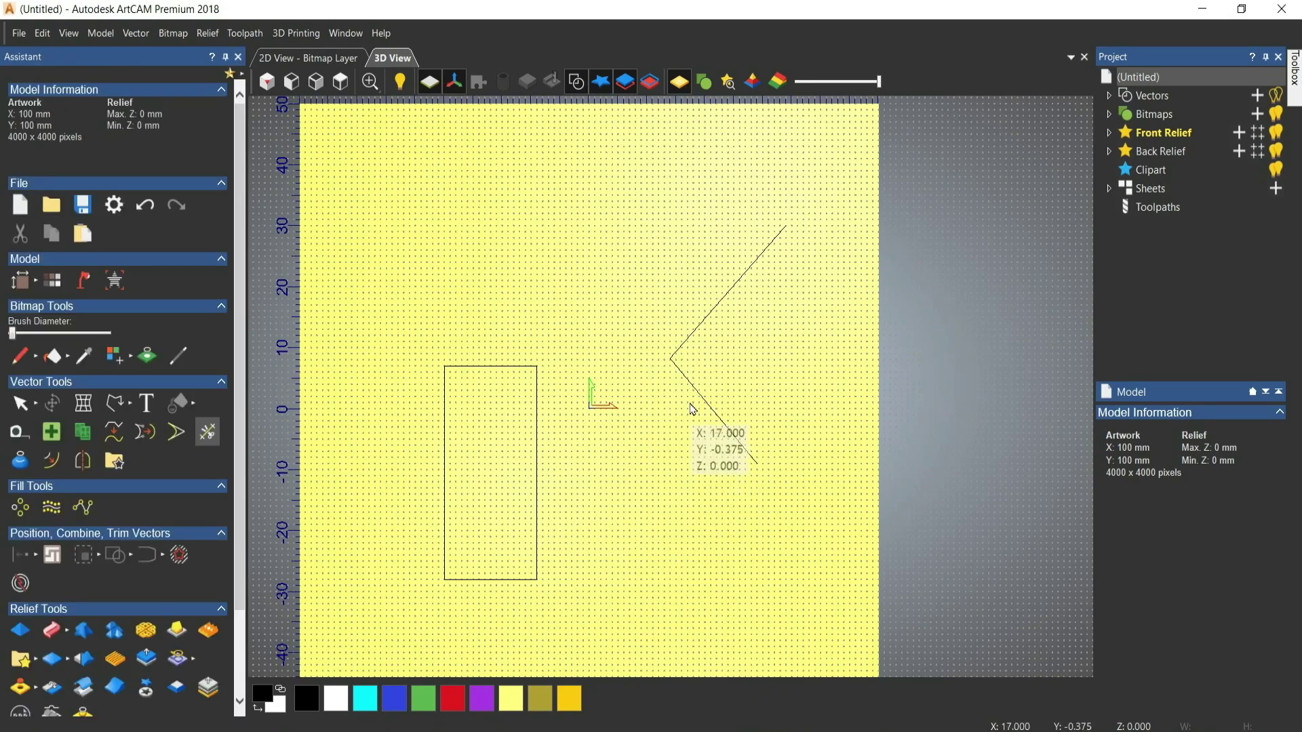
pyautogui.click(700, 396)
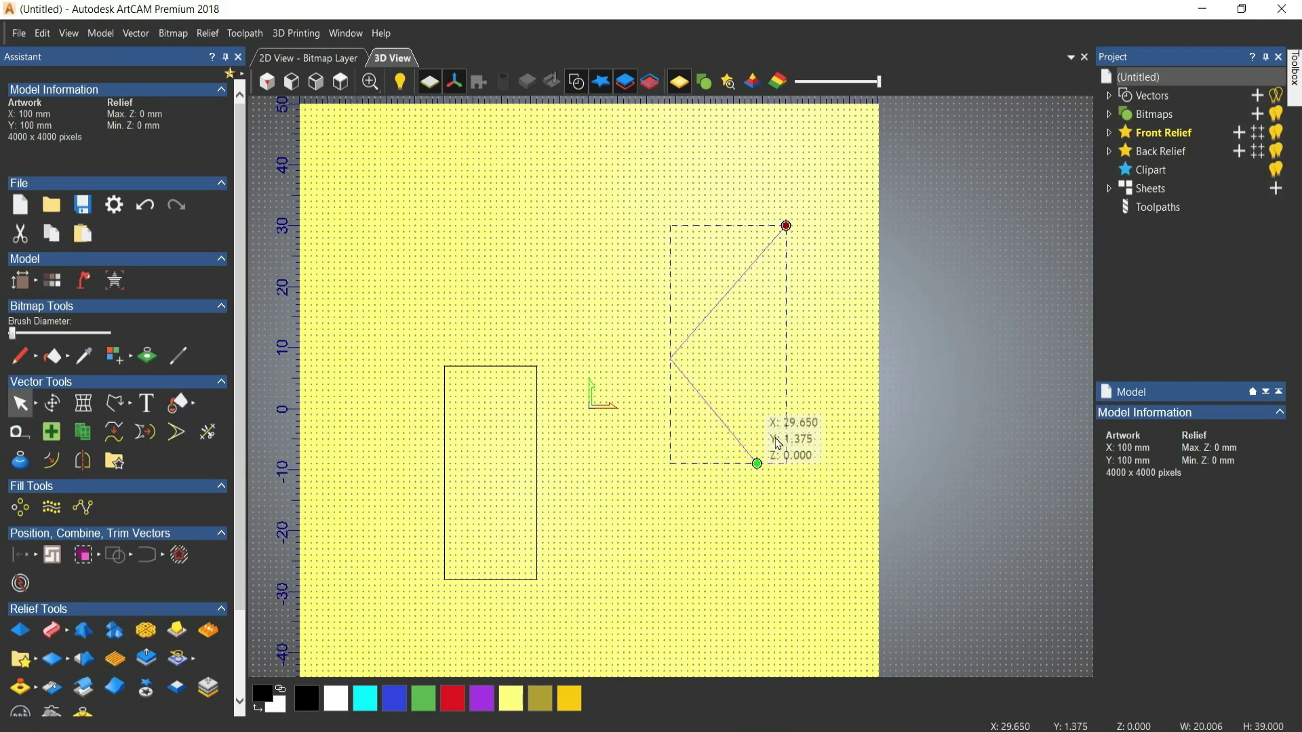
pyautogui.click(655, 588)
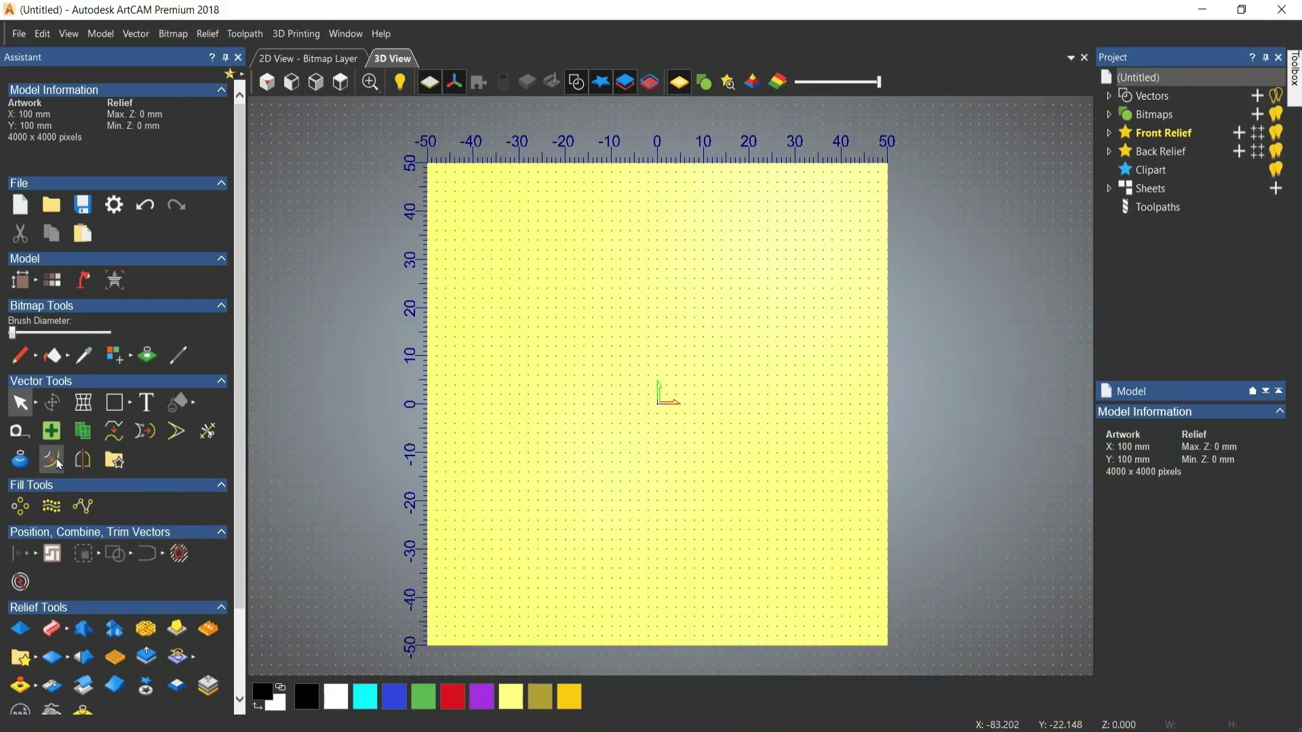
# Create a rectangle about 29 mm wide and 36 mm high, centred near X 0.5, Y 1 in the empty model
pyautogui.click(117, 404)
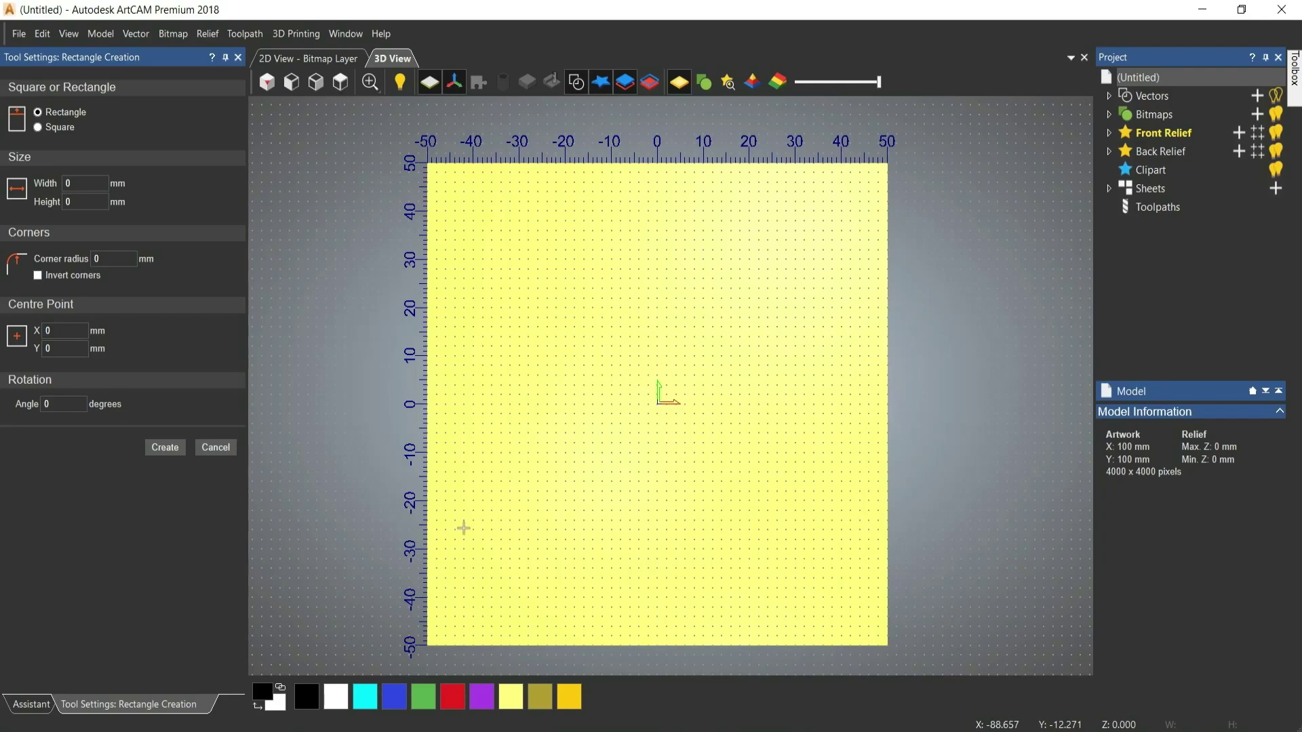
pyautogui.moveTo(593, 314); pyautogui.dragTo(727, 487)
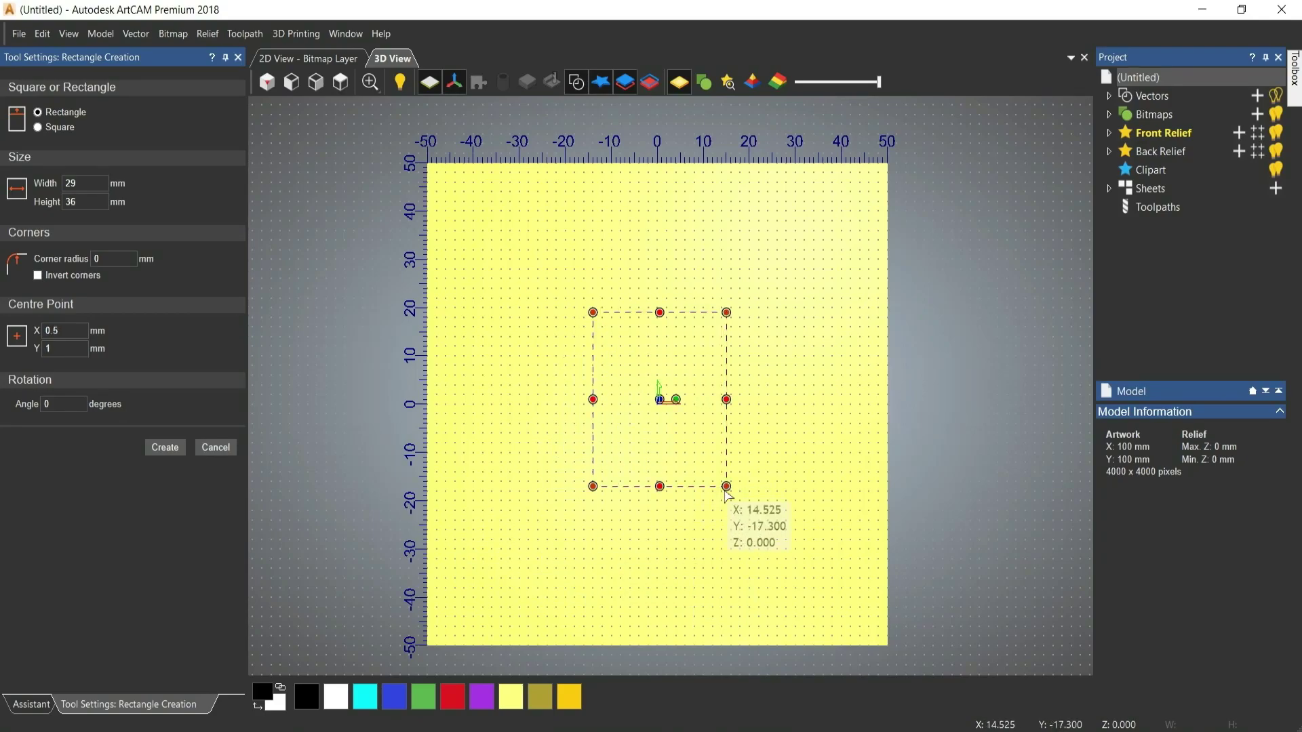
pyautogui.click(158, 453)
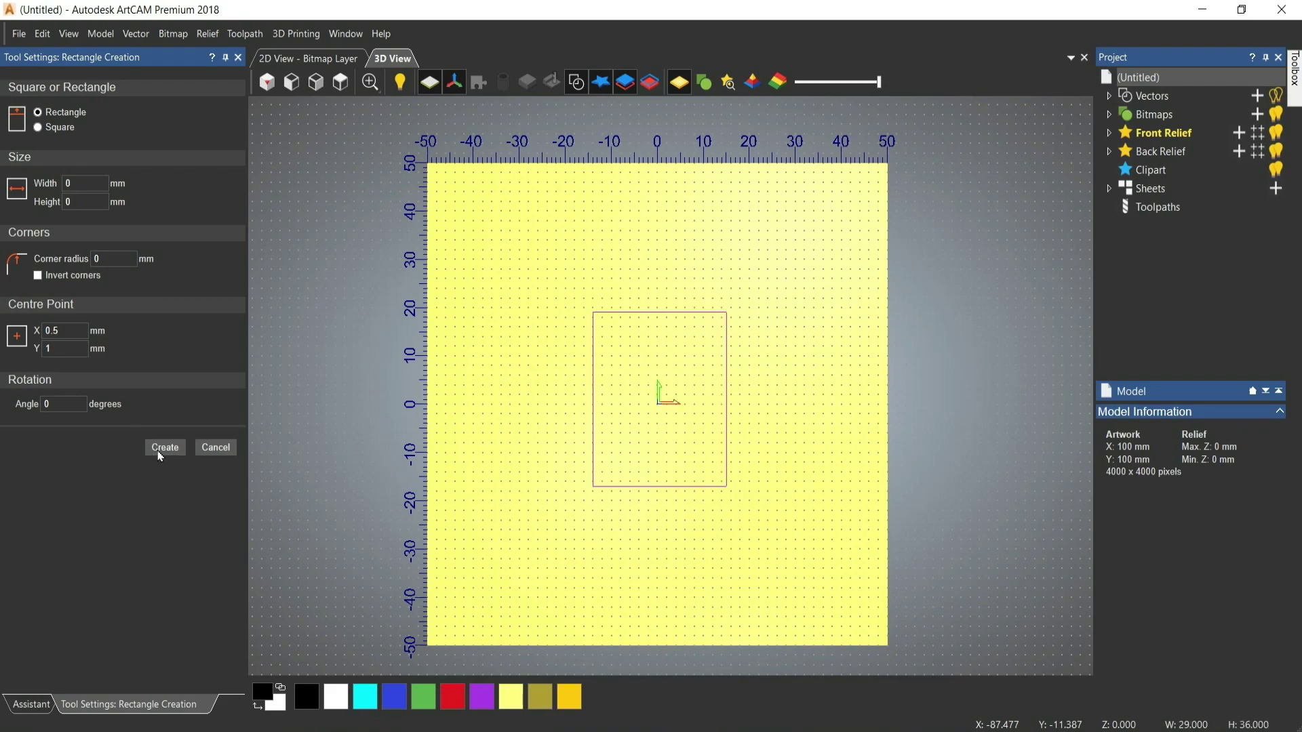
pyautogui.click(238, 57)
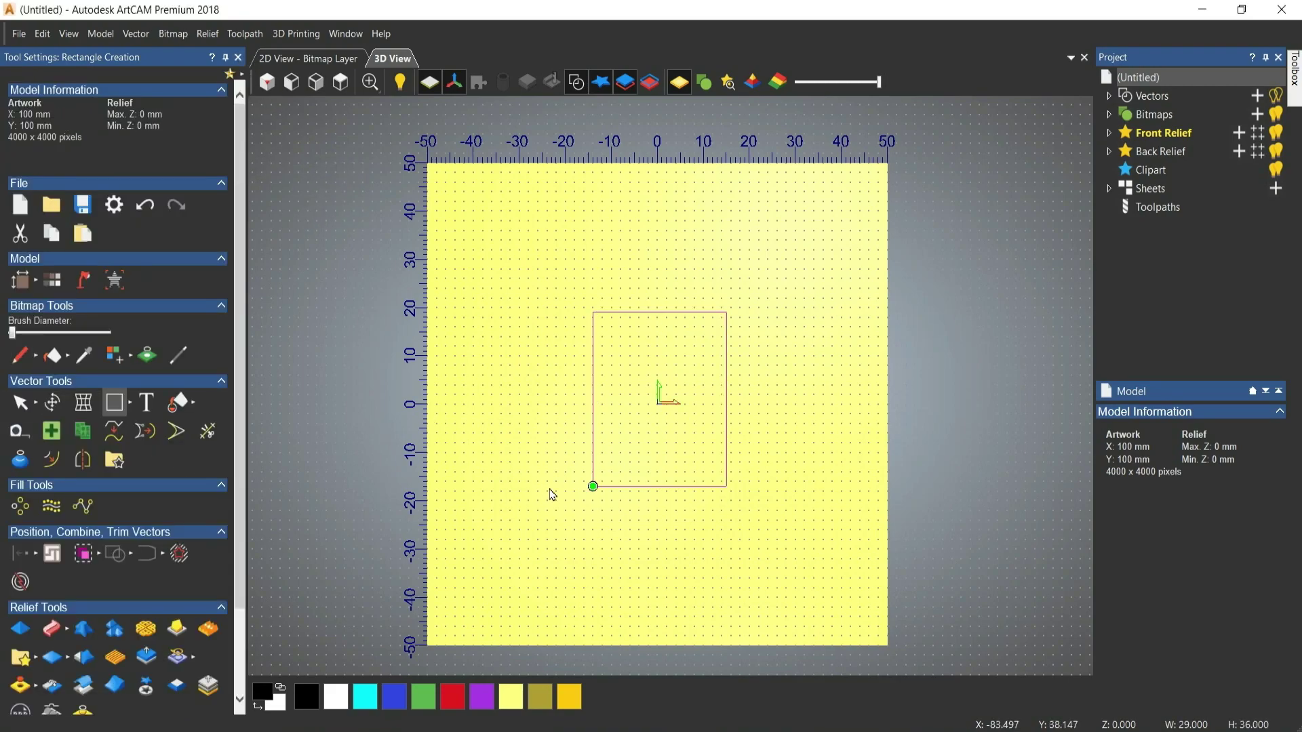
# Try a 5 mm outward offset of the rectangle with radiused corners, and undo it
pyautogui.click(51, 460)
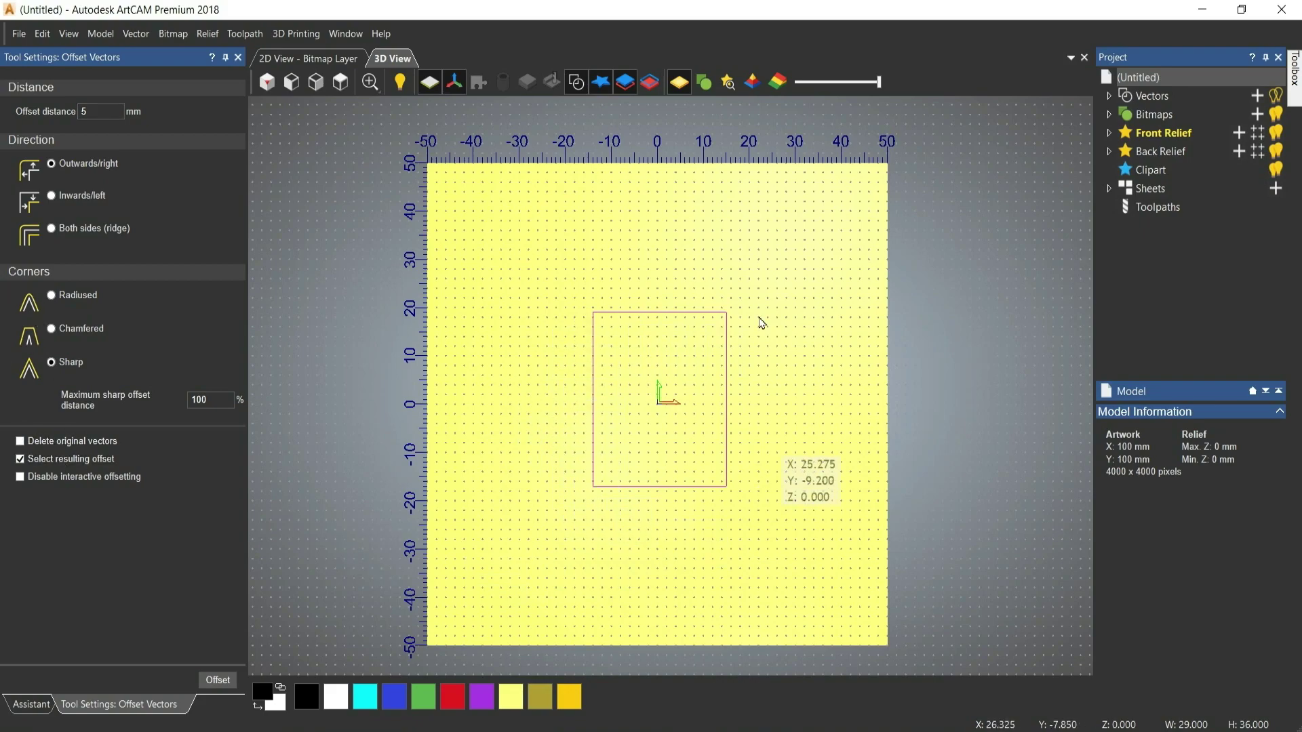
pyautogui.click(52, 298)
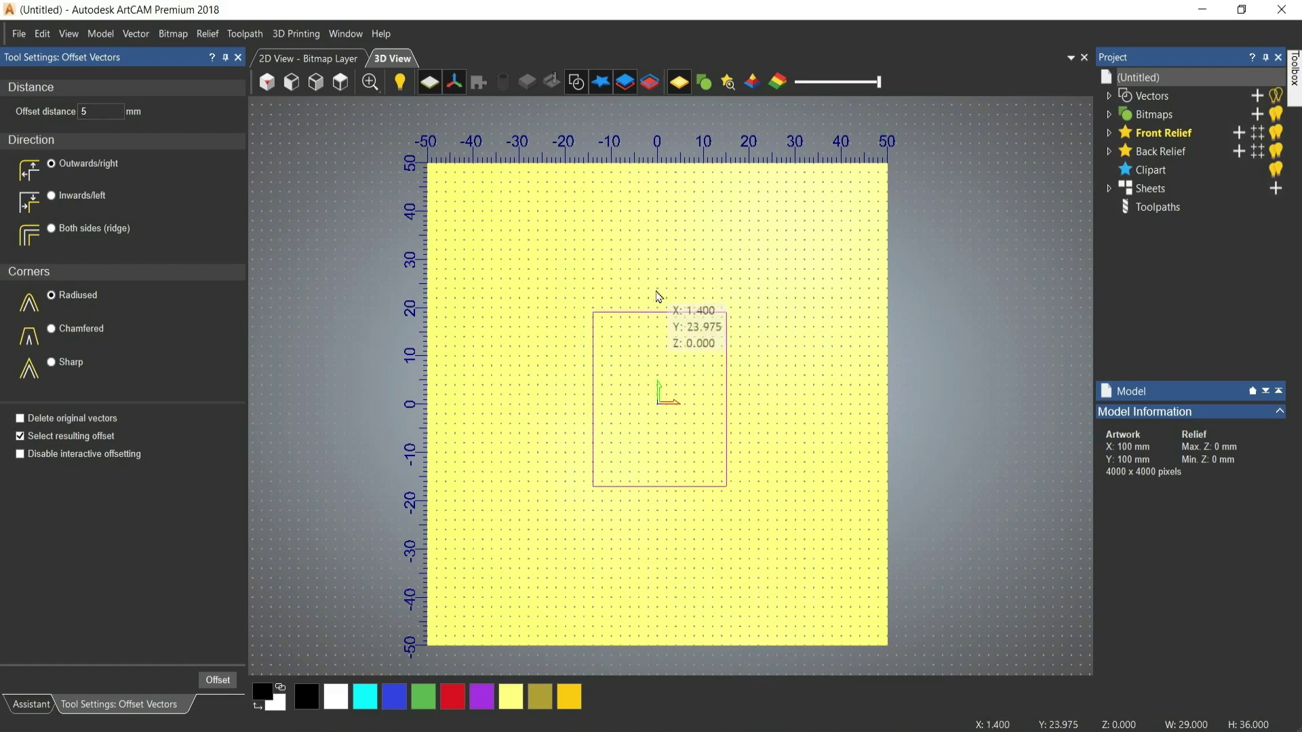
pyautogui.click(218, 680)
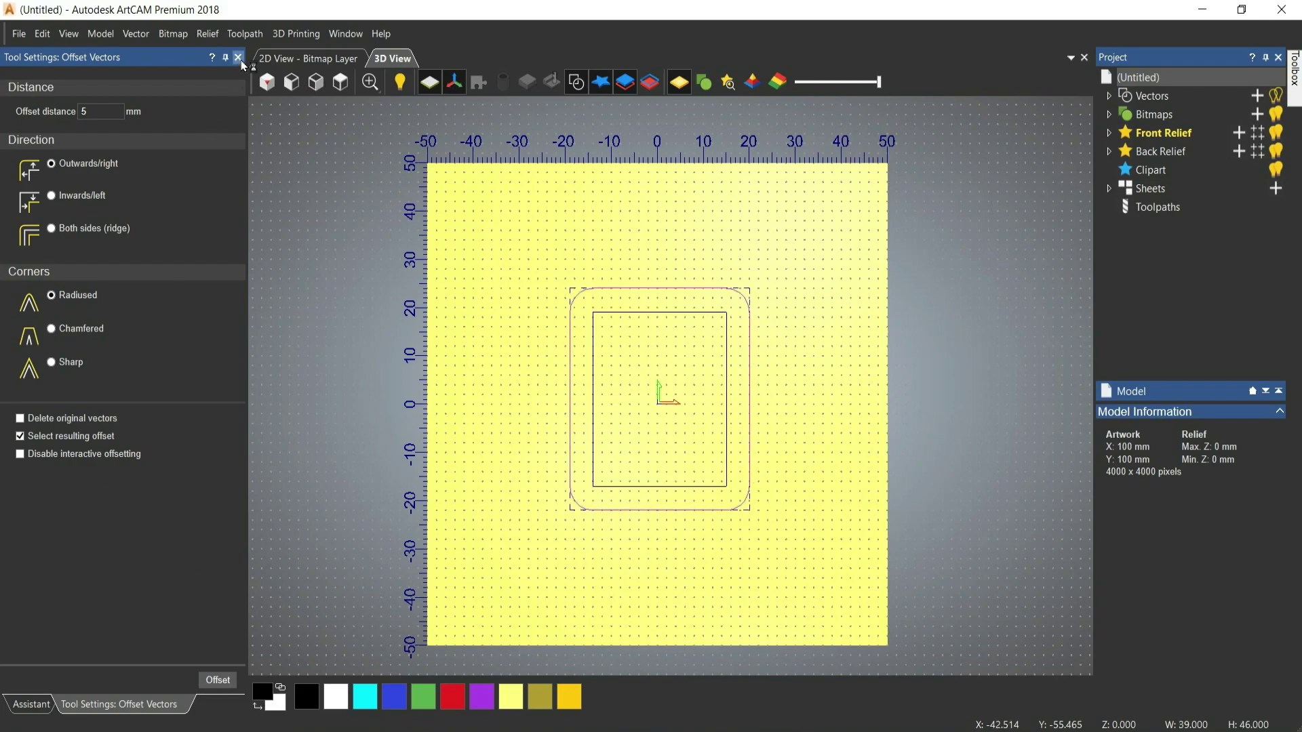
pyautogui.click(238, 57)
pyautogui.click(501, 525)
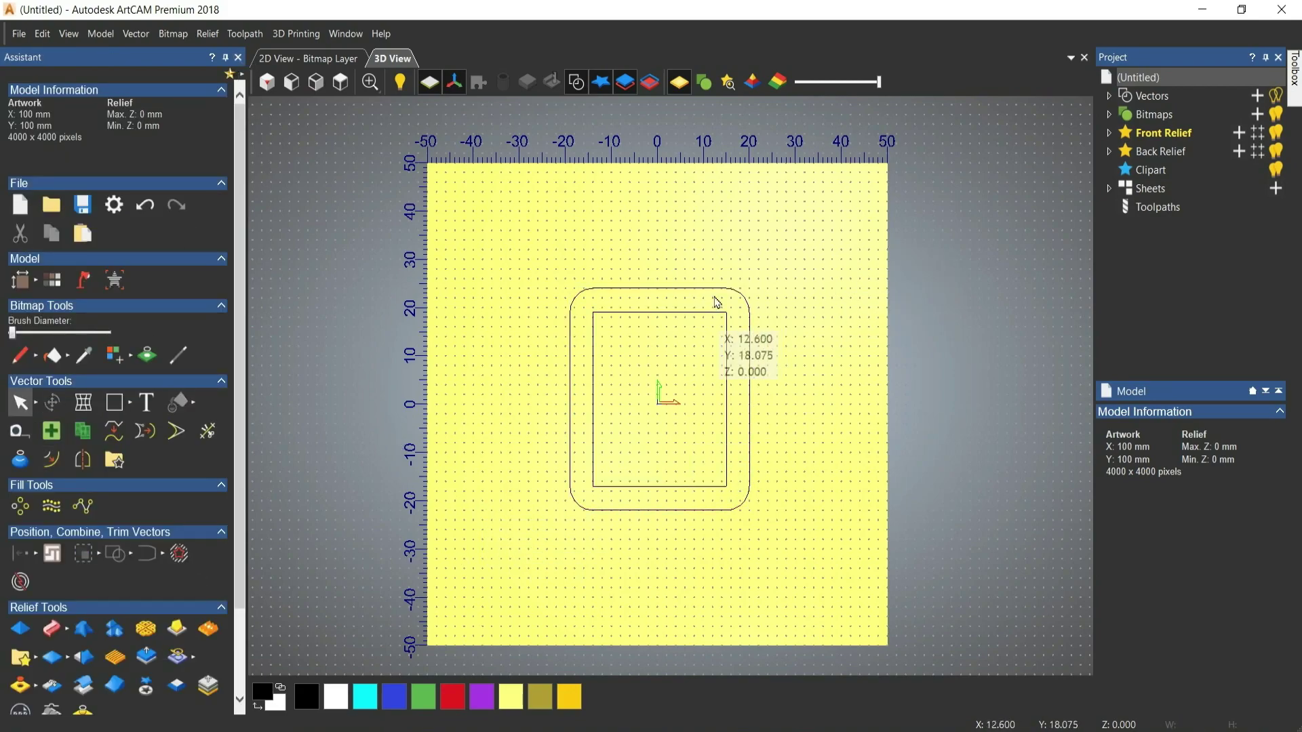
pyautogui.hotkey('ctrl', 'z')
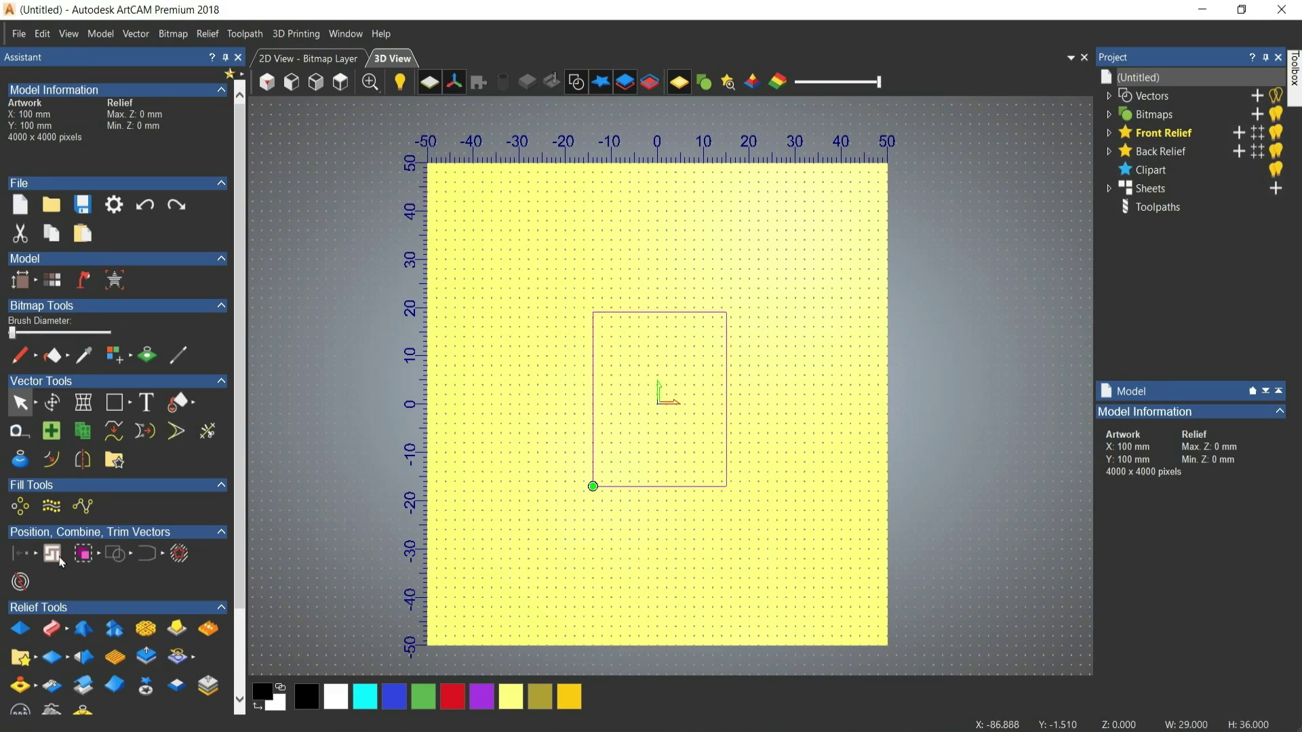
# Try a 5 mm outward offset of the rectangle with chamfered corners, and undo it
pyautogui.click(51, 459)
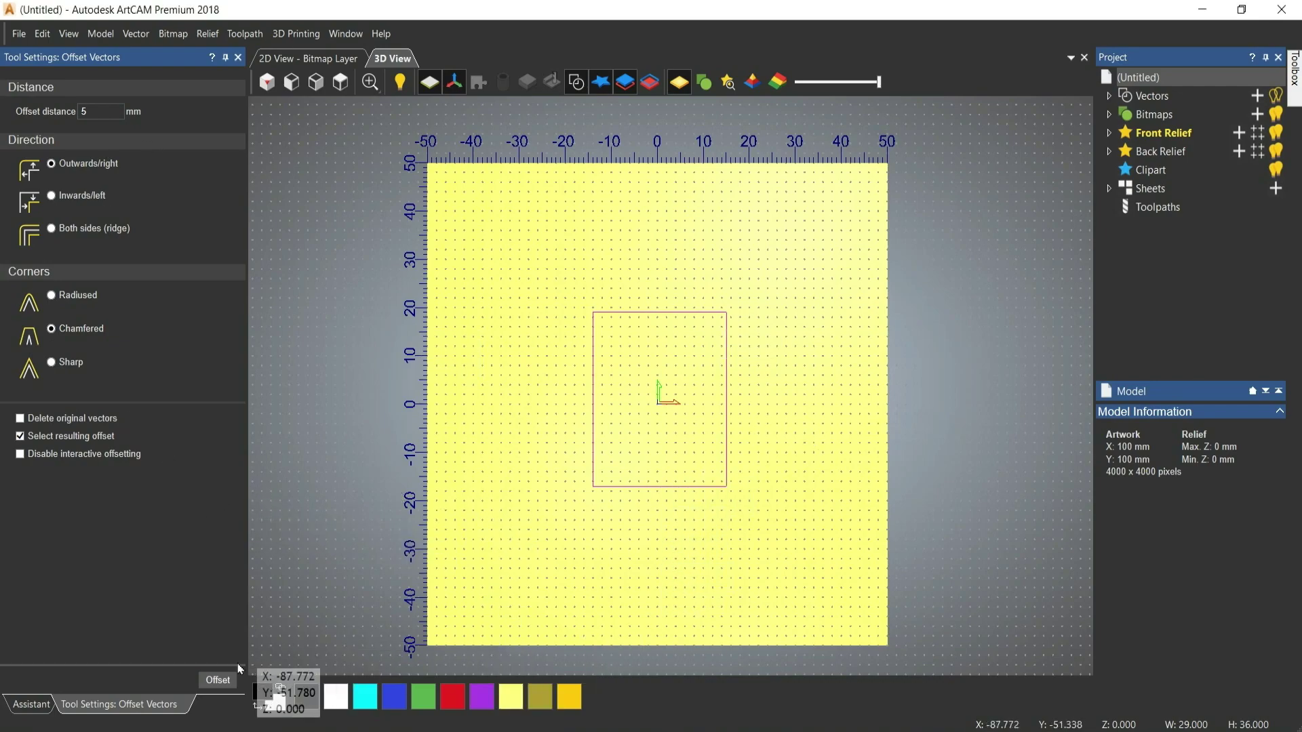
pyautogui.click(217, 681)
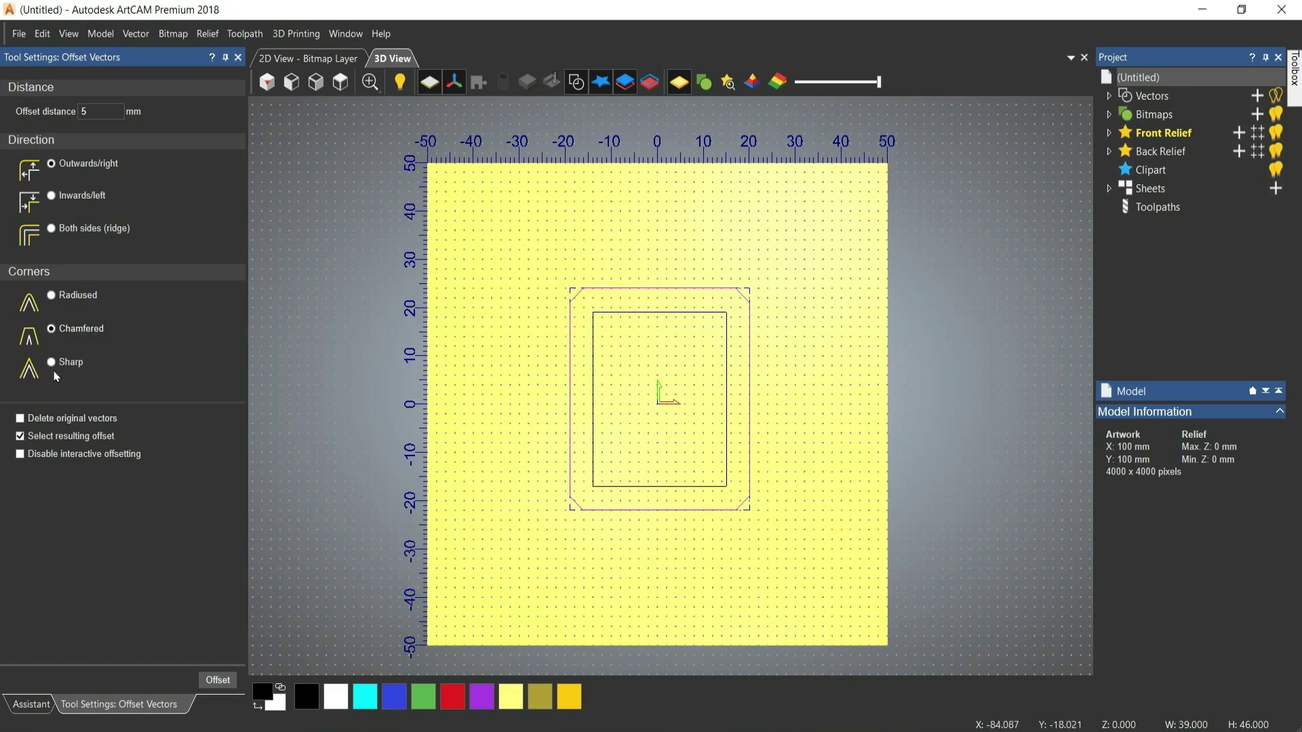
pyautogui.click(237, 57)
pyautogui.click(468, 555)
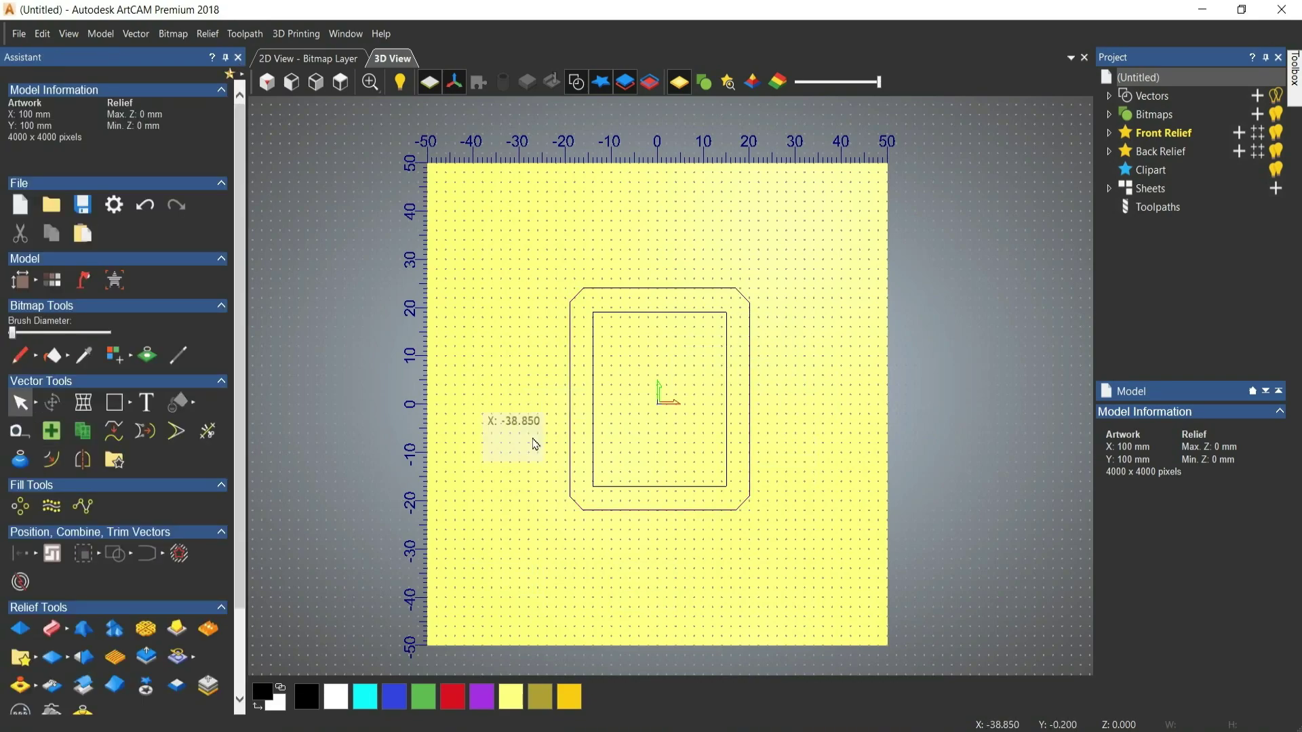
pyautogui.hotkey('ctrl', 'z')
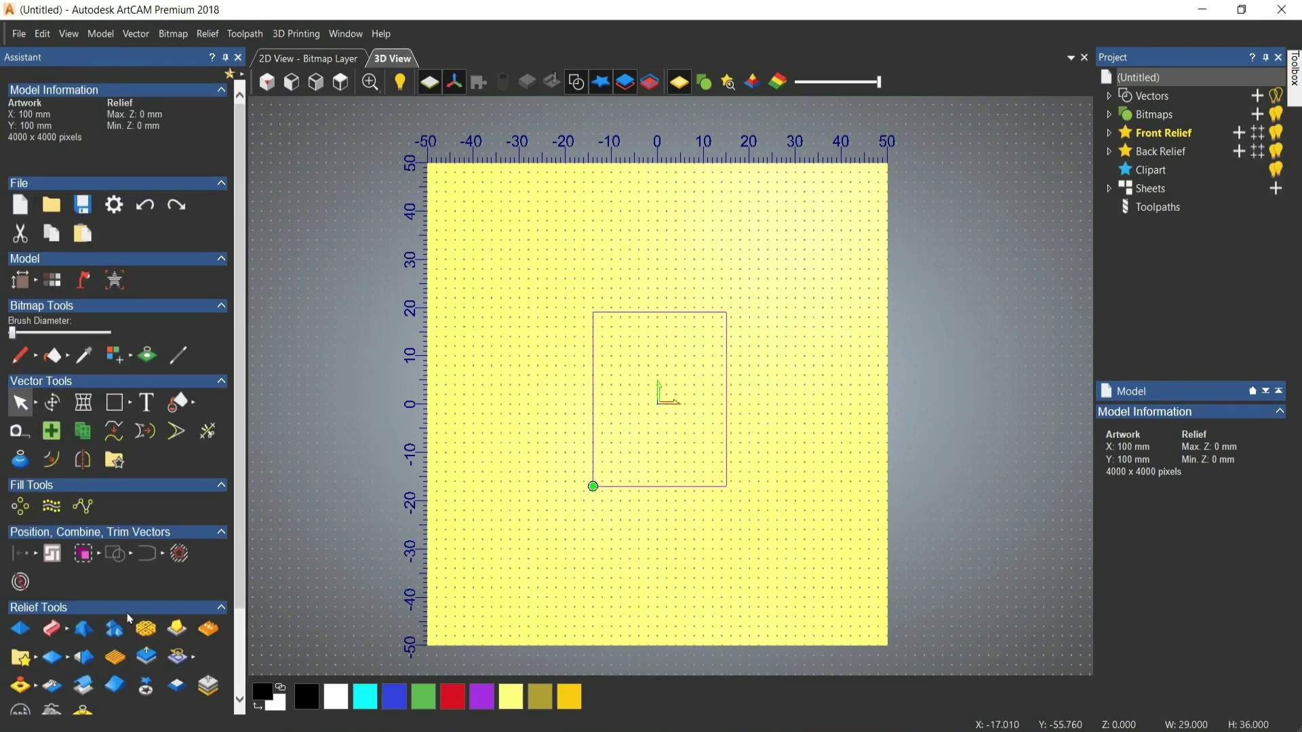
# Try a 5 mm outward offset of the rectangle with sharp corners, and undo it
pyautogui.click(50, 460)
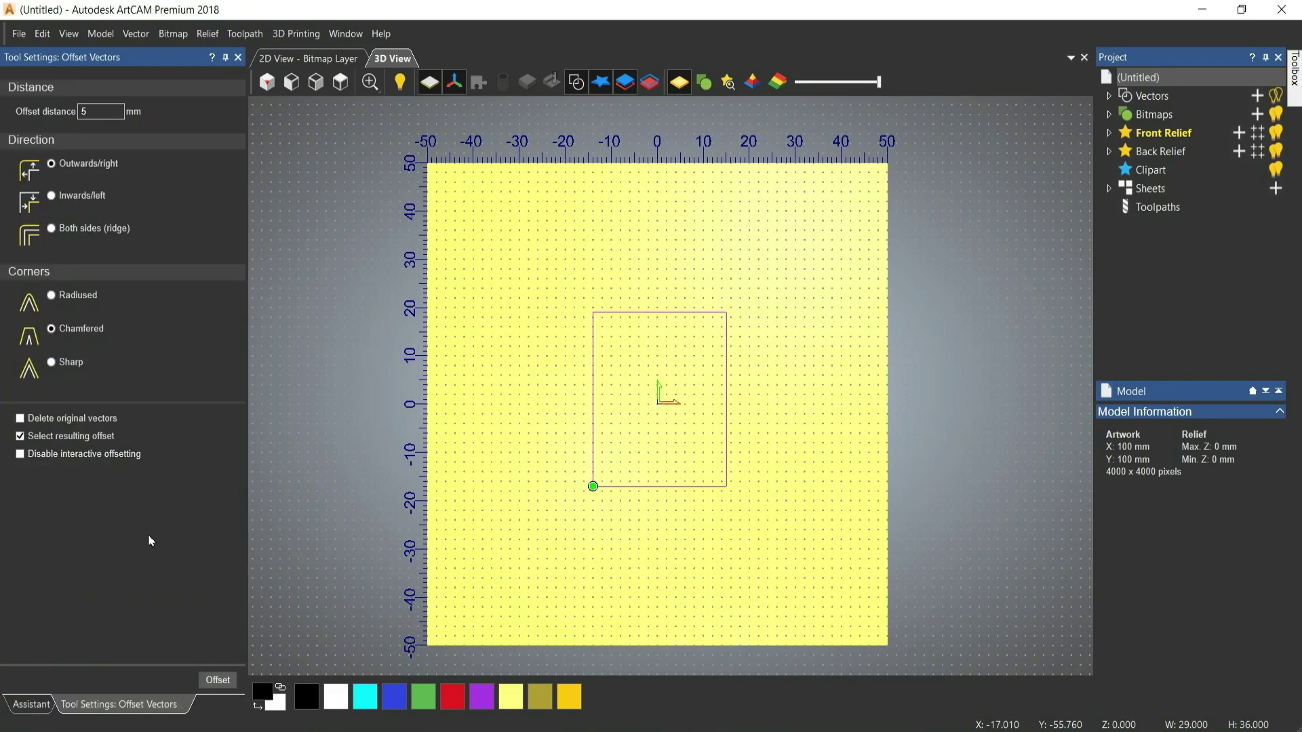
pyautogui.click(52, 364)
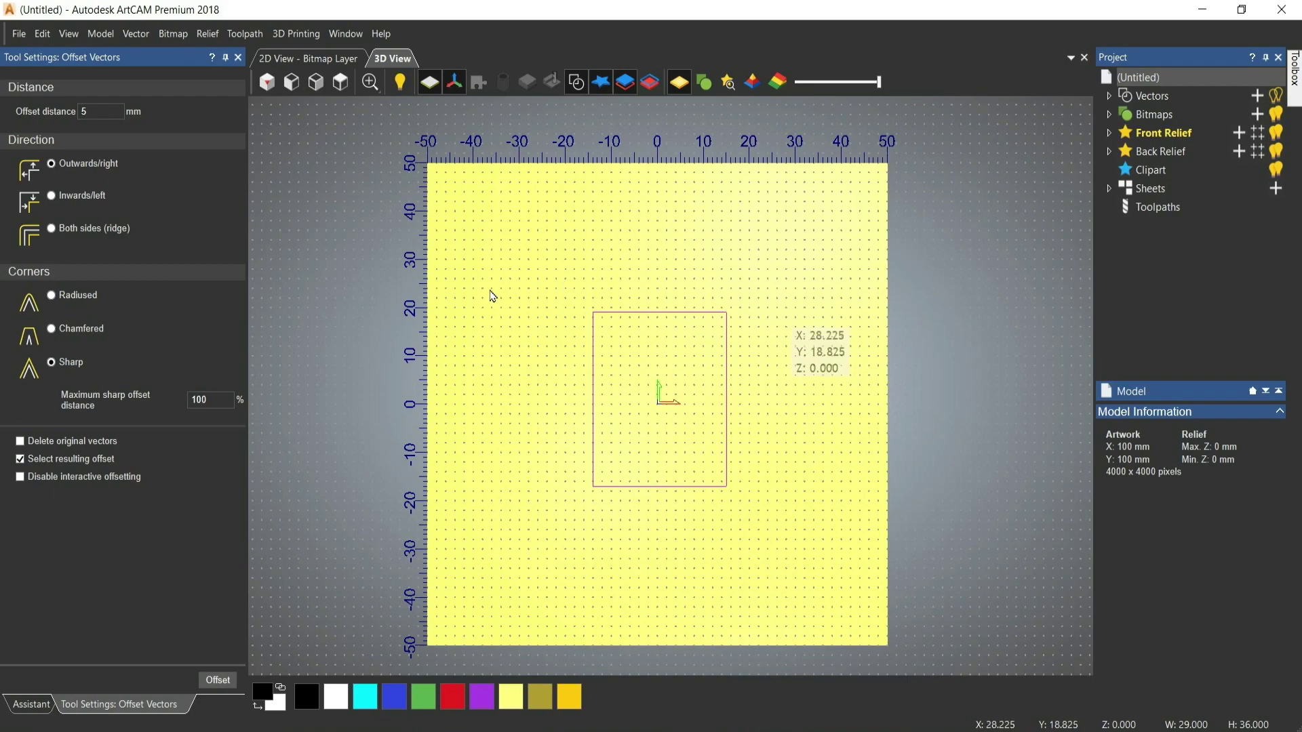
pyautogui.click(217, 680)
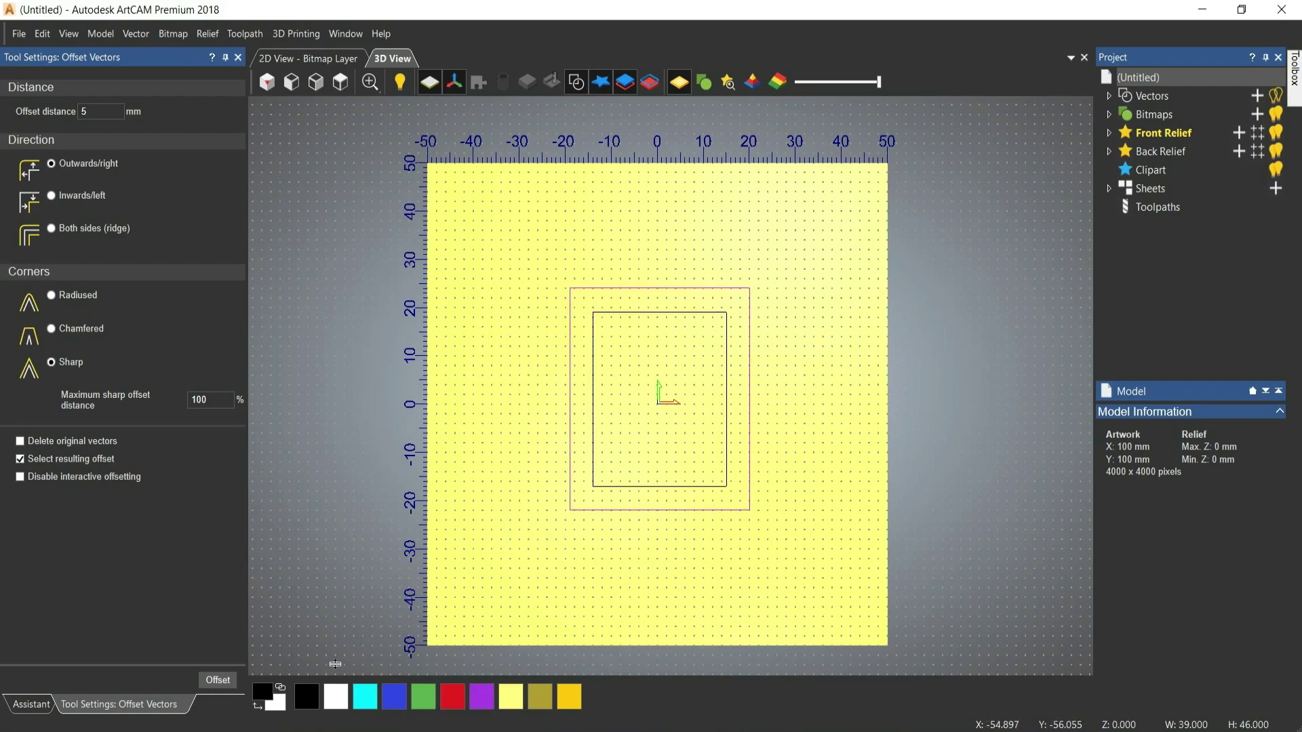
pyautogui.press('Escape')
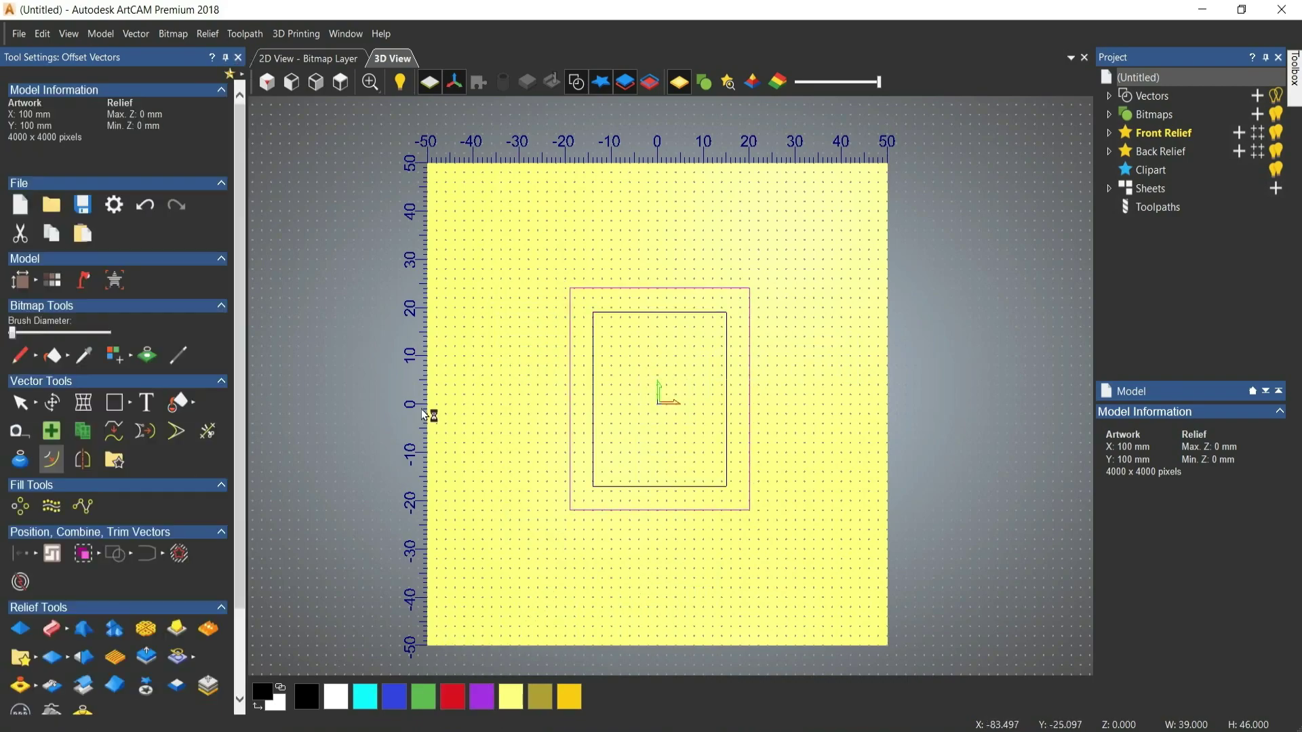
pyautogui.hotkey('ctrl', 'z')
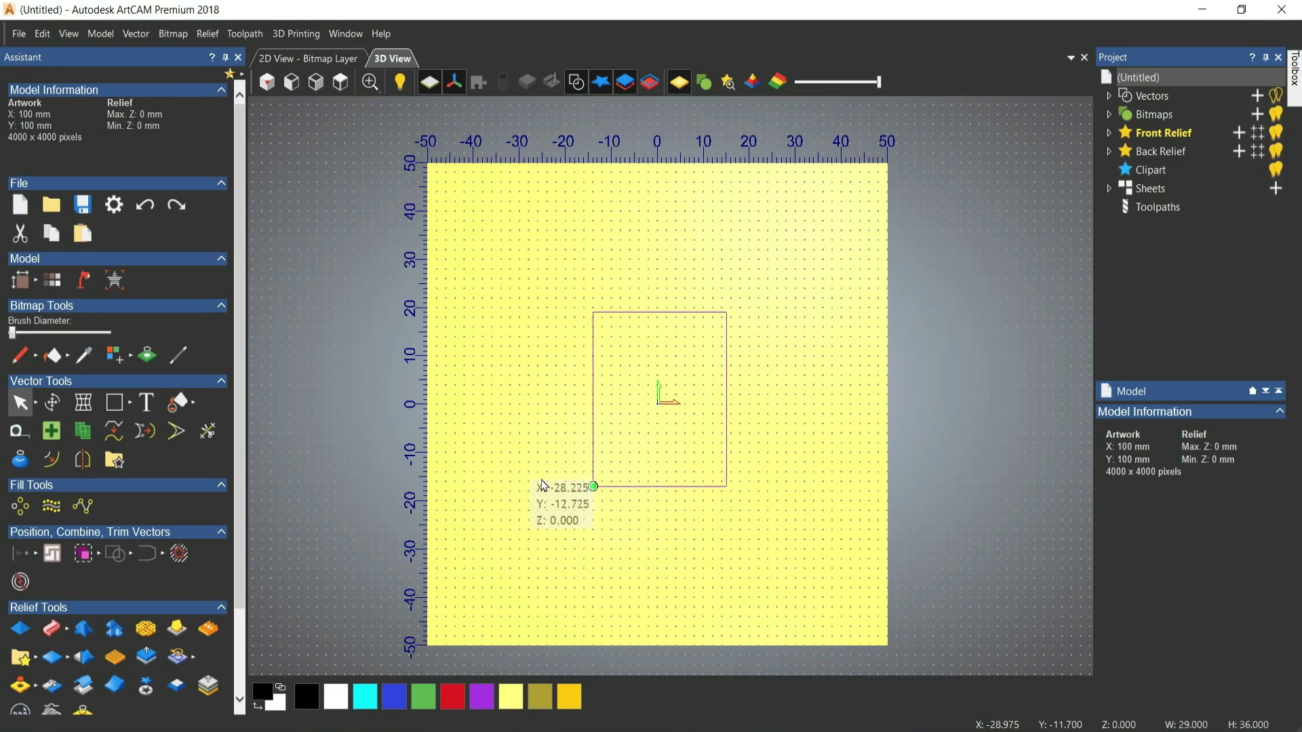
# Try a 5 mm inward offset of the rectangle with sharp corners, and undo it
pyautogui.click(54, 464)
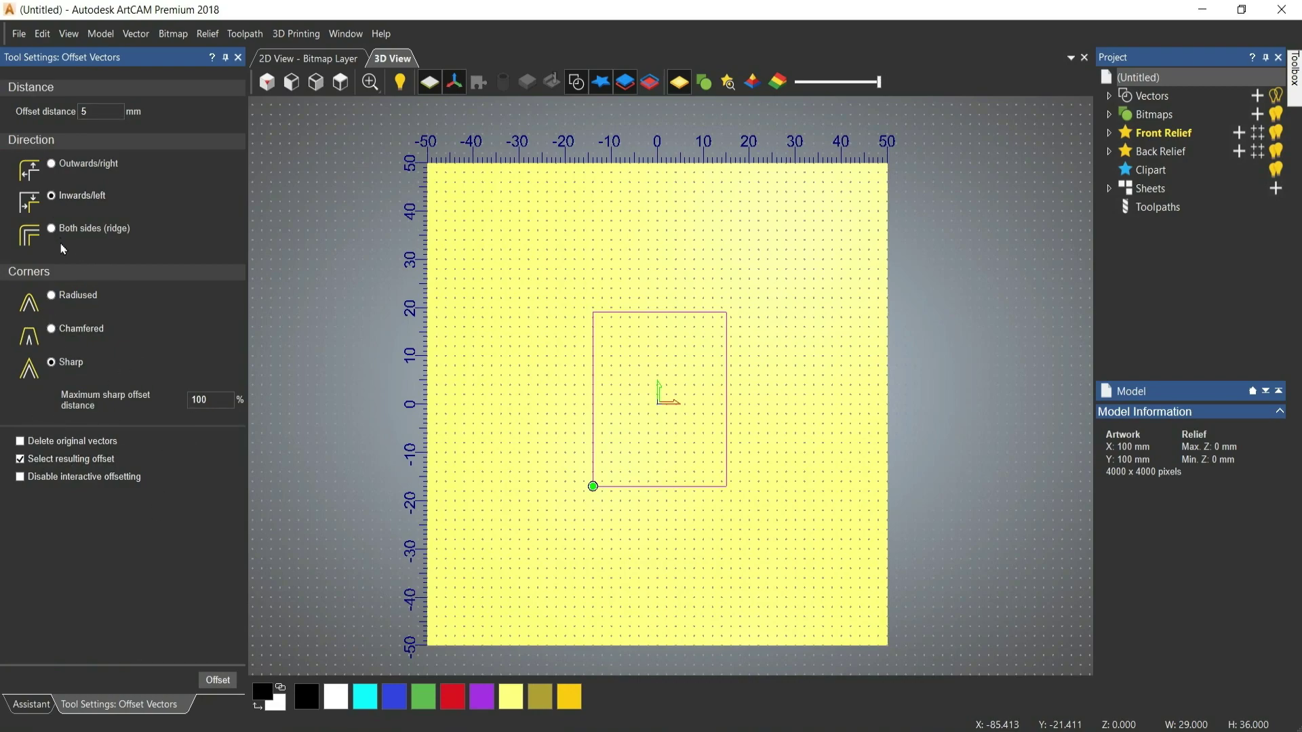
pyautogui.click(218, 681)
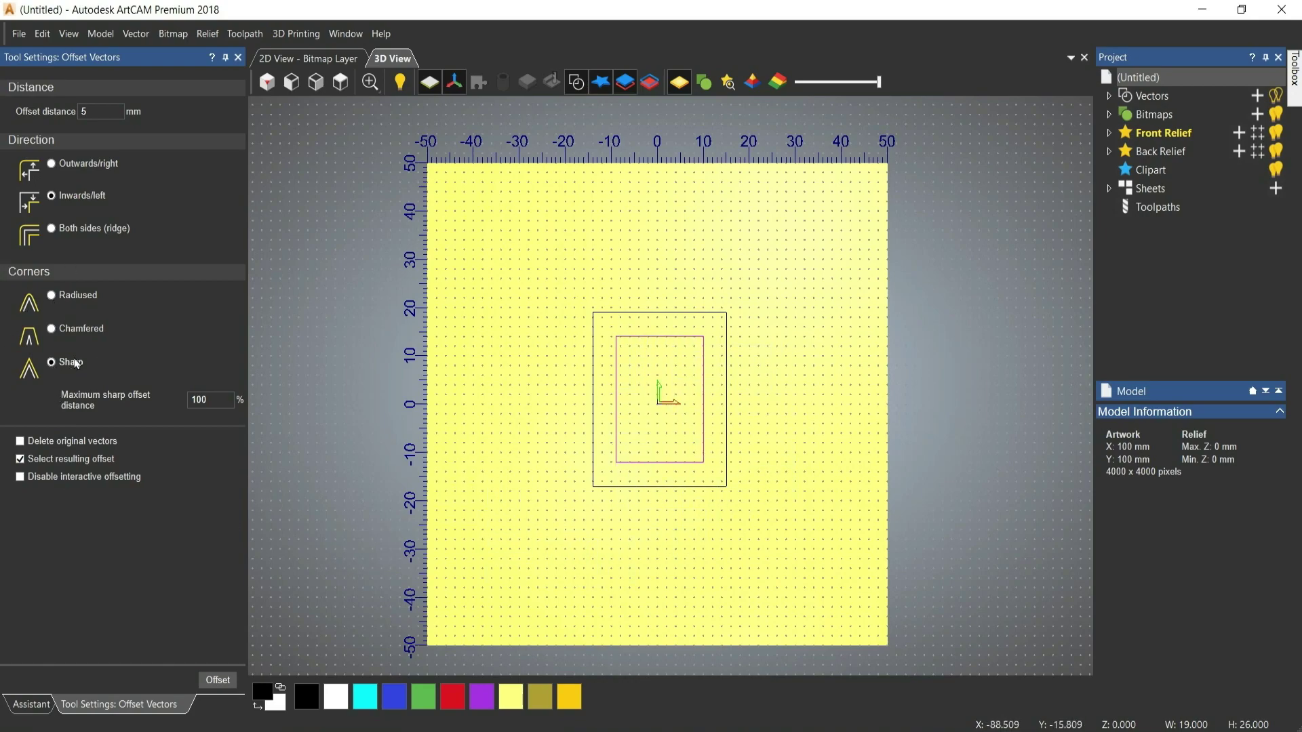
pyautogui.click(305, 196)
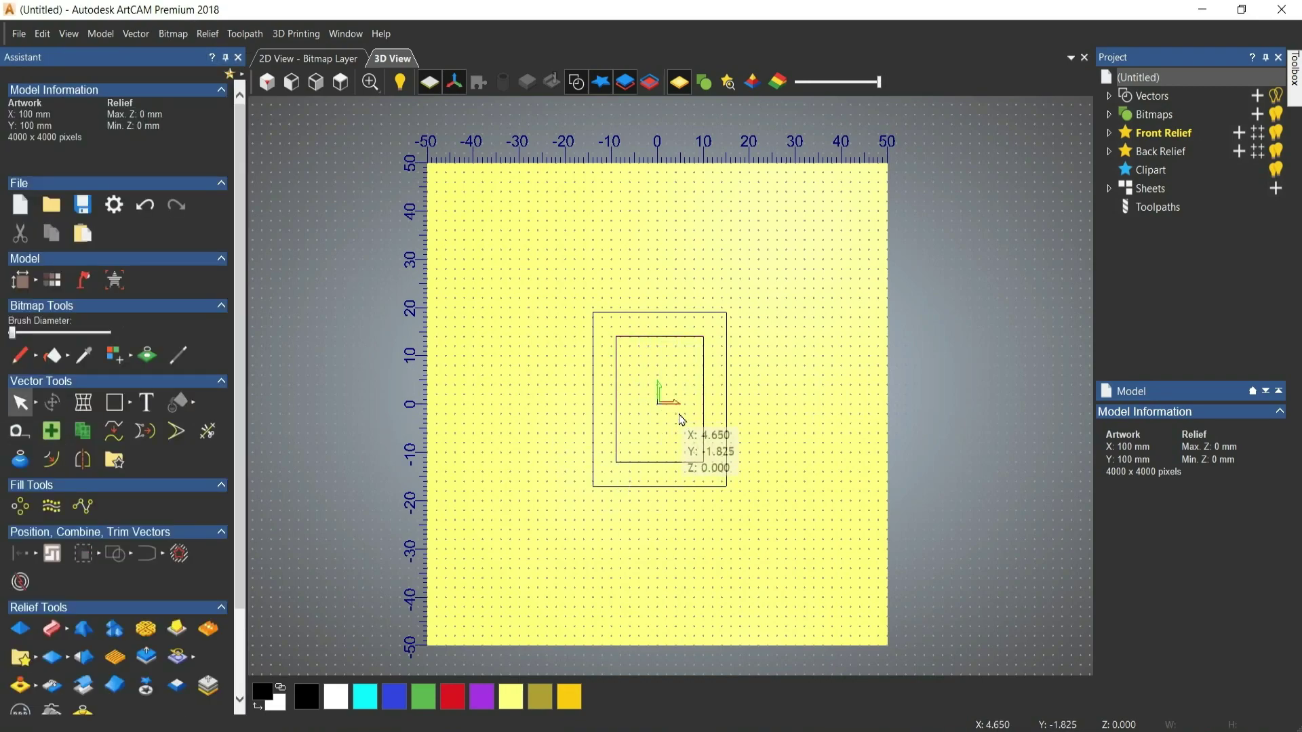
pyautogui.hotkey('ctrl', 'z')
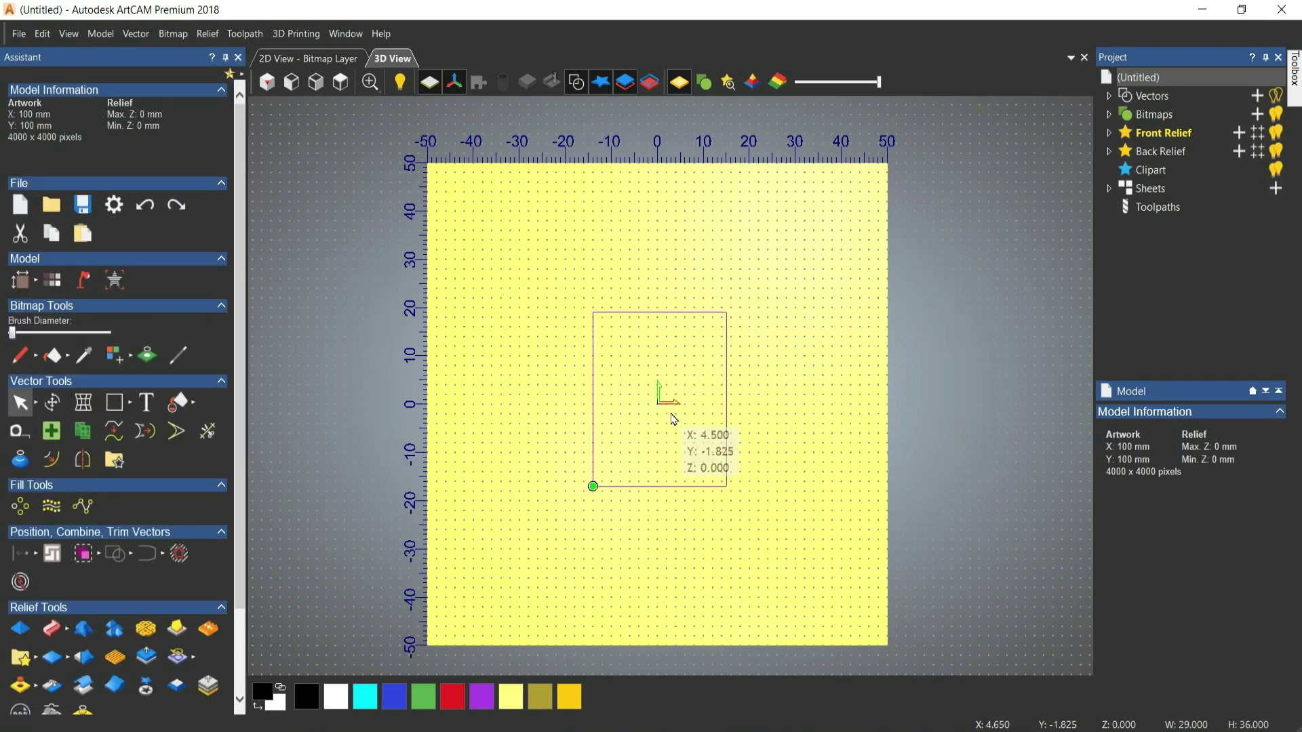
# Try a 5 mm offset of the rectangle on both sides with sharp corners, deleting the original vectors, and undo it
pyautogui.click(58, 465)
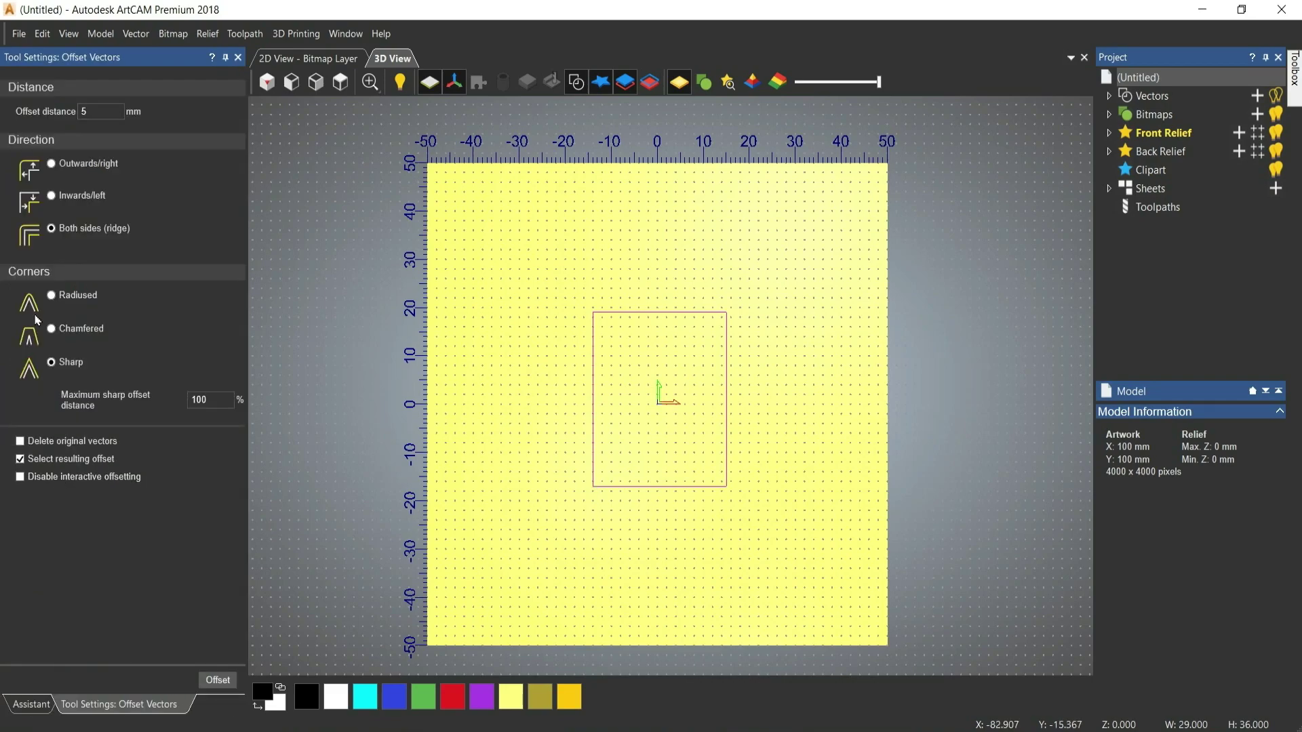
pyautogui.click(217, 681)
pyautogui.click(218, 680)
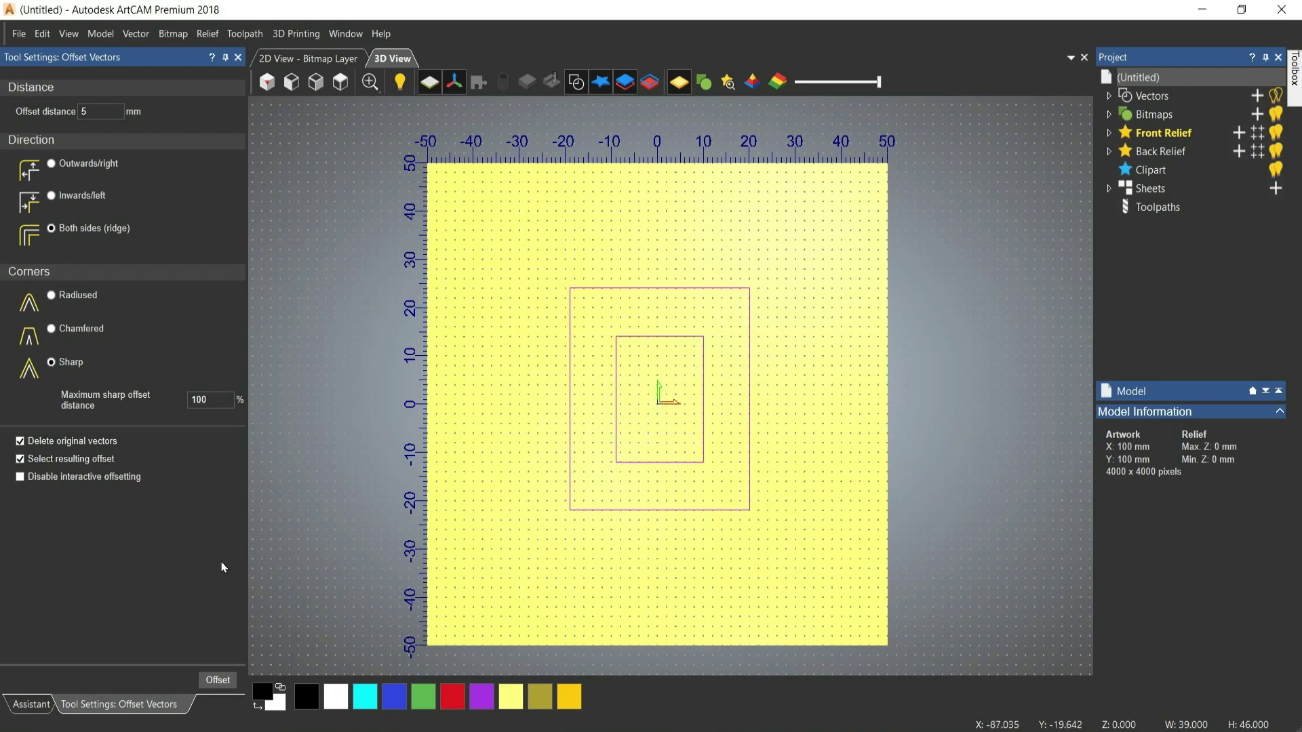
pyautogui.hotkey('ctrl', 'z')
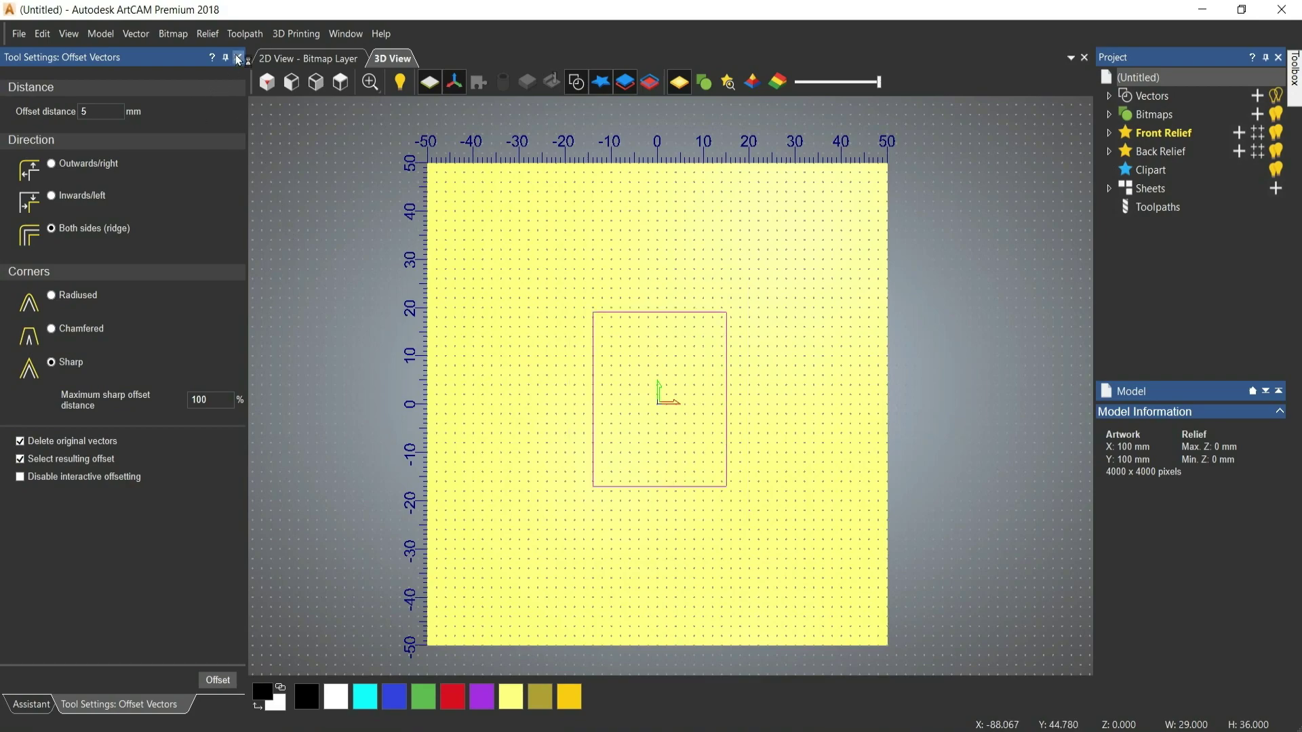
pyautogui.click(238, 58)
# Delete the rectangle from the model
pyautogui.moveTo(500, 228); pyautogui.dragTo(722, 540)
pyautogui.moveTo(552, 262); pyautogui.dragTo(743, 515)
pyautogui.press('Delete')
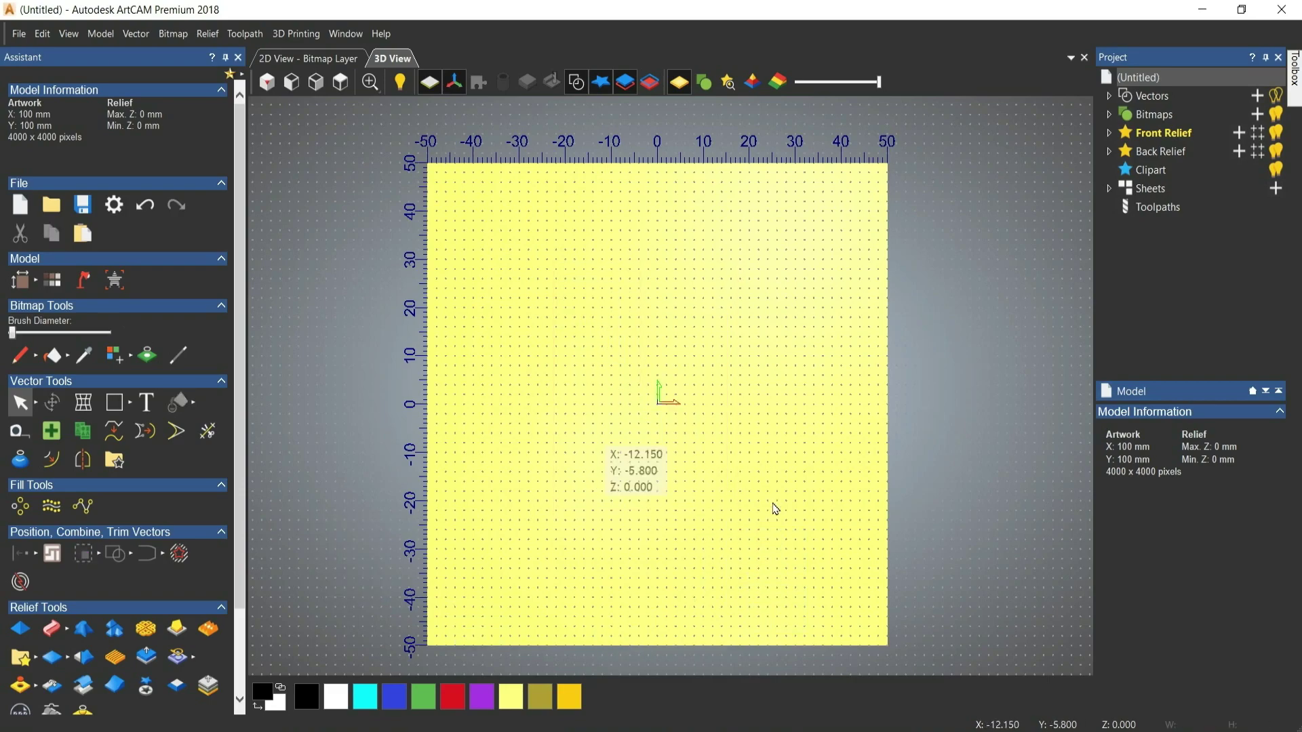
# Create a circle centred at X -29, Y -11 mm with a radius of about 14.3 mm
pyautogui.press('c')
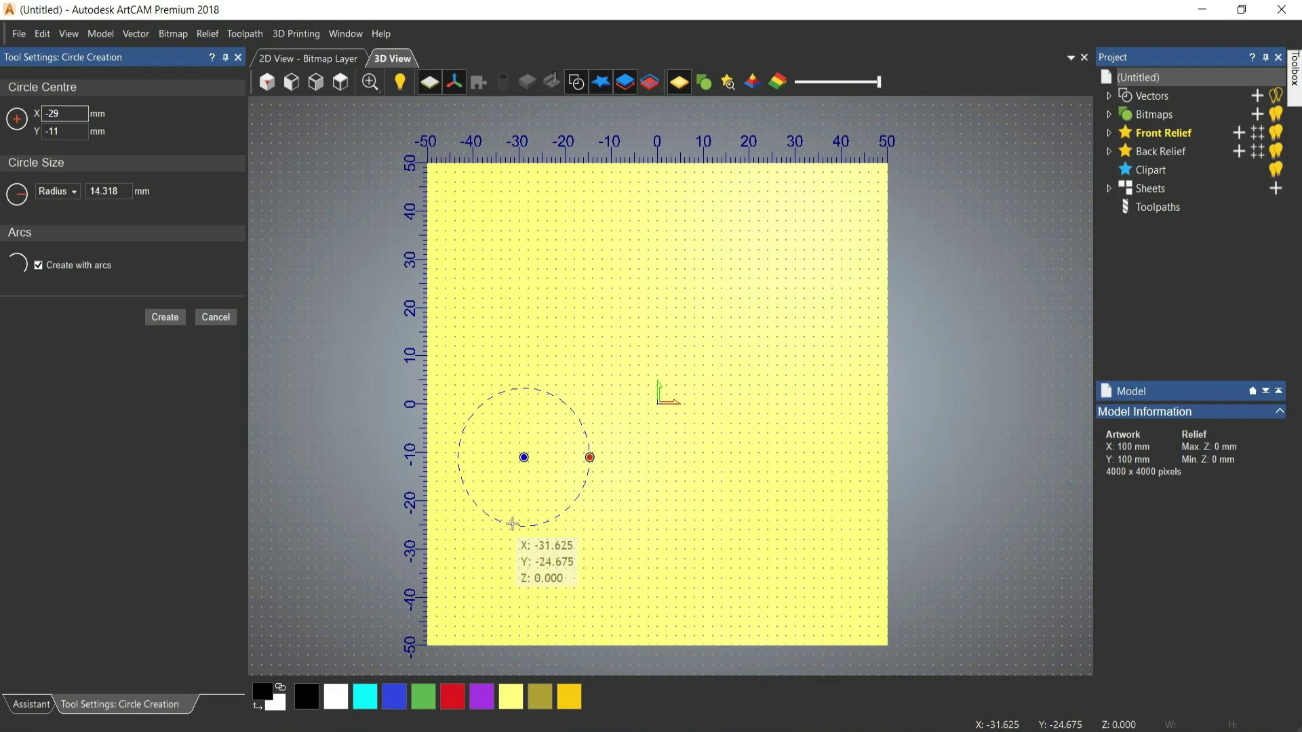
pyautogui.click(164, 317)
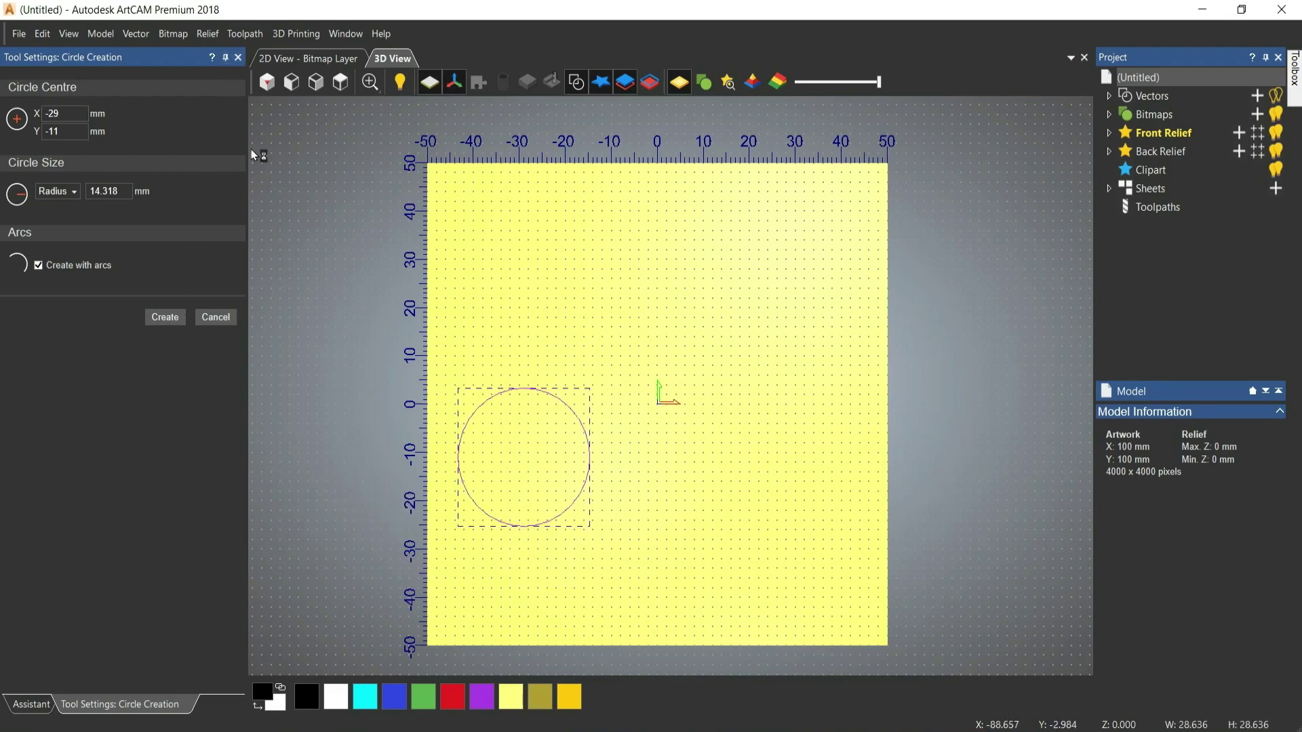
pyautogui.press('Escape')
pyautogui.press('Escape')
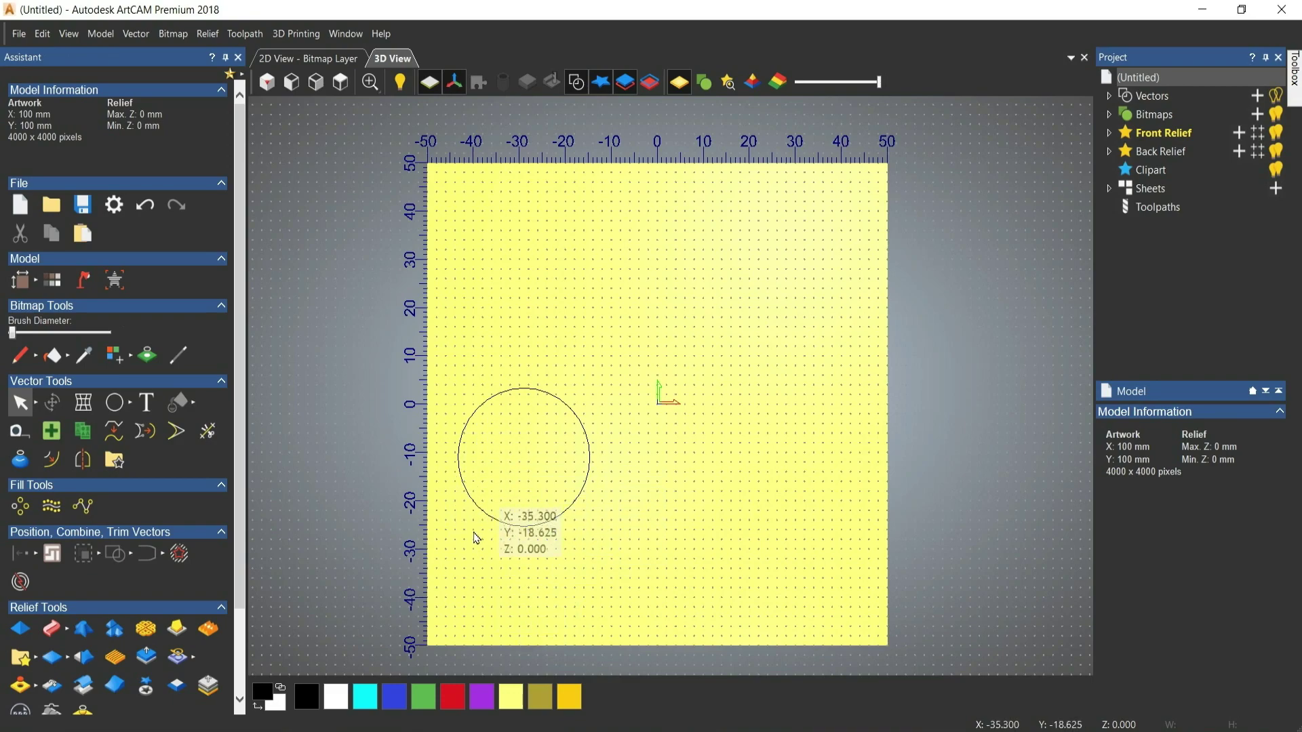
# Try mirroring a copy of the circle vertically about its top edge, and undo it
pyautogui.click(82, 459)
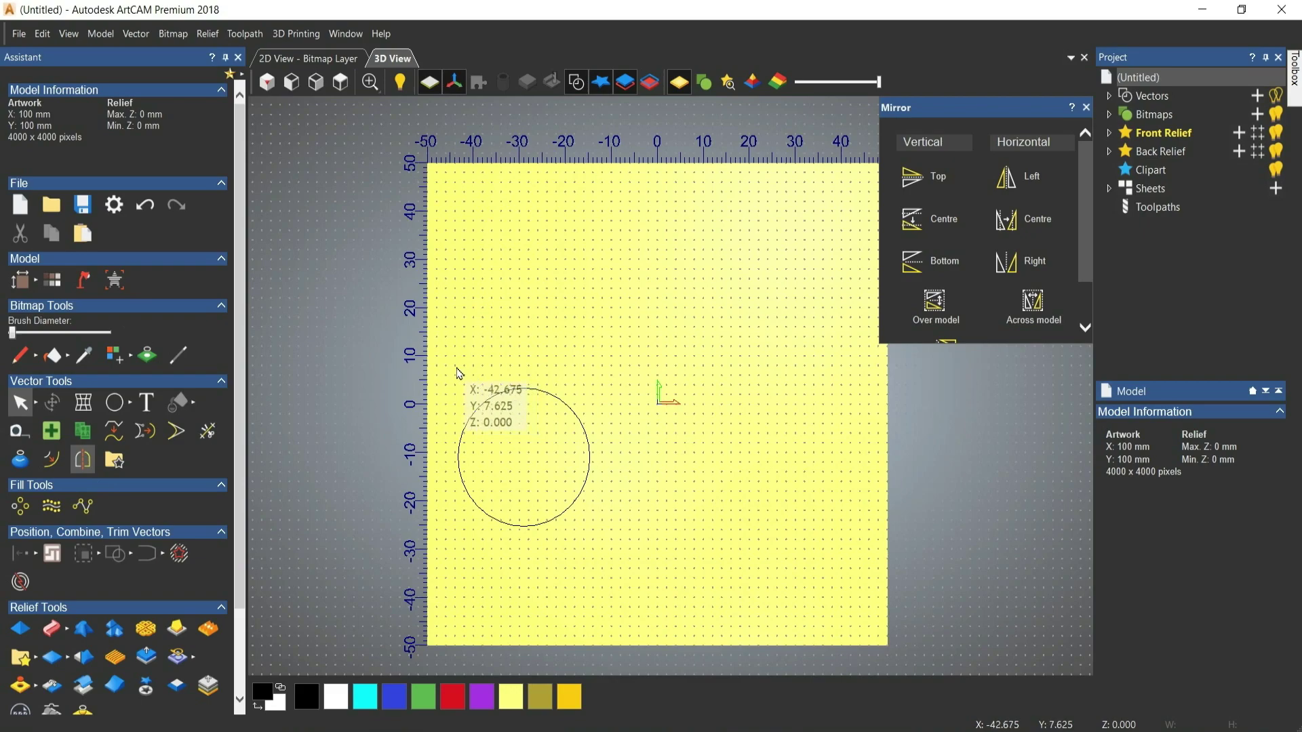
pyautogui.moveTo(458, 374); pyautogui.dragTo(610, 582)
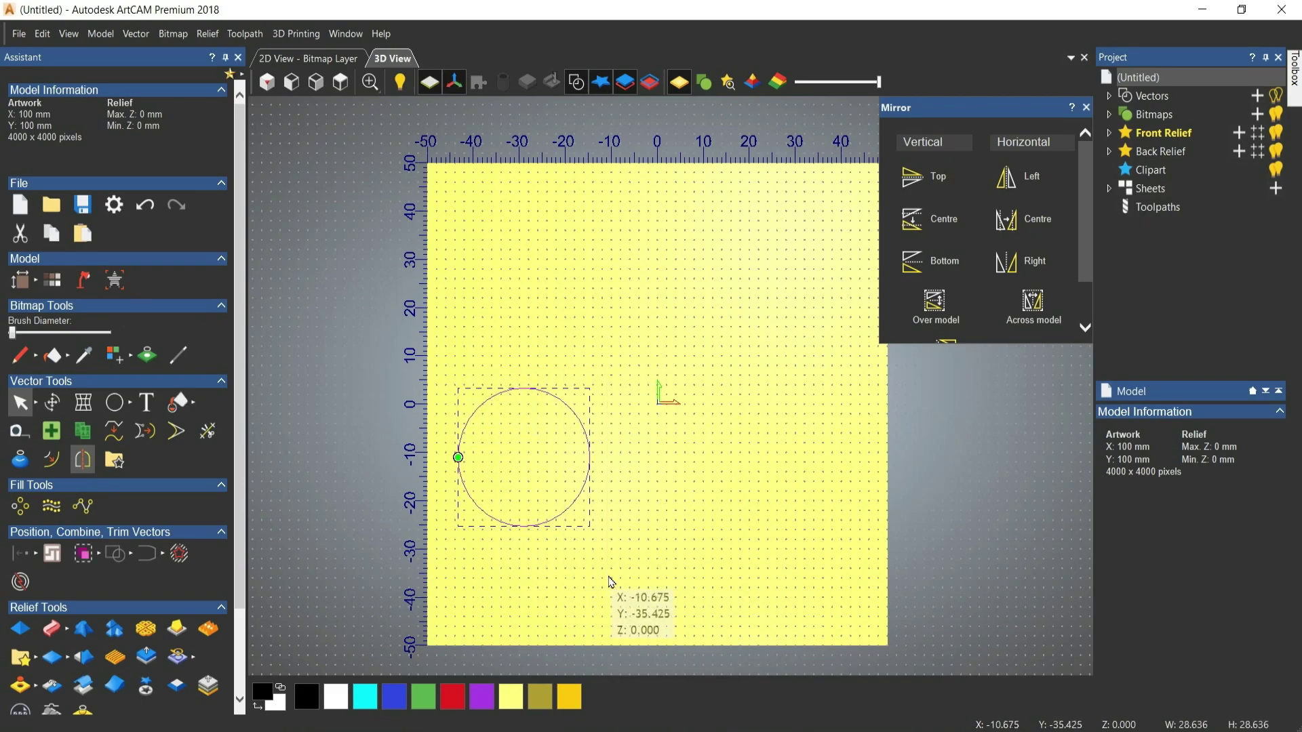
pyautogui.click(924, 178)
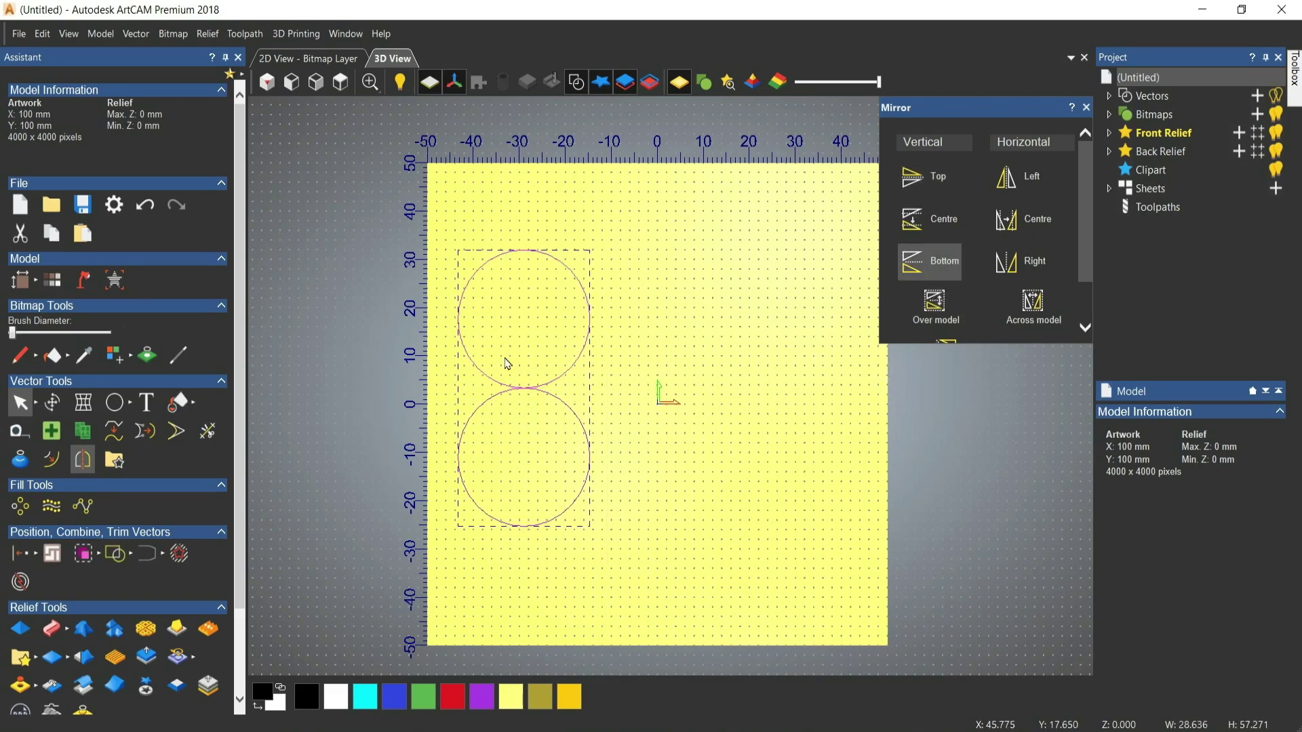
pyautogui.hotkey('ctrl', 'z')
# Try mirroring a copy of the circle about its left edge and another about its bottom edge, undoing each
pyautogui.moveTo(448, 347); pyautogui.dragTo(601, 571)
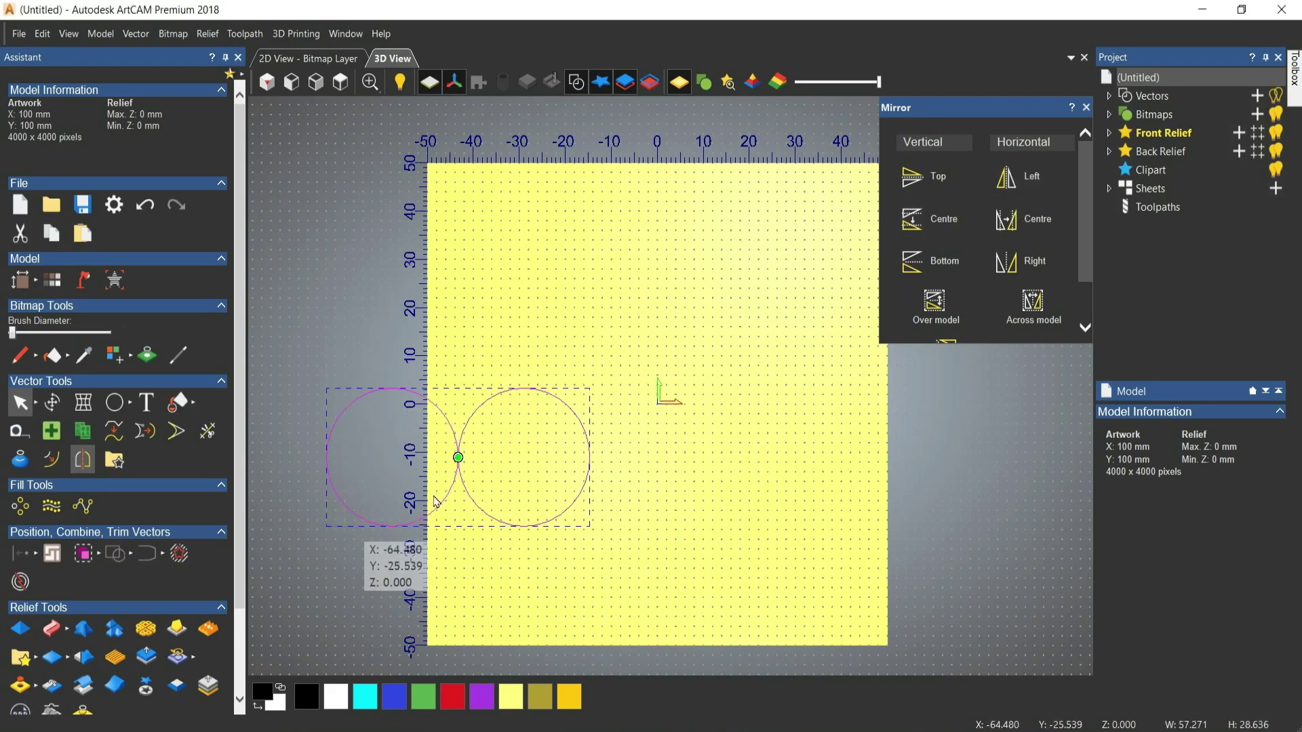
pyautogui.hotkey('ctrl', 'z')
pyautogui.moveTo(452, 365); pyautogui.dragTo(619, 582)
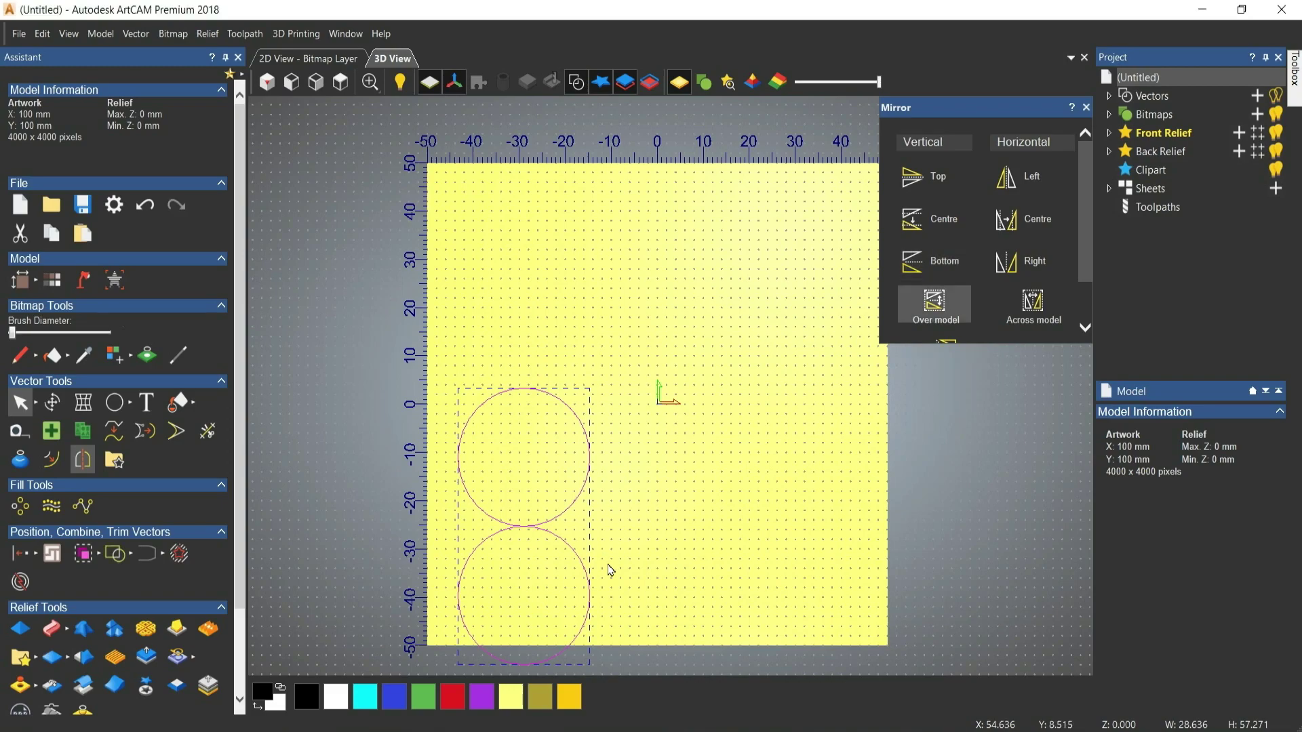
pyautogui.hotkey('ctrl', 'z')
# Try mirroring a copy of the circle horizontally about its right edge, and undo it
pyautogui.moveTo(445, 360); pyautogui.dragTo(622, 567)
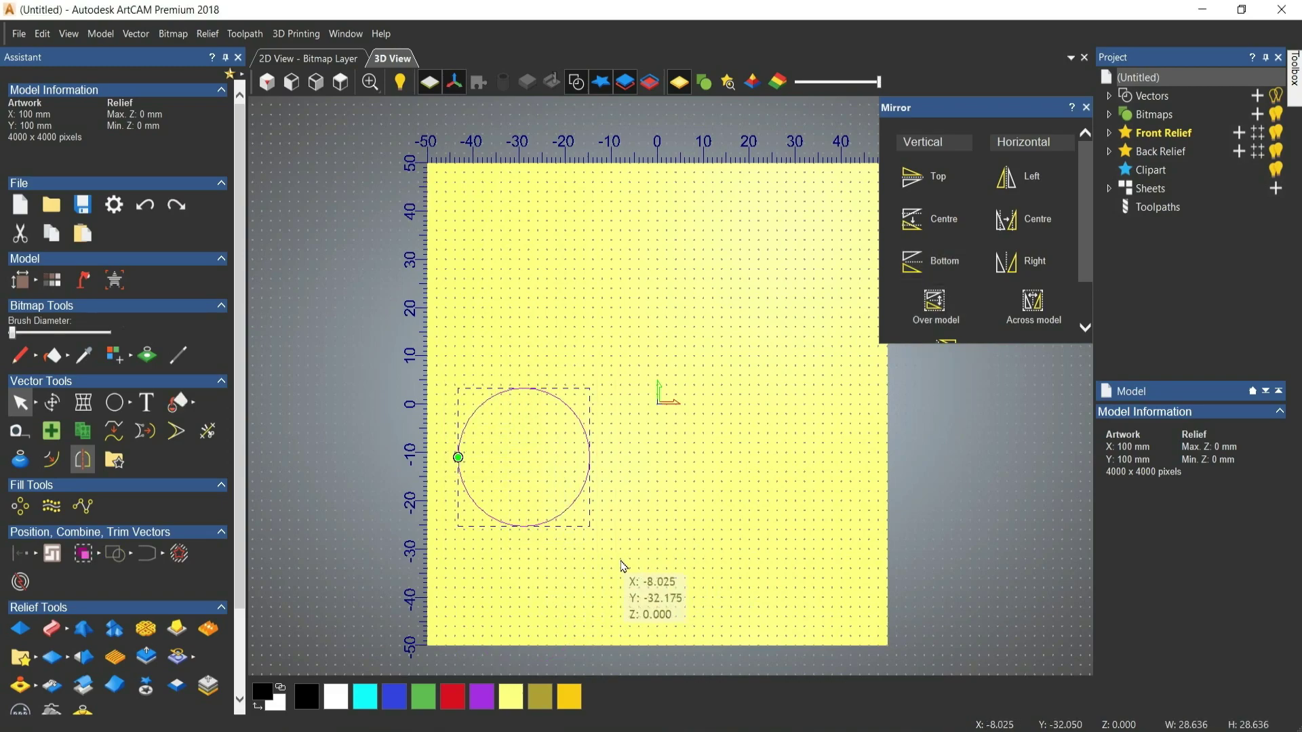
pyautogui.click(1012, 267)
pyautogui.hotkey('ctrl', 'z')
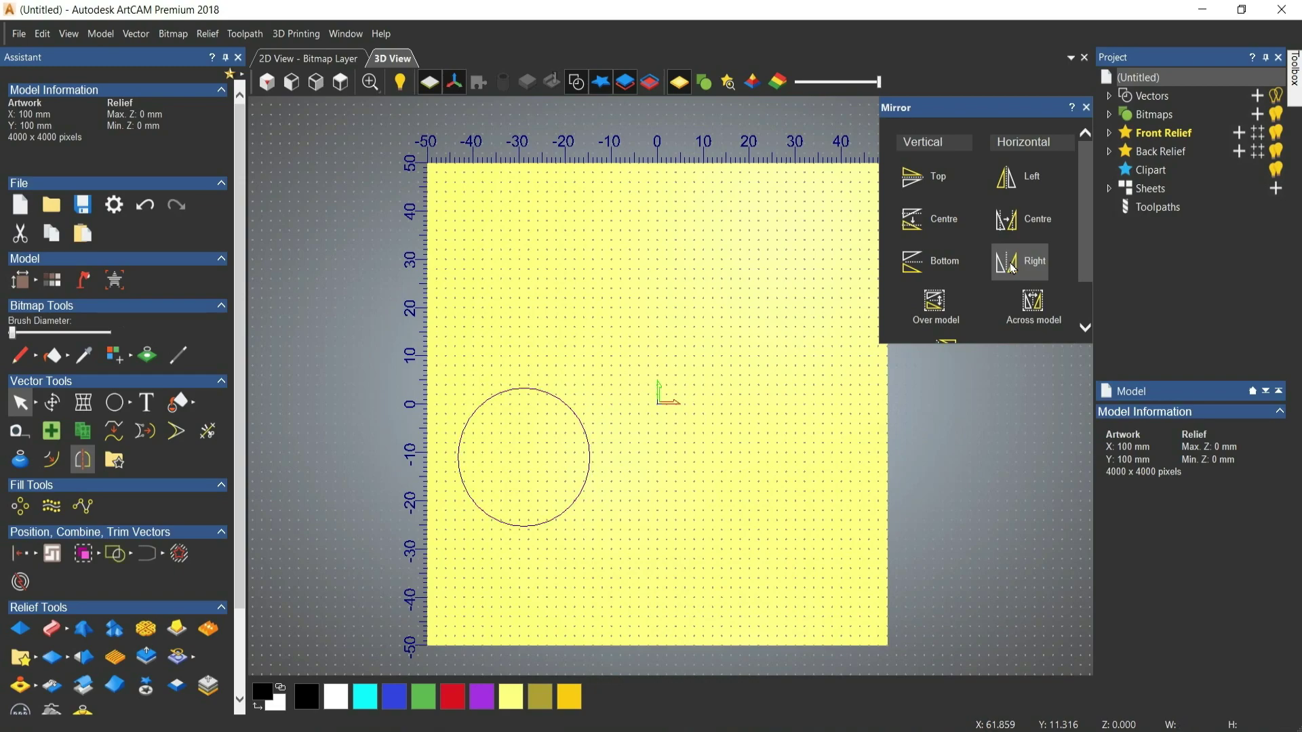
# Try mirroring a copy of the circle vertically over the model, and undo it
pyautogui.moveTo(449, 369); pyautogui.dragTo(684, 577)
pyautogui.click(935, 303)
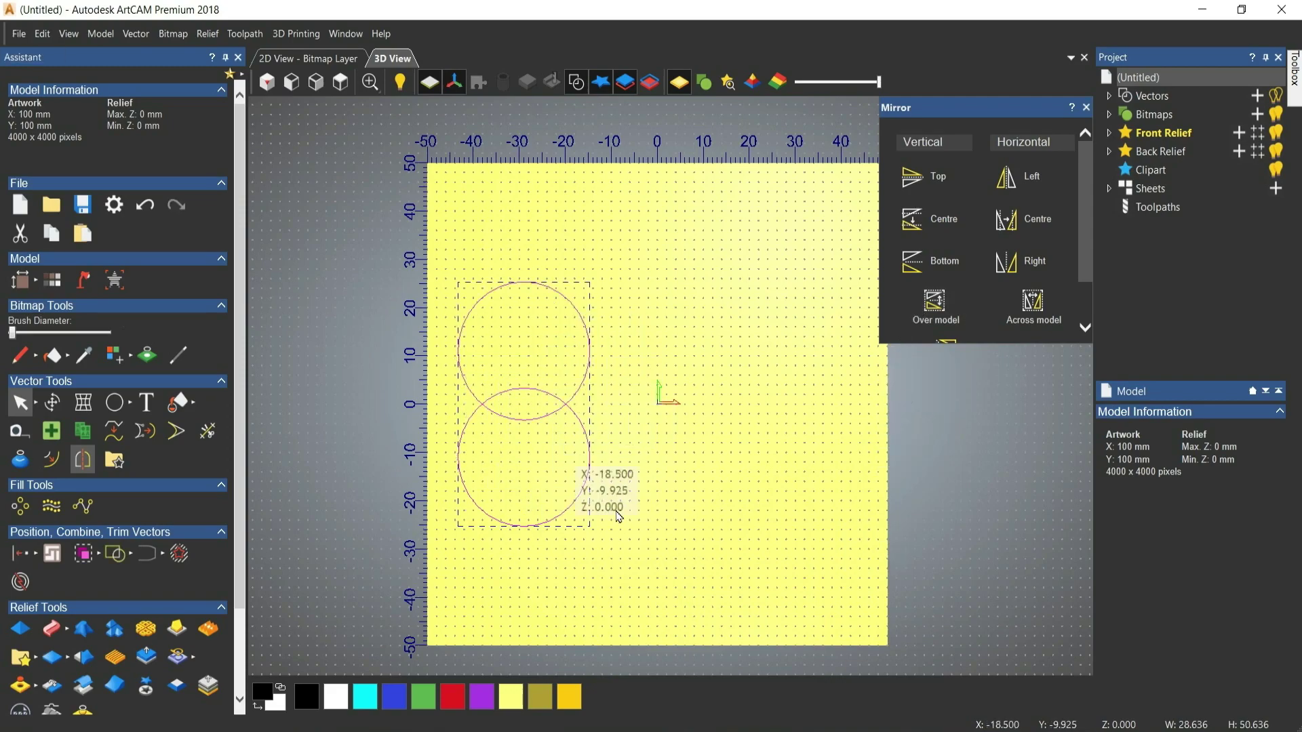
pyautogui.hotkey('ctrl', 'z')
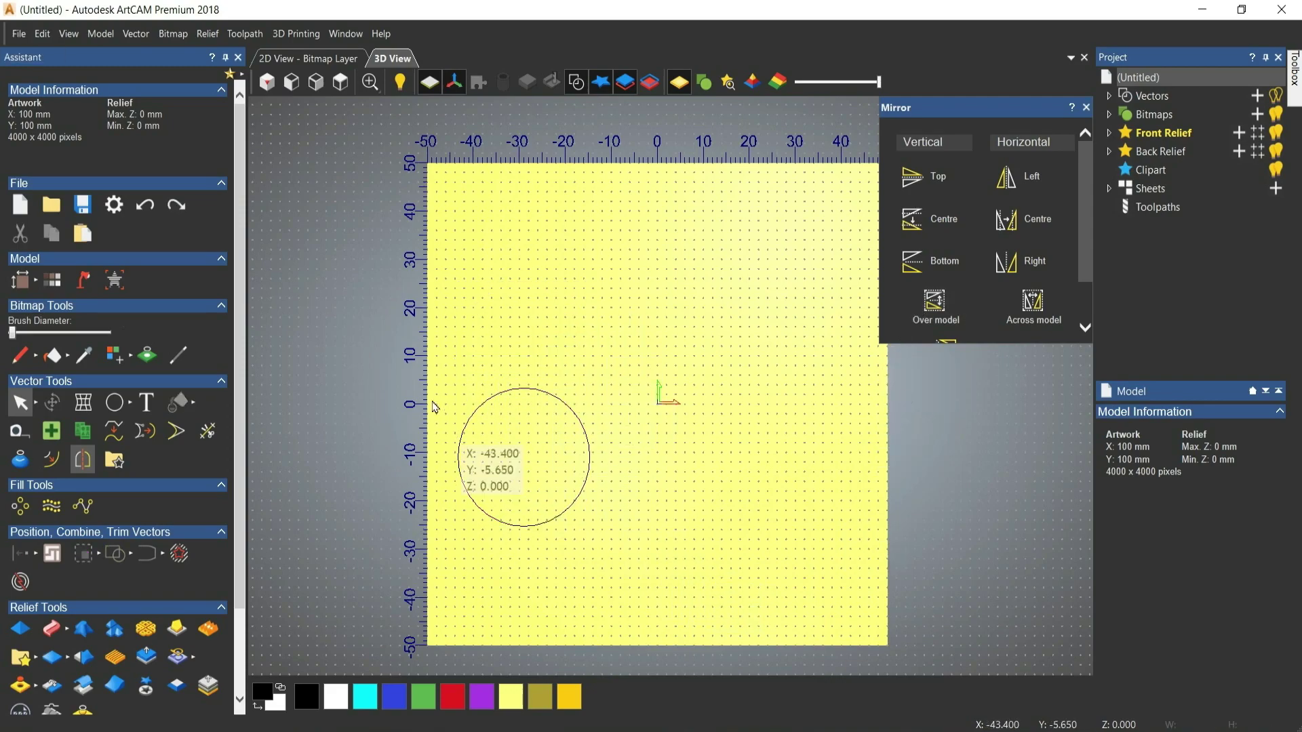
# Try mirroring a copy of the circle horizontally across the model, and undo it
pyautogui.moveTo(439, 356); pyautogui.dragTo(619, 570)
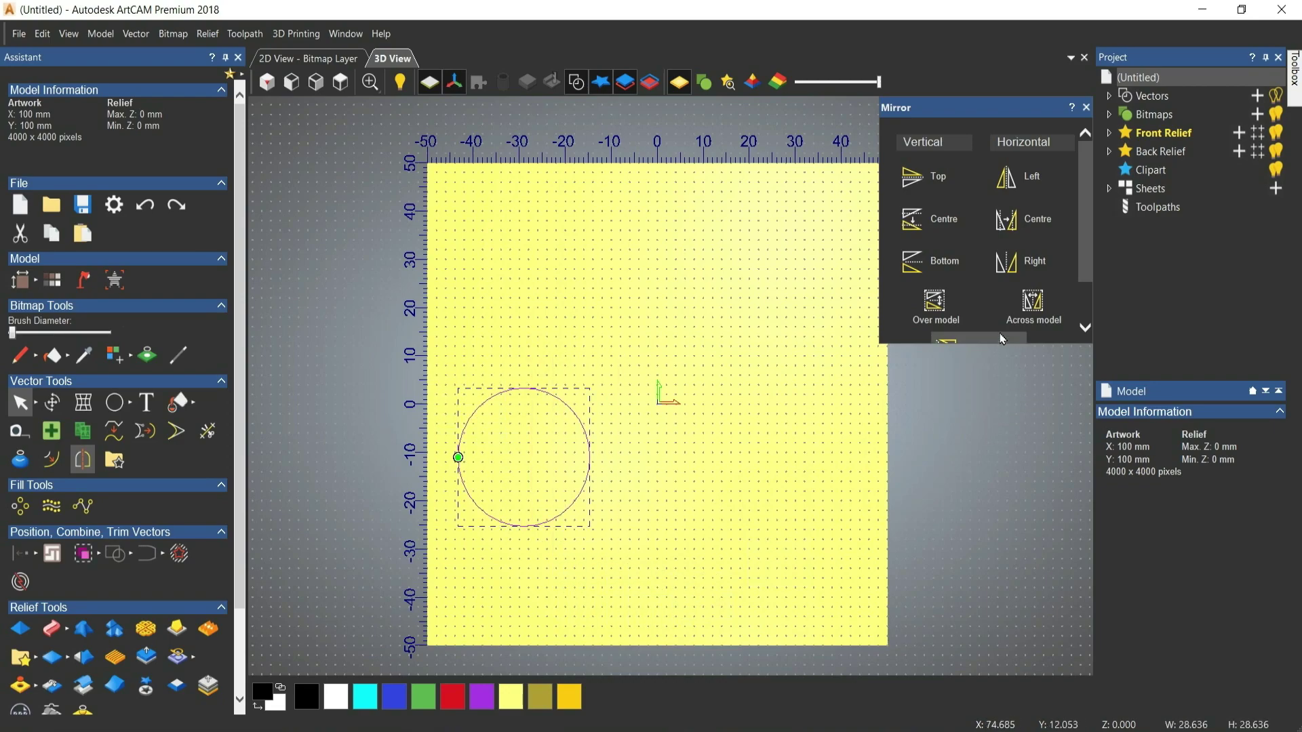
pyautogui.click(1018, 318)
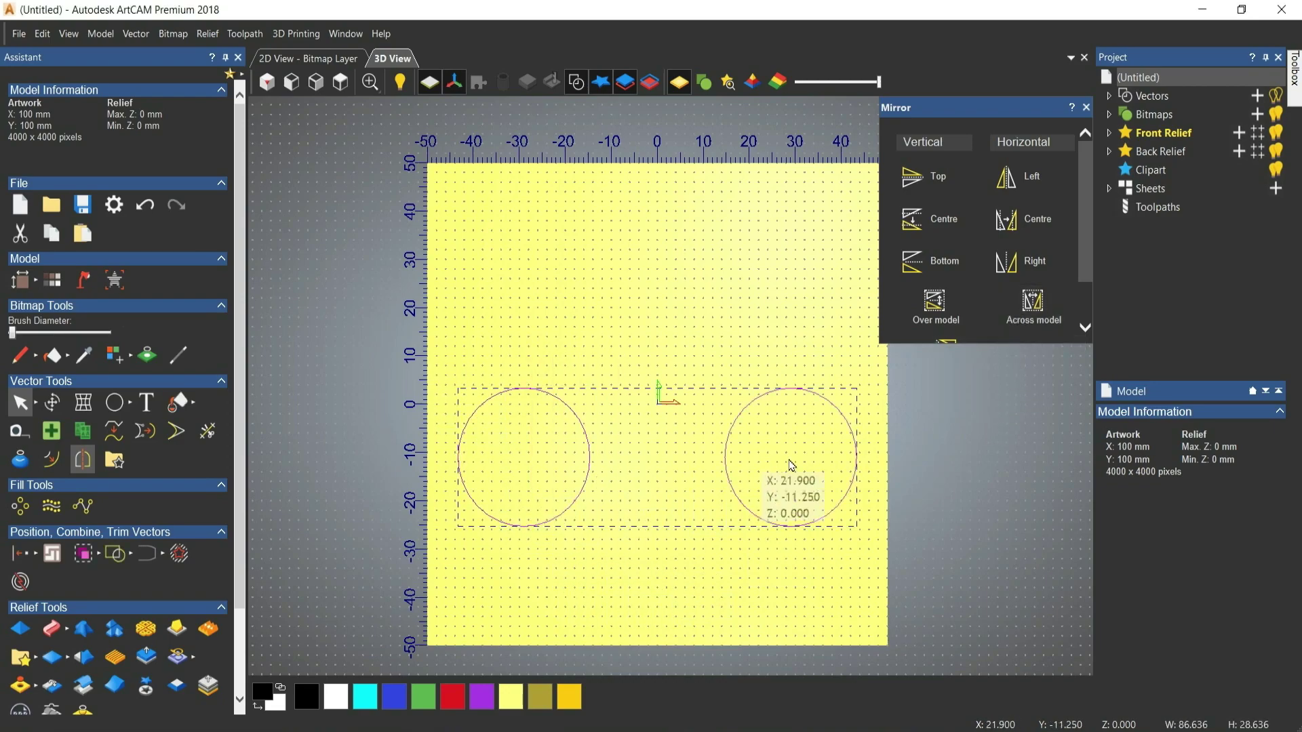
pyautogui.scroll(-2, 947, 272)
pyautogui.hotkey('ctrl', 'z')
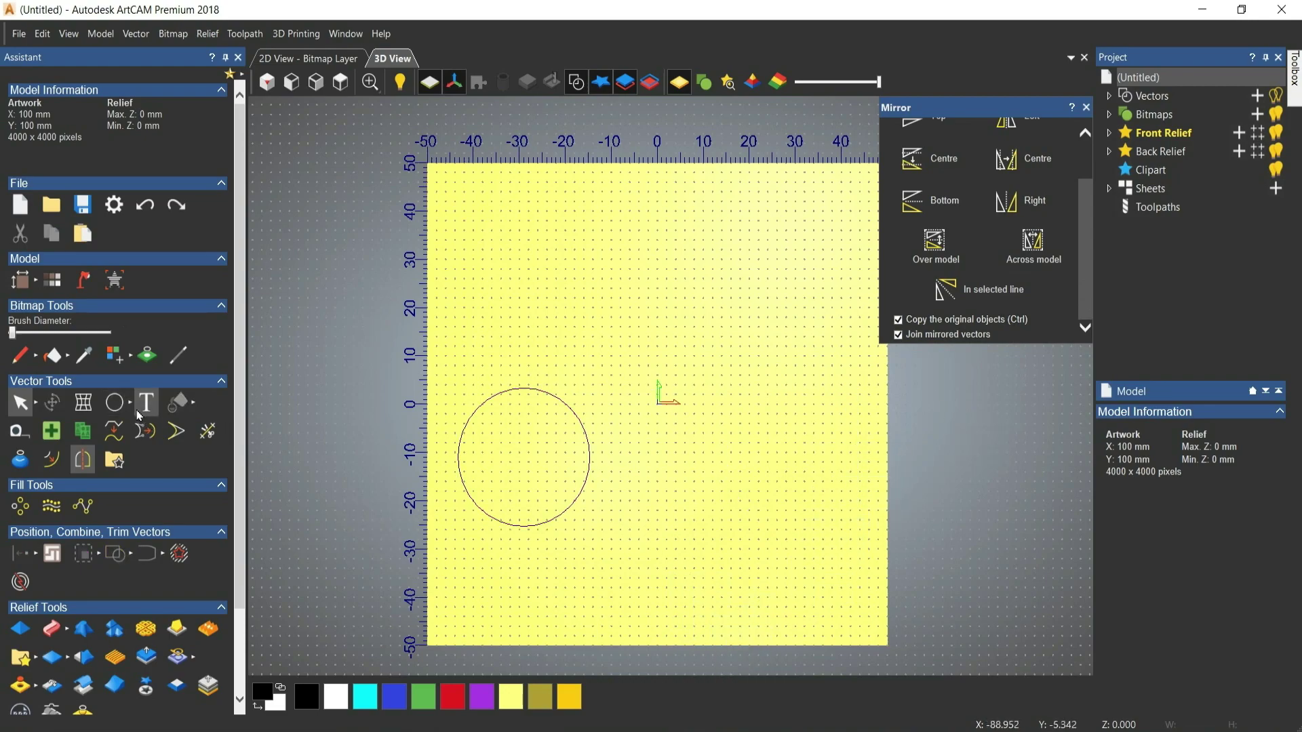
# Draw a nearly vertical polyline about 70 mm long downward from X 3, Y 25 mm, and select it as the mirror line
pyautogui.click(132, 410)
pyautogui.click(197, 403)
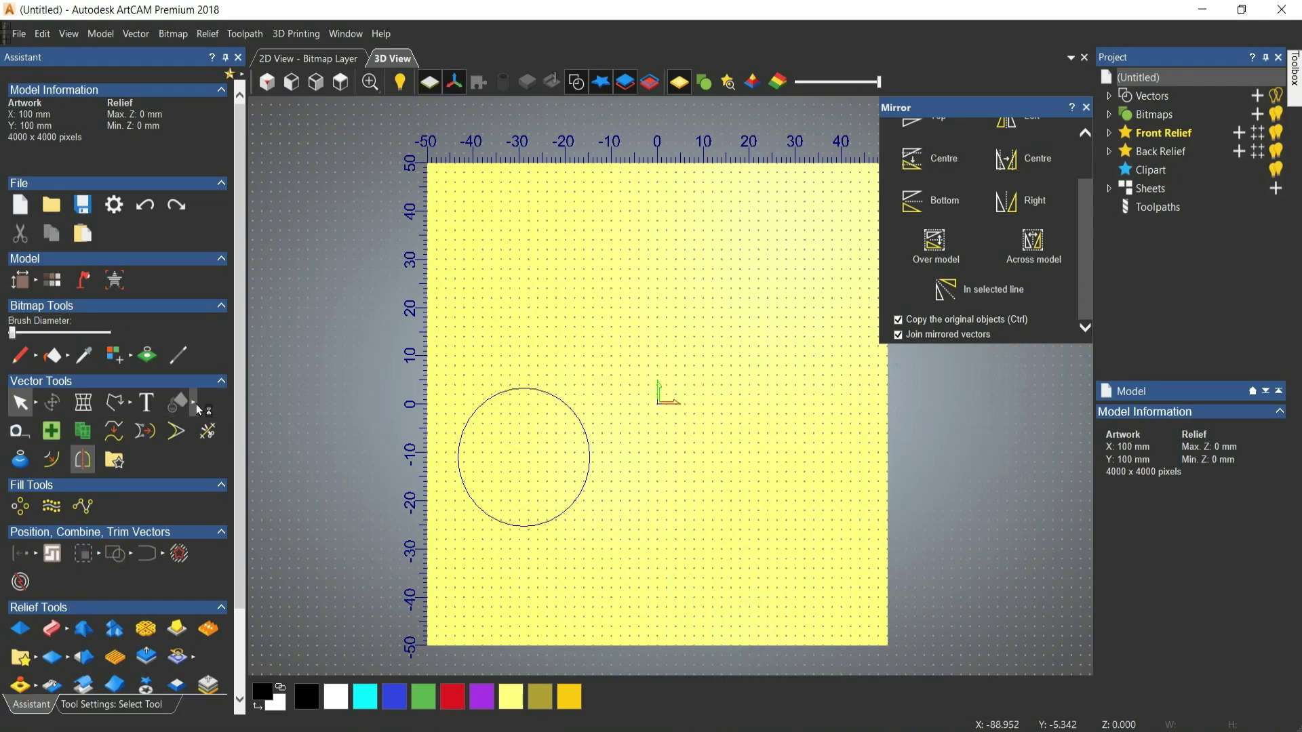
pyautogui.click(670, 285)
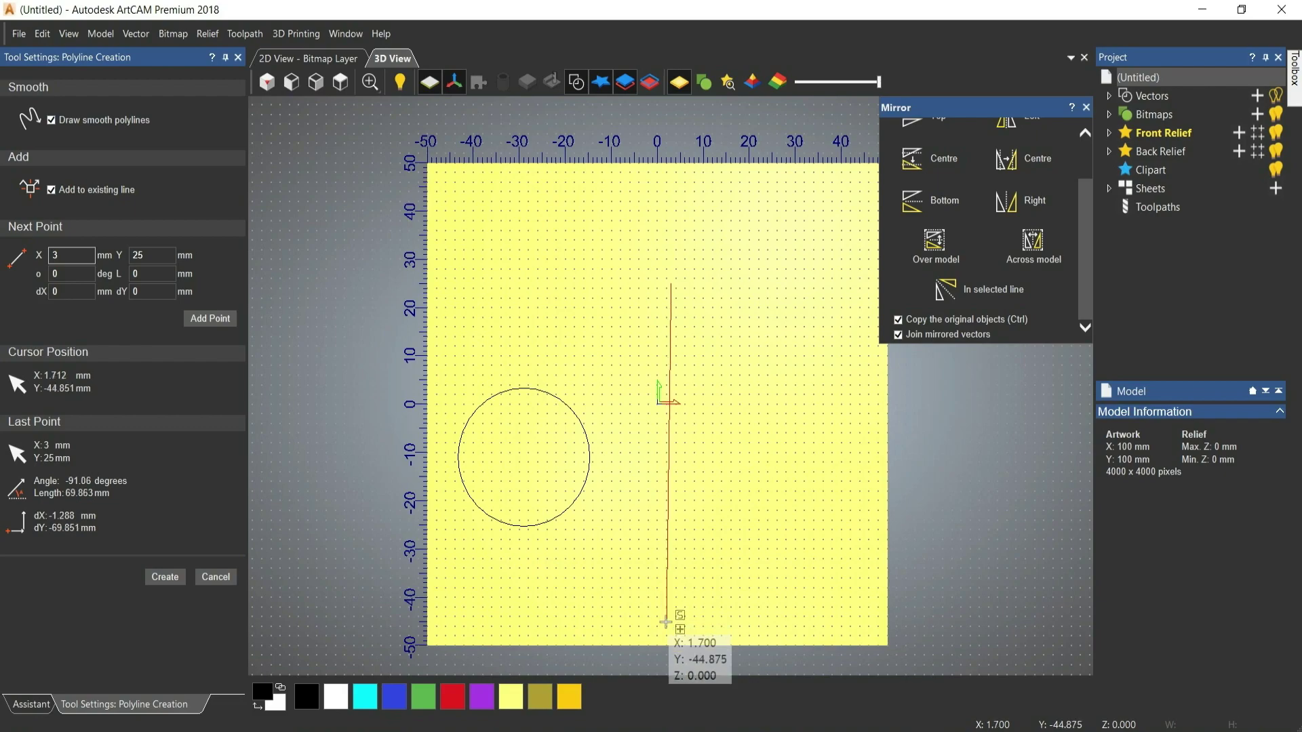
pyautogui.click(161, 577)
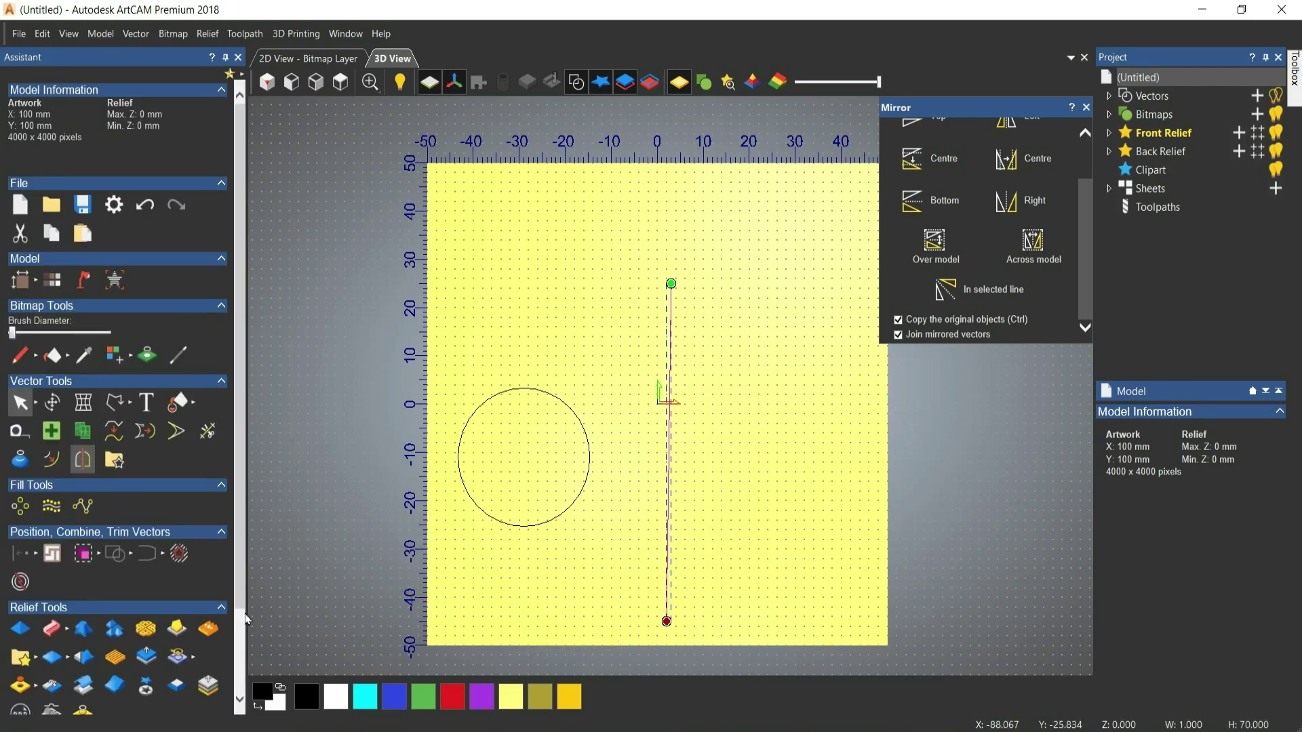
pyautogui.click(569, 595)
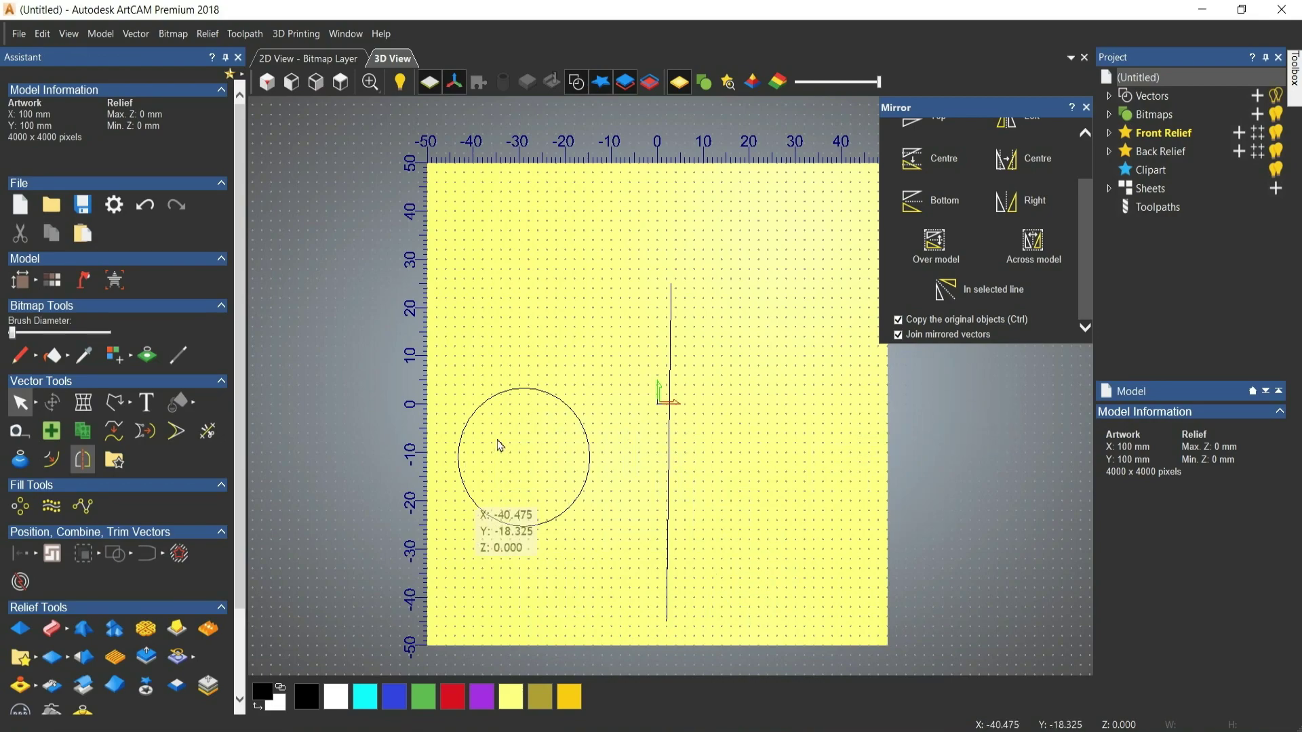
pyautogui.click(669, 454)
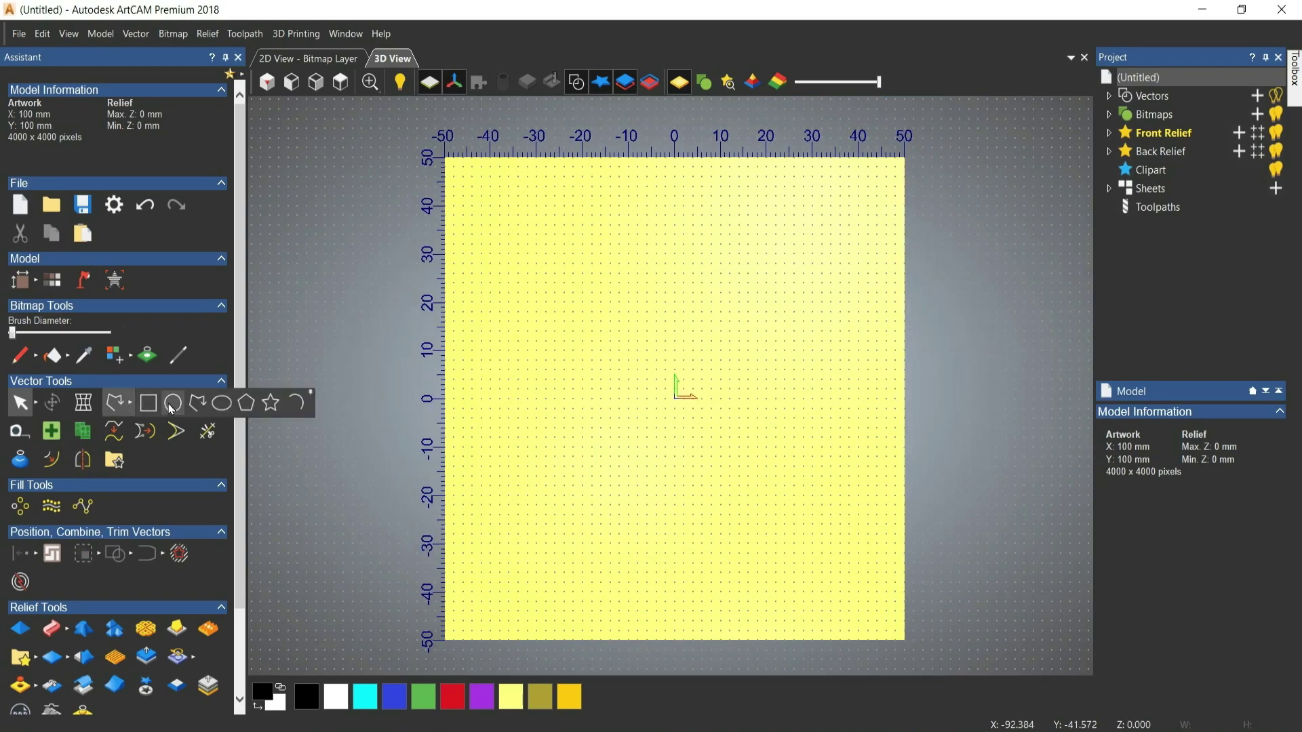
# Create a circle centred at X -32, Y -27 mm with a radius of about 12.6 mm
pyautogui.click(171, 405)
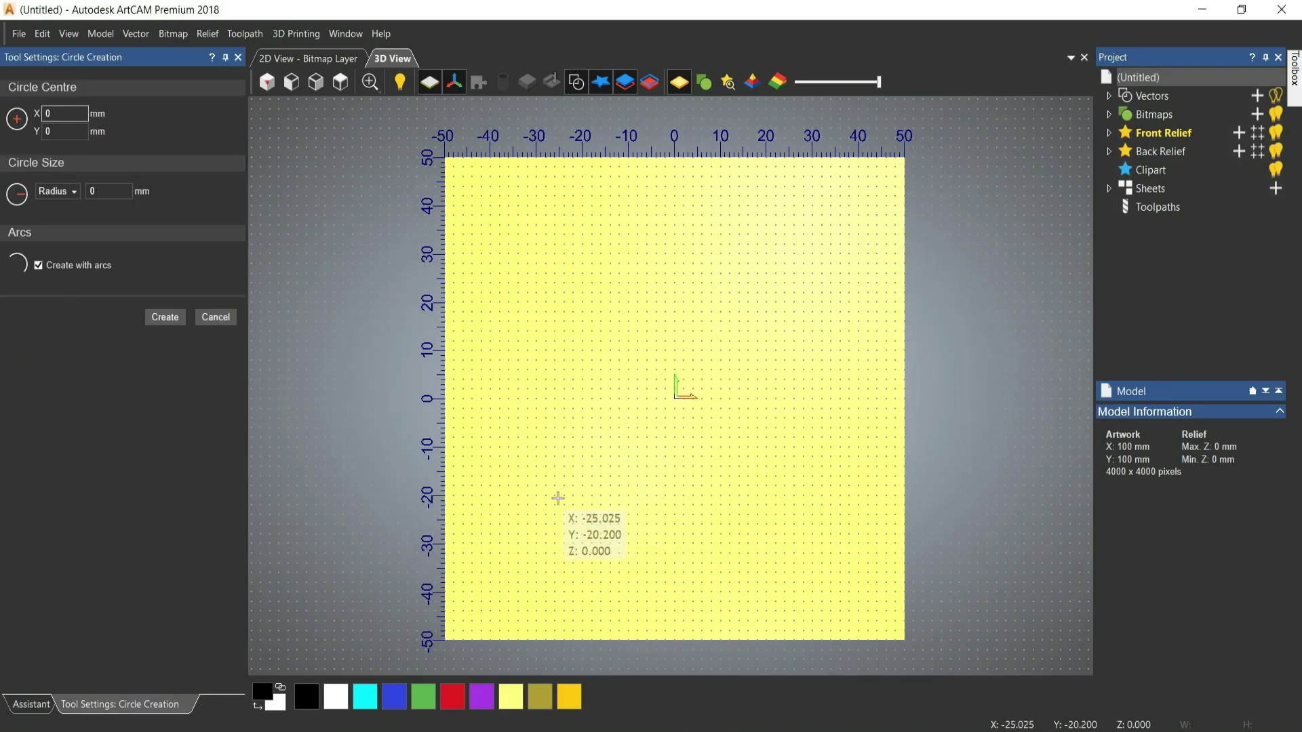
pyautogui.moveTo(528, 529); pyautogui.dragTo(510, 588)
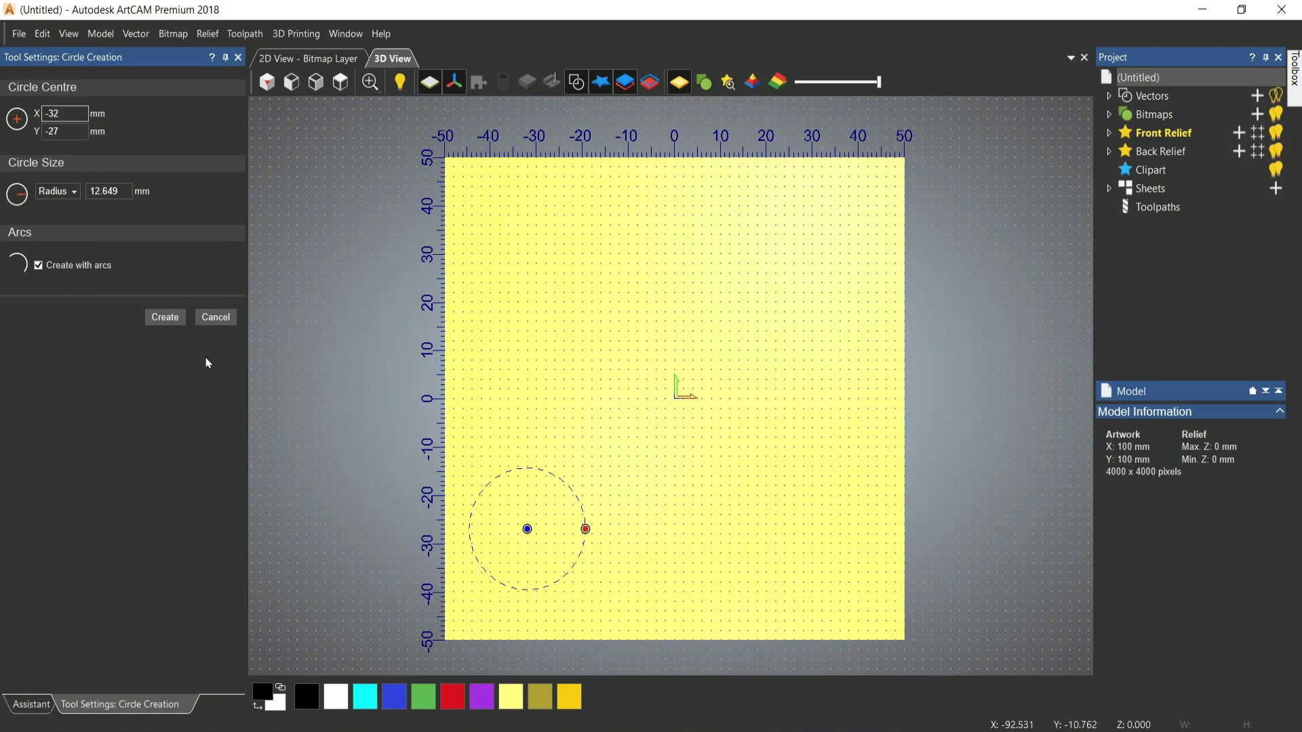
pyautogui.click(166, 318)
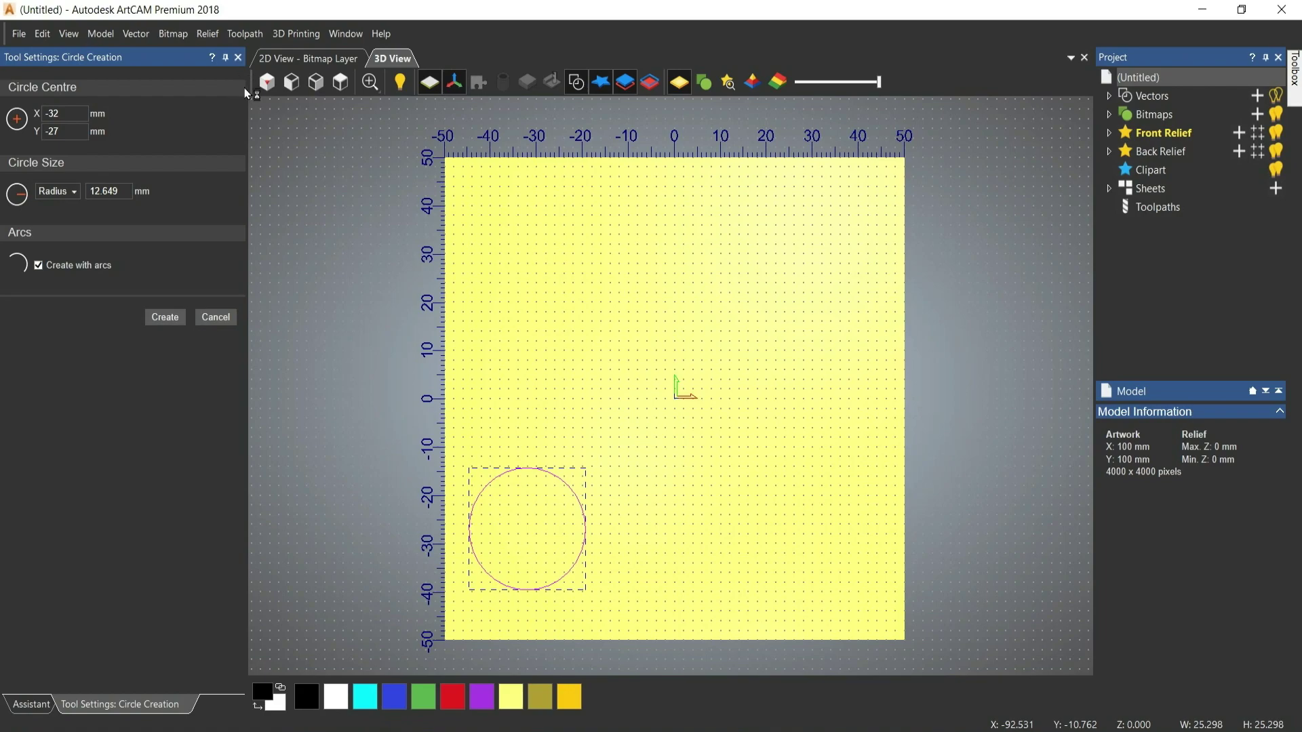
pyautogui.press('Escape')
# Try a block copy of the circle in 4 columns and 3 rows with a 5 mm X gap and 7 mm Y gap, and undo it
pyautogui.click(21, 506)
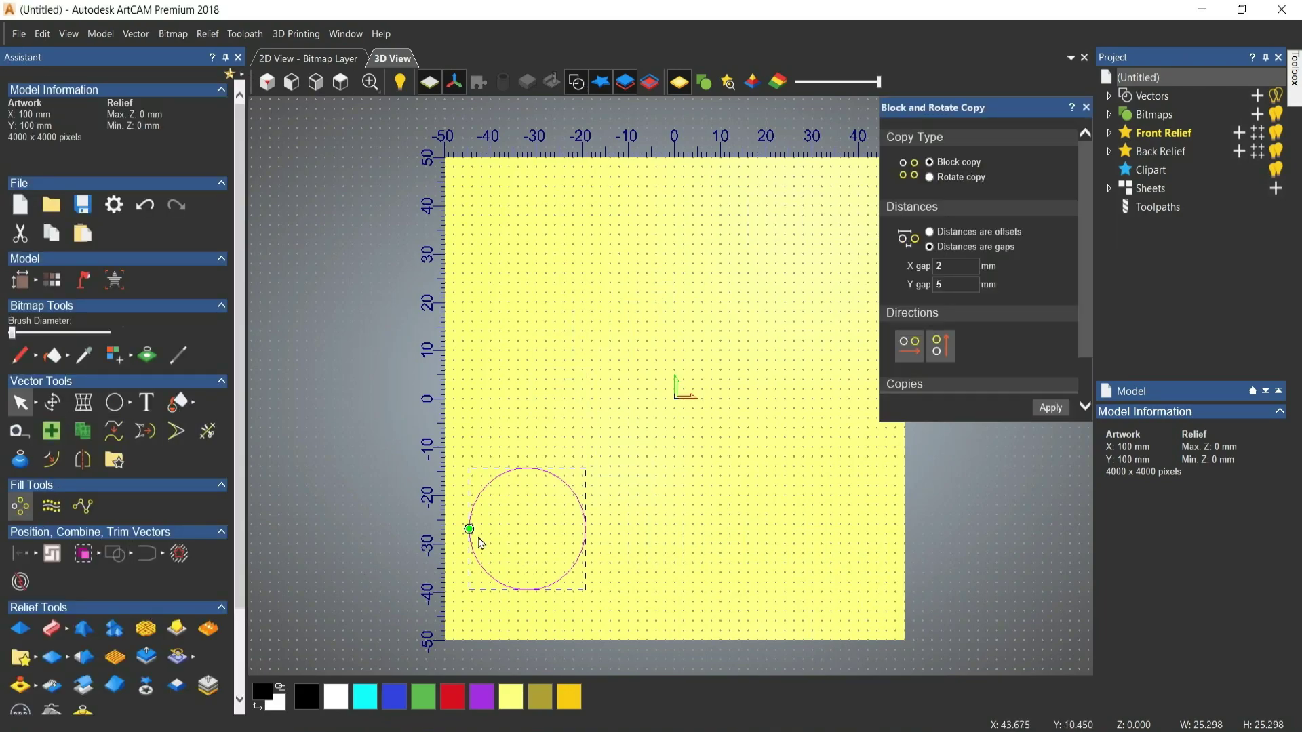
pyautogui.scroll(-2, 999, 256)
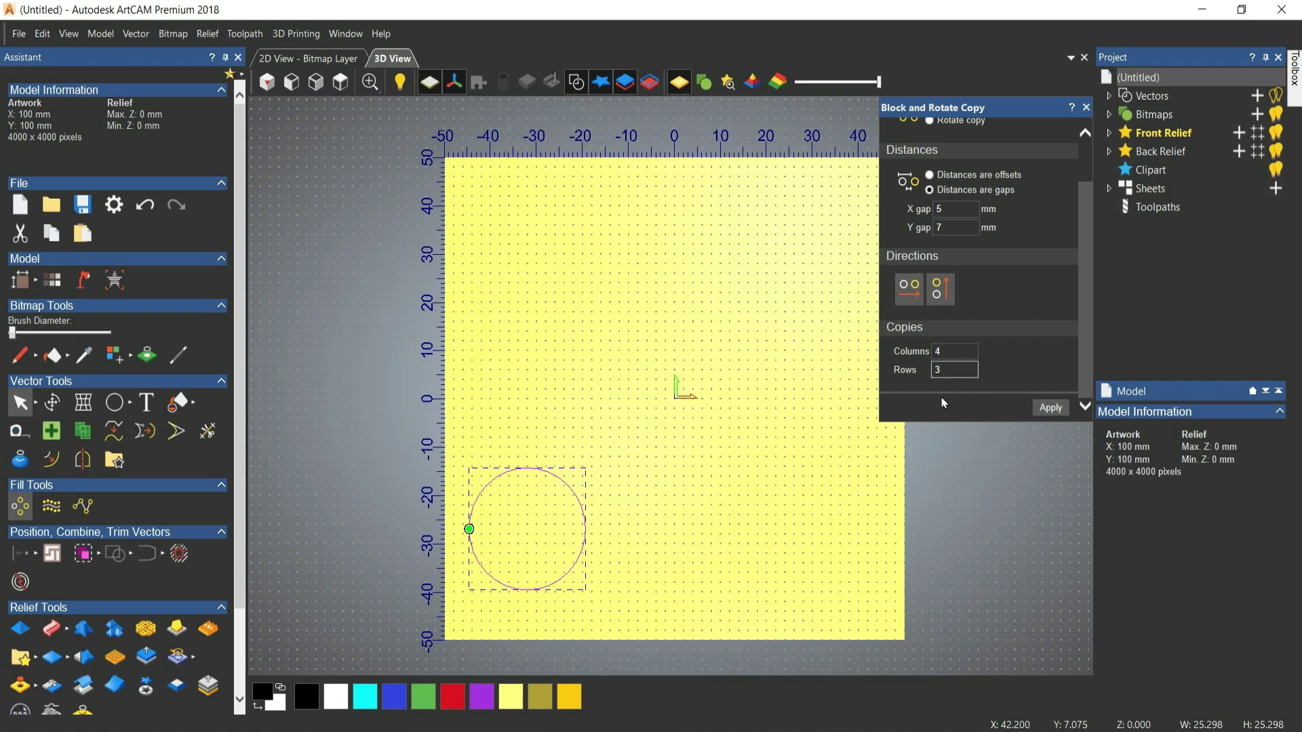
pyautogui.click(1051, 409)
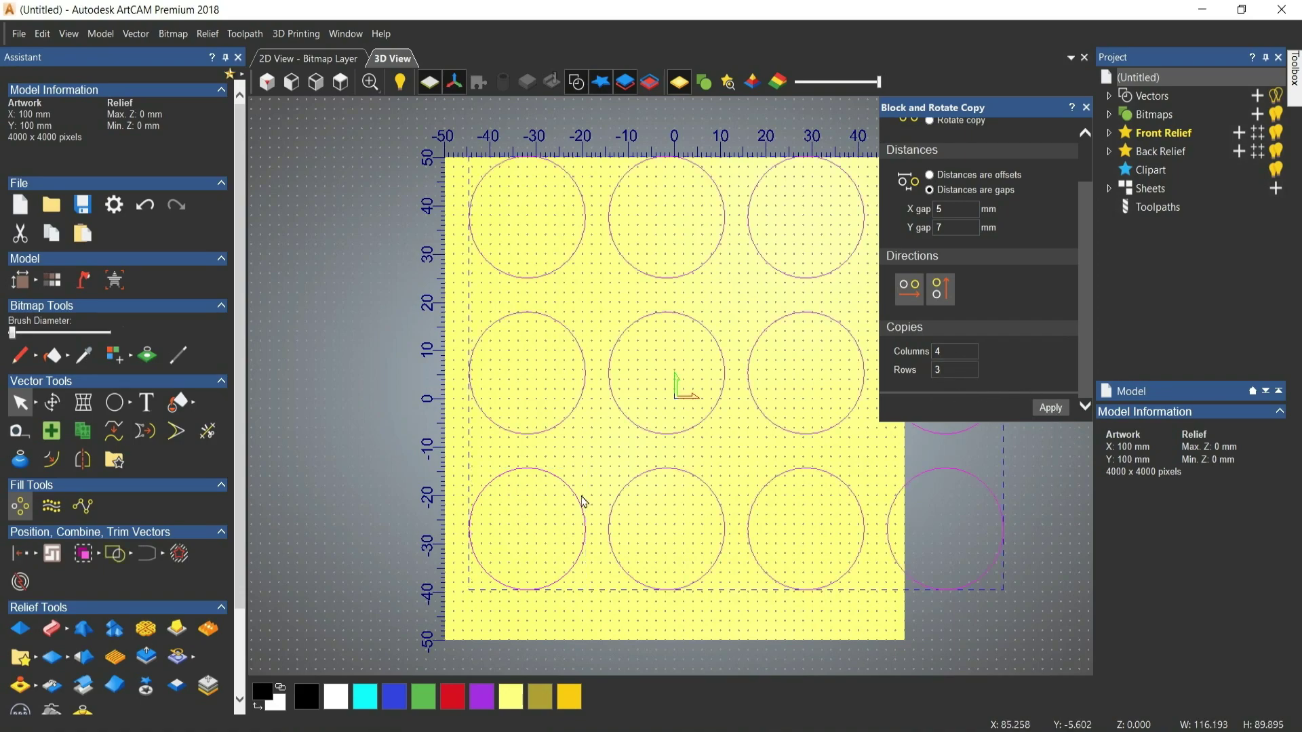
pyautogui.scroll(-2, 584, 502)
pyautogui.scroll(-1, 706, 529)
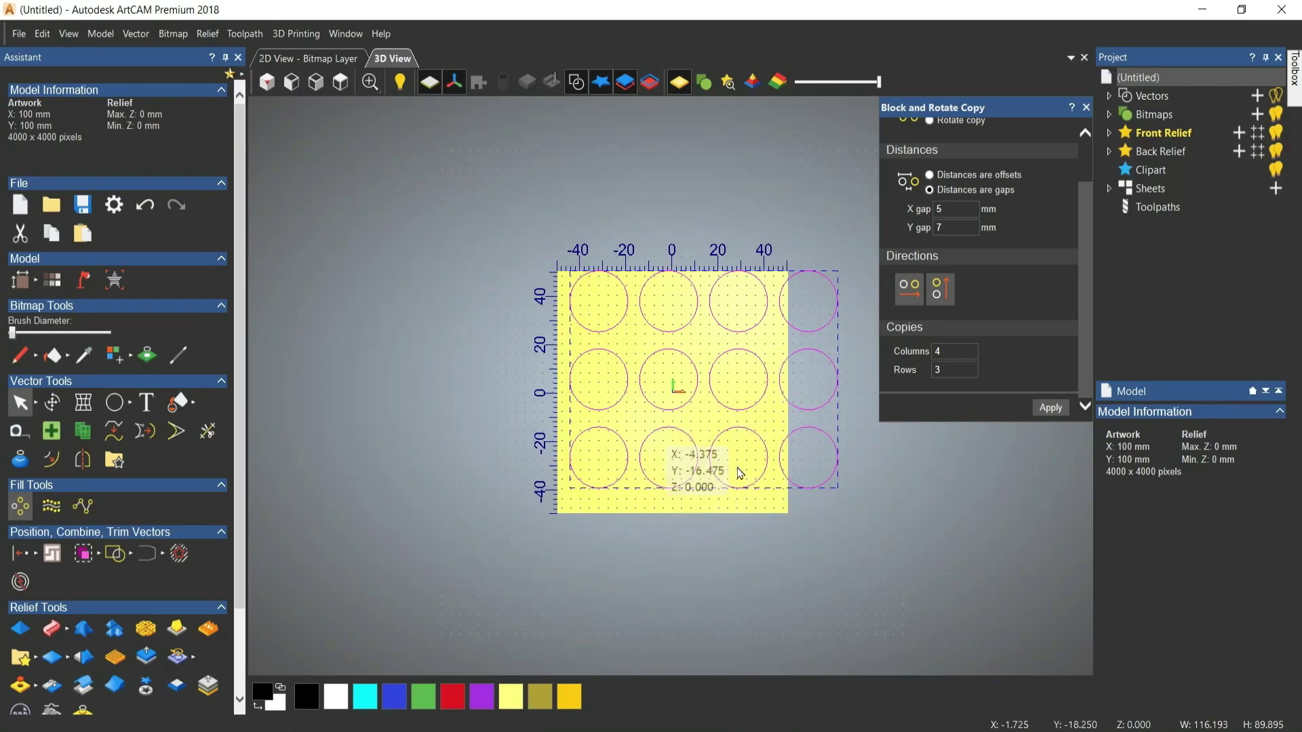
pyautogui.scroll(2, 668, 447)
pyautogui.scroll(-1, 695, 459)
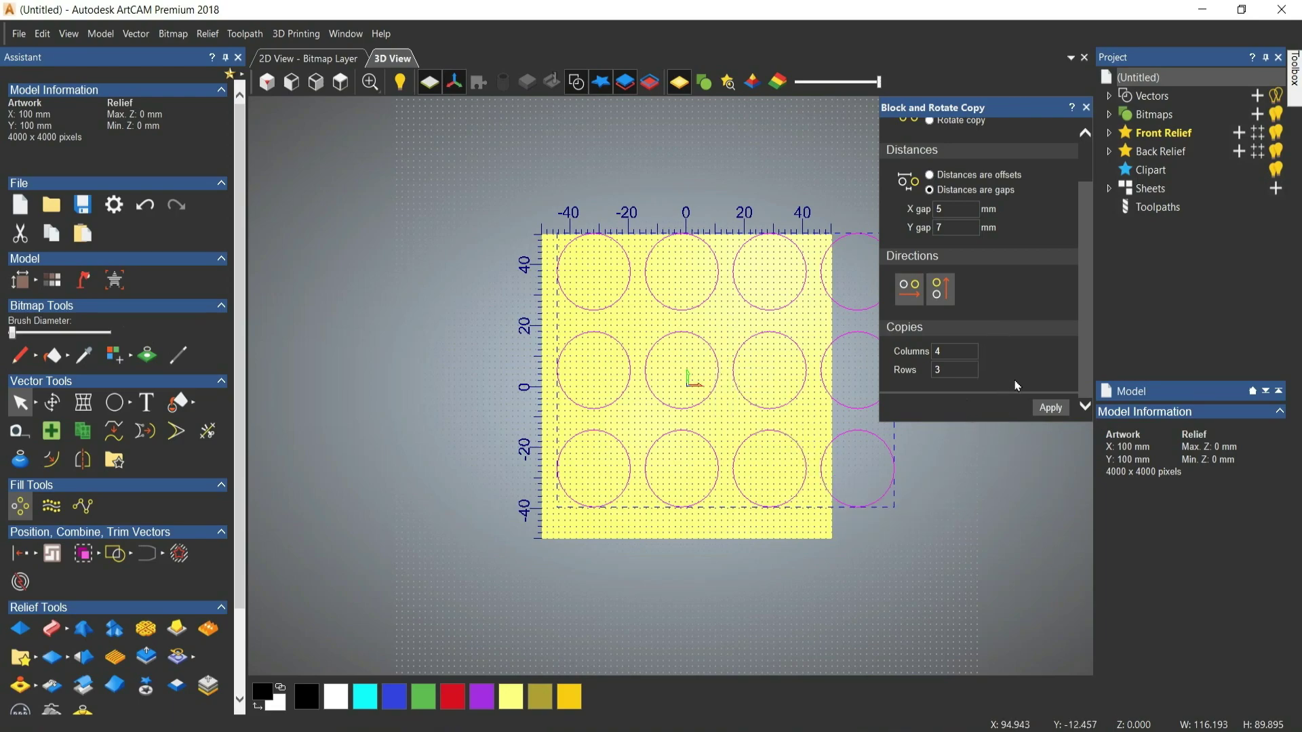
pyautogui.scroll(1, 1008, 327)
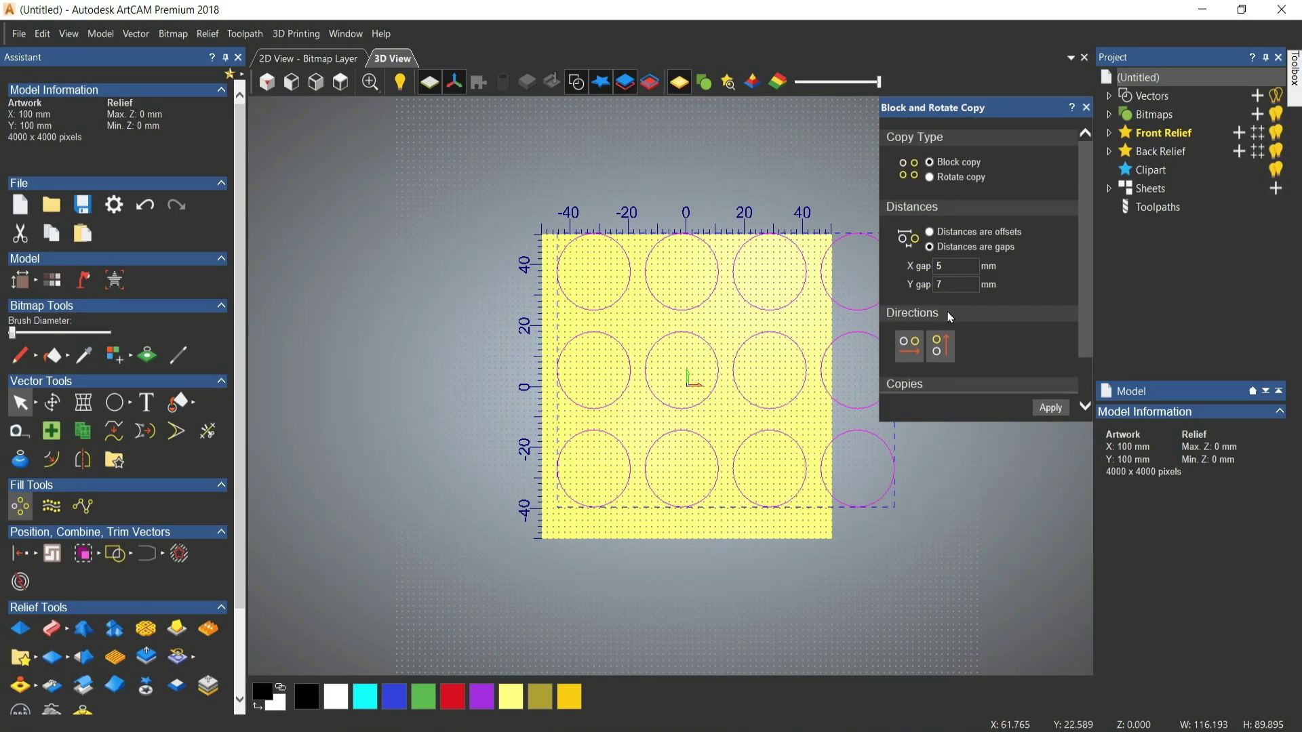
pyautogui.hotkey('ctrl', 'z')
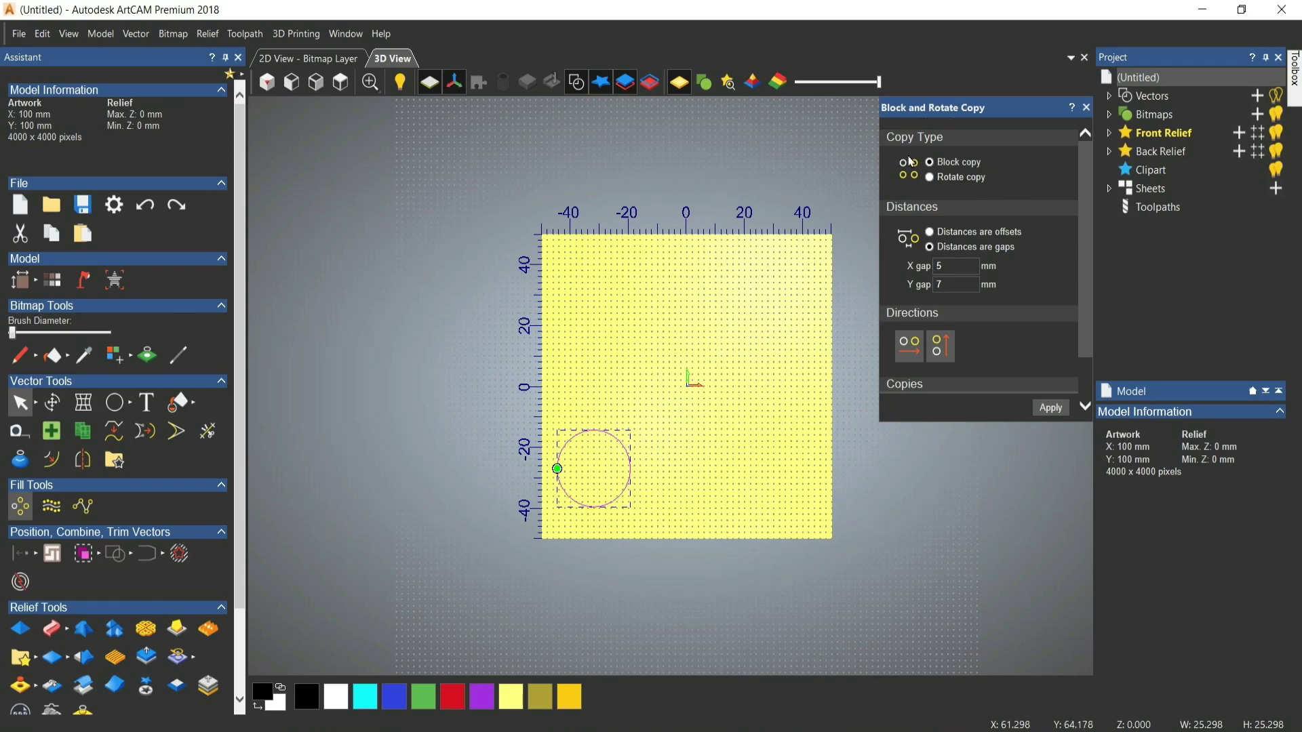
# Rotate-copy the circle around centre X 0, Y 1 mm with a total angle of 360 degrees and 8 objects
pyautogui.scroll(-1, 944, 292)
pyautogui.scroll(1, 936, 305)
pyautogui.click(930, 178)
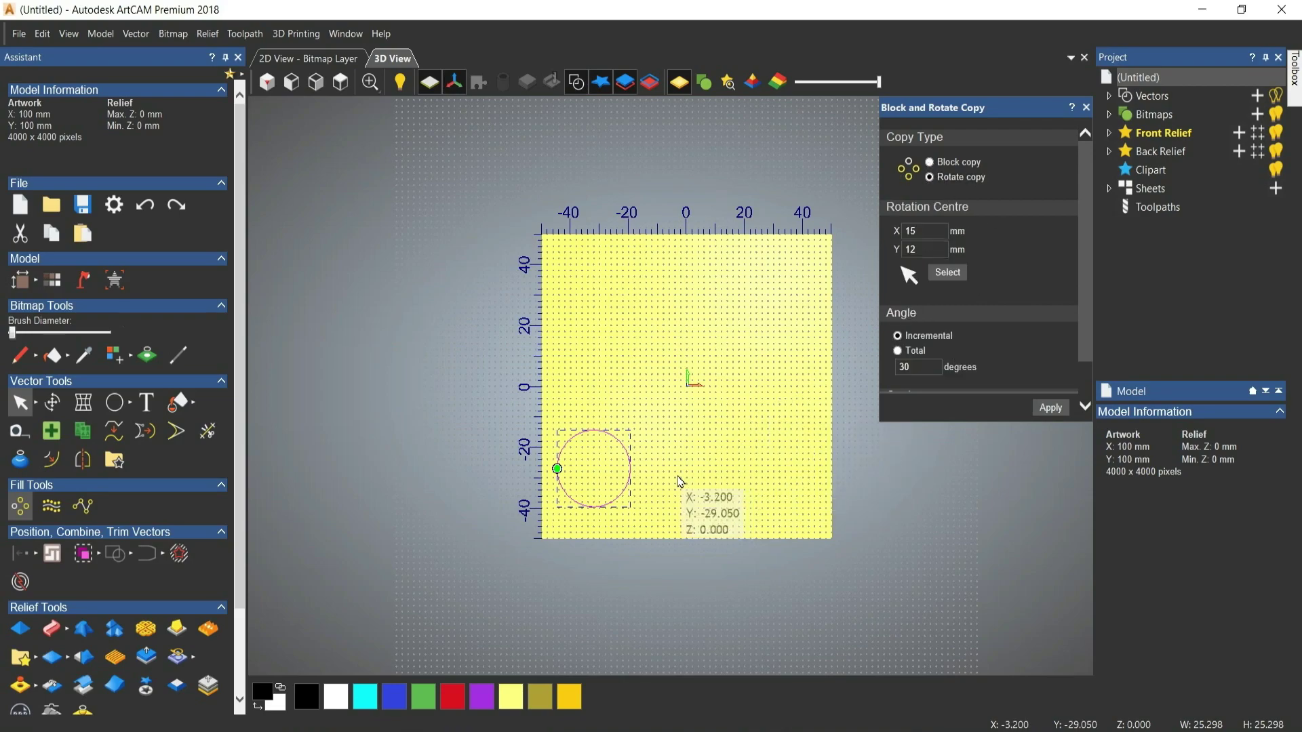
pyautogui.scroll(2, 706, 427)
pyautogui.scroll(-1, 707, 427)
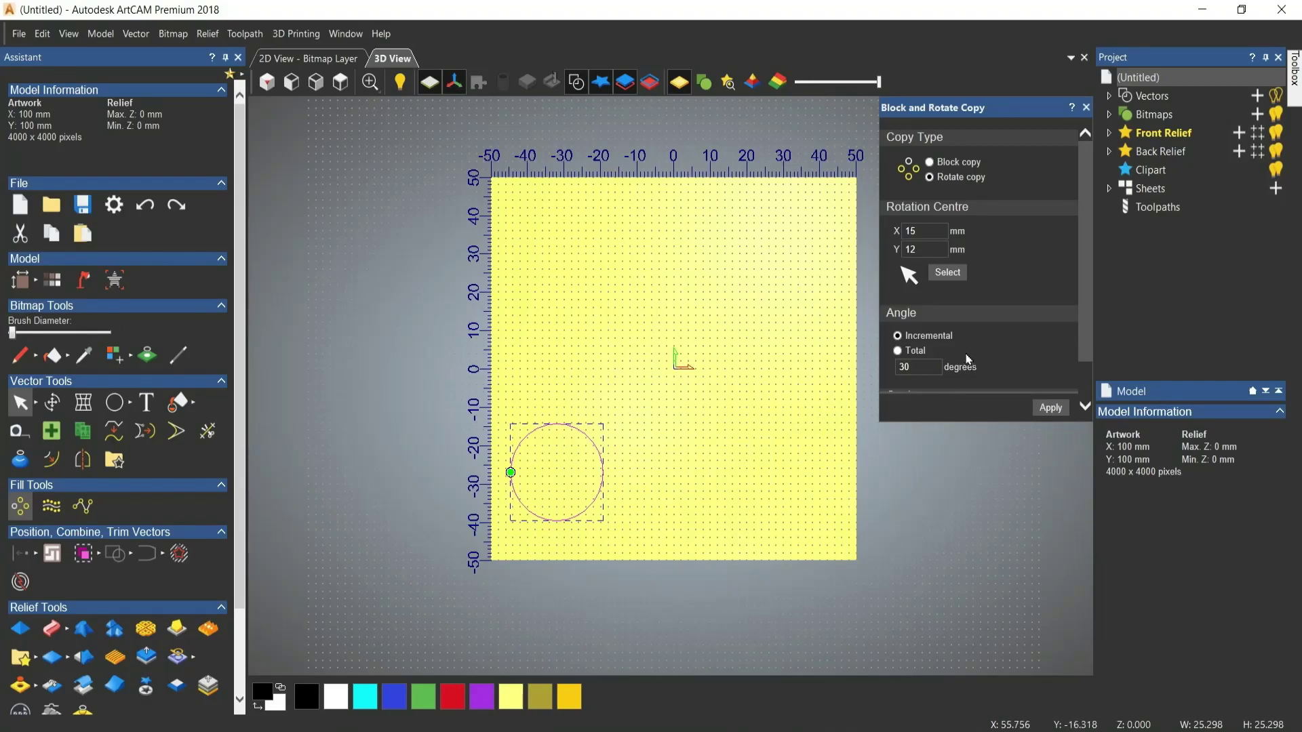
pyautogui.scroll(-1, 1021, 353)
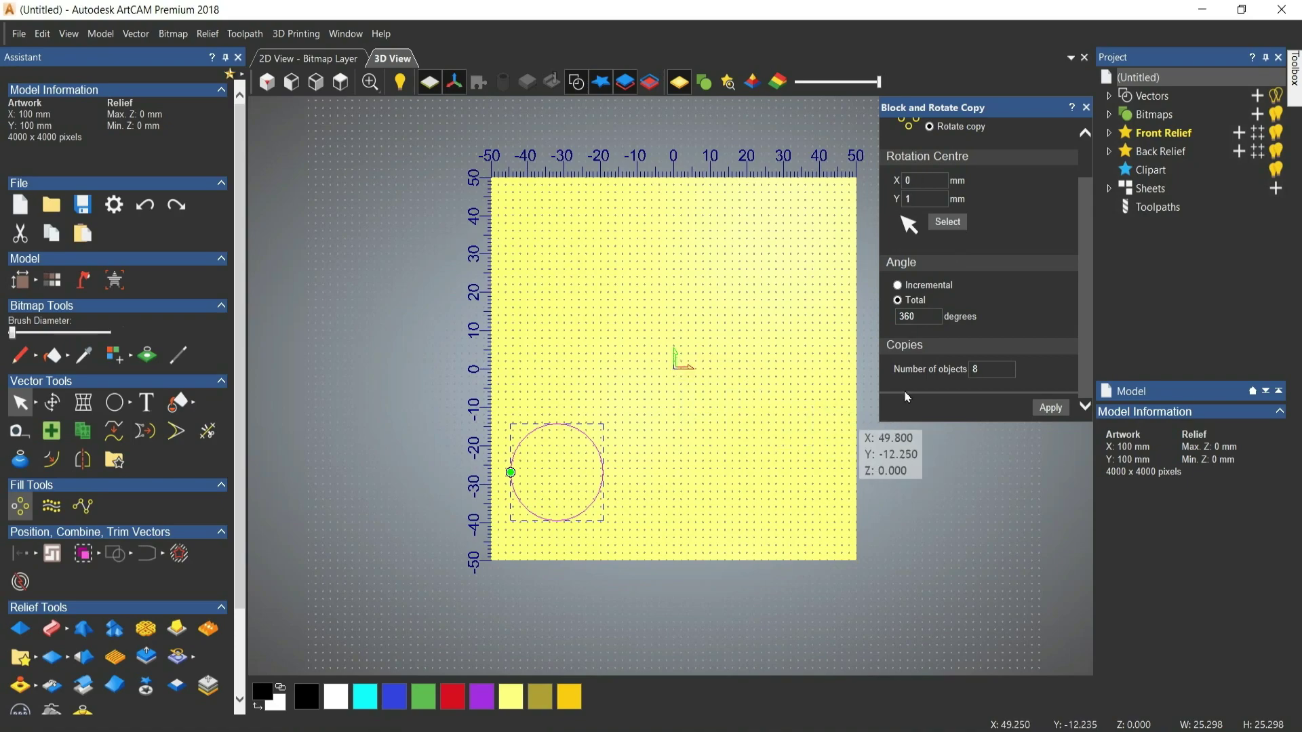
pyautogui.click(1048, 412)
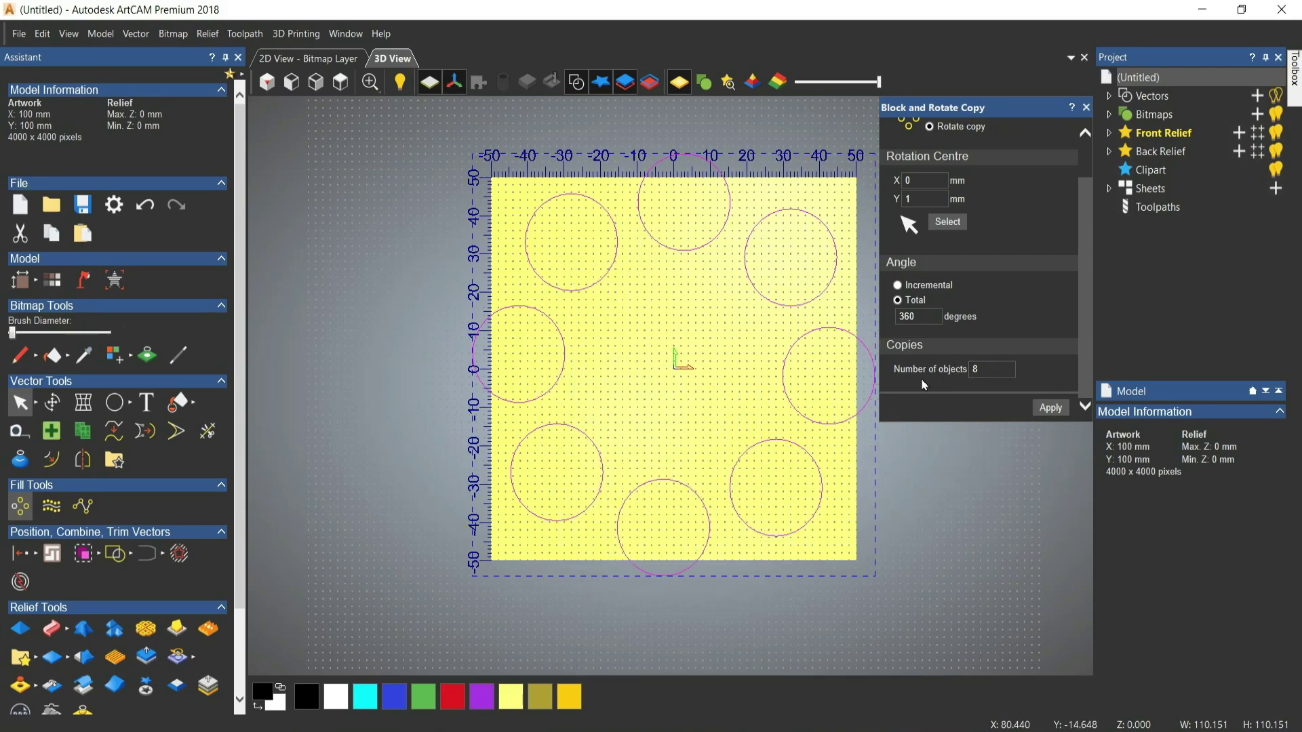
pyautogui.scroll(-2, 702, 434)
pyautogui.scroll(2, 702, 434)
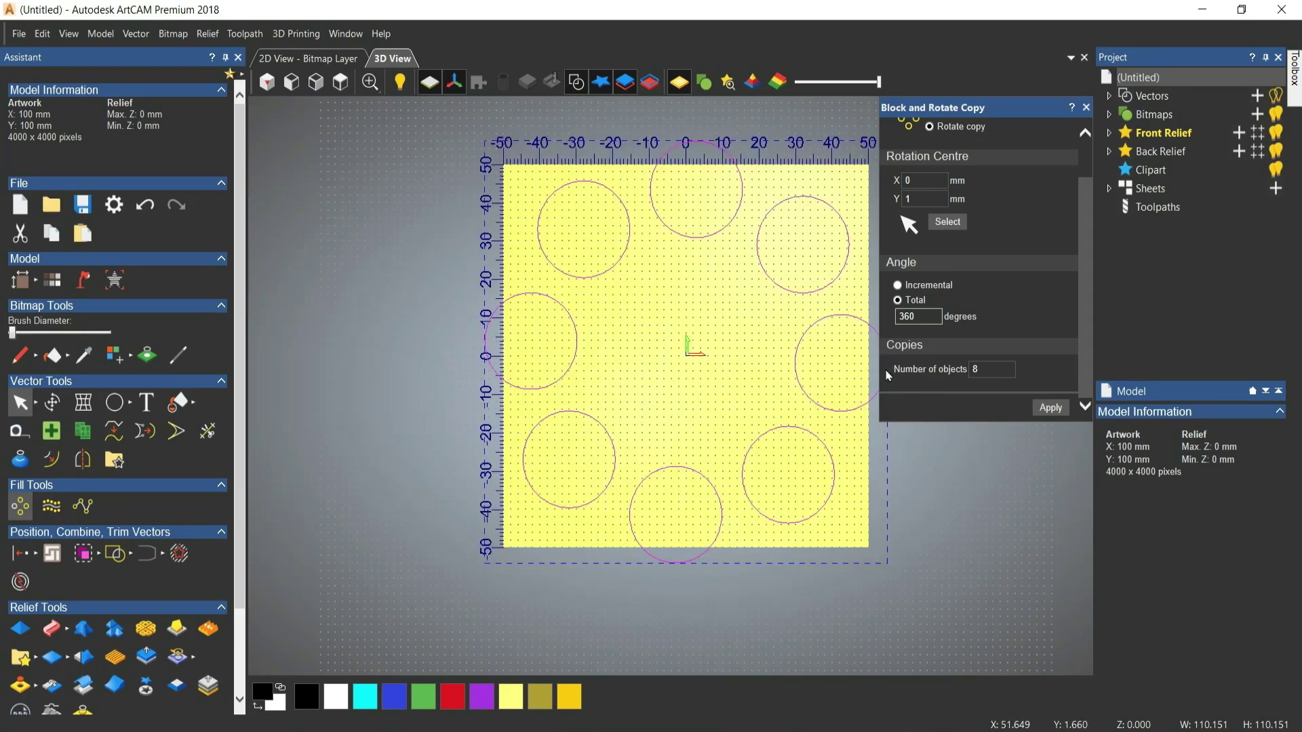
pyautogui.scroll(-1, 687, 417)
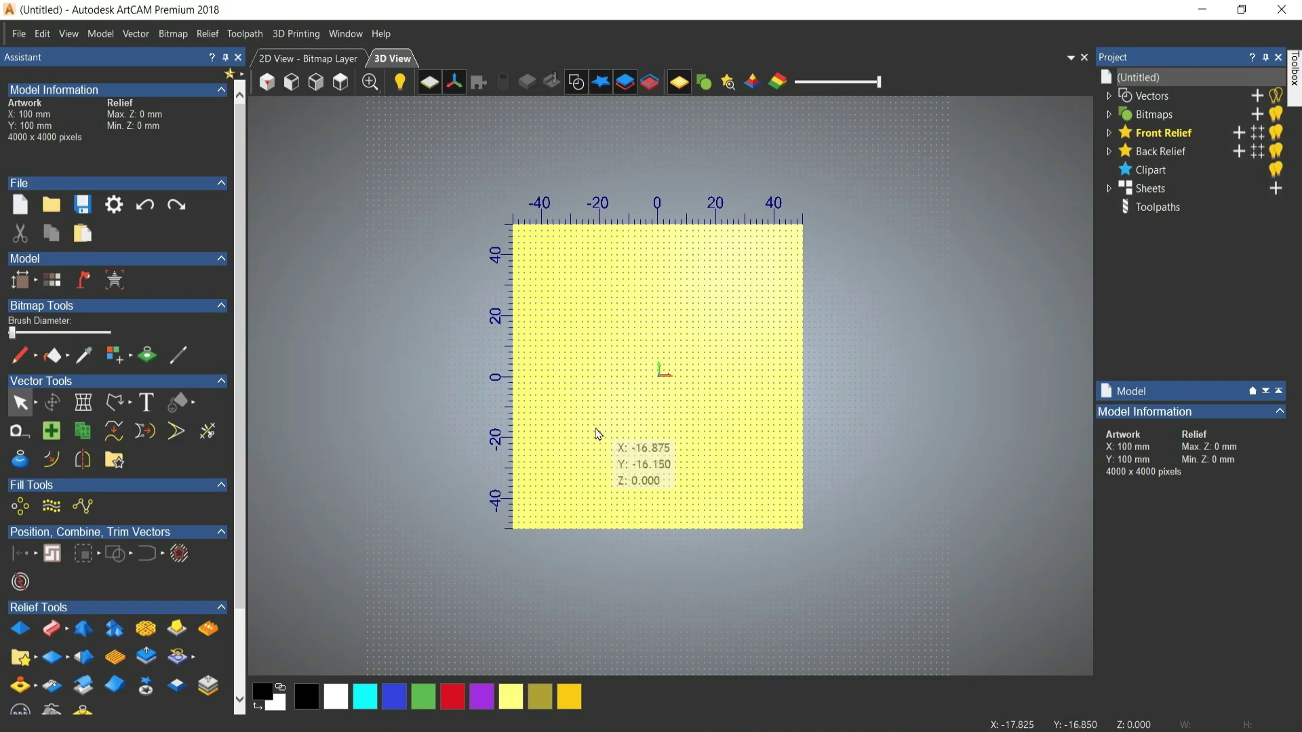
# Draw a smooth polyline from about X -37, Y -38 mm through X -17, Y -7 and X 21, Y 3 to X 42, Y 36 mm
pyautogui.click(117, 401)
pyautogui.click(550, 490)
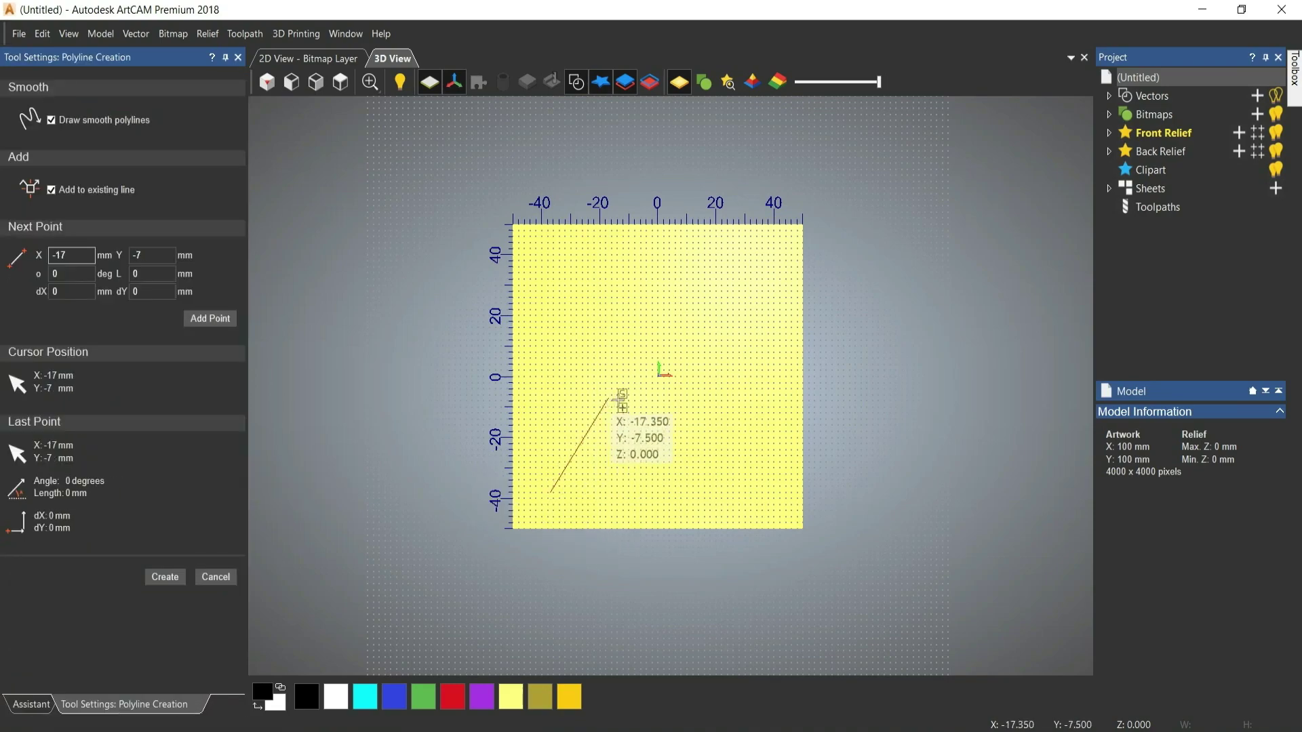
pyautogui.click(614, 398)
pyautogui.click(719, 369)
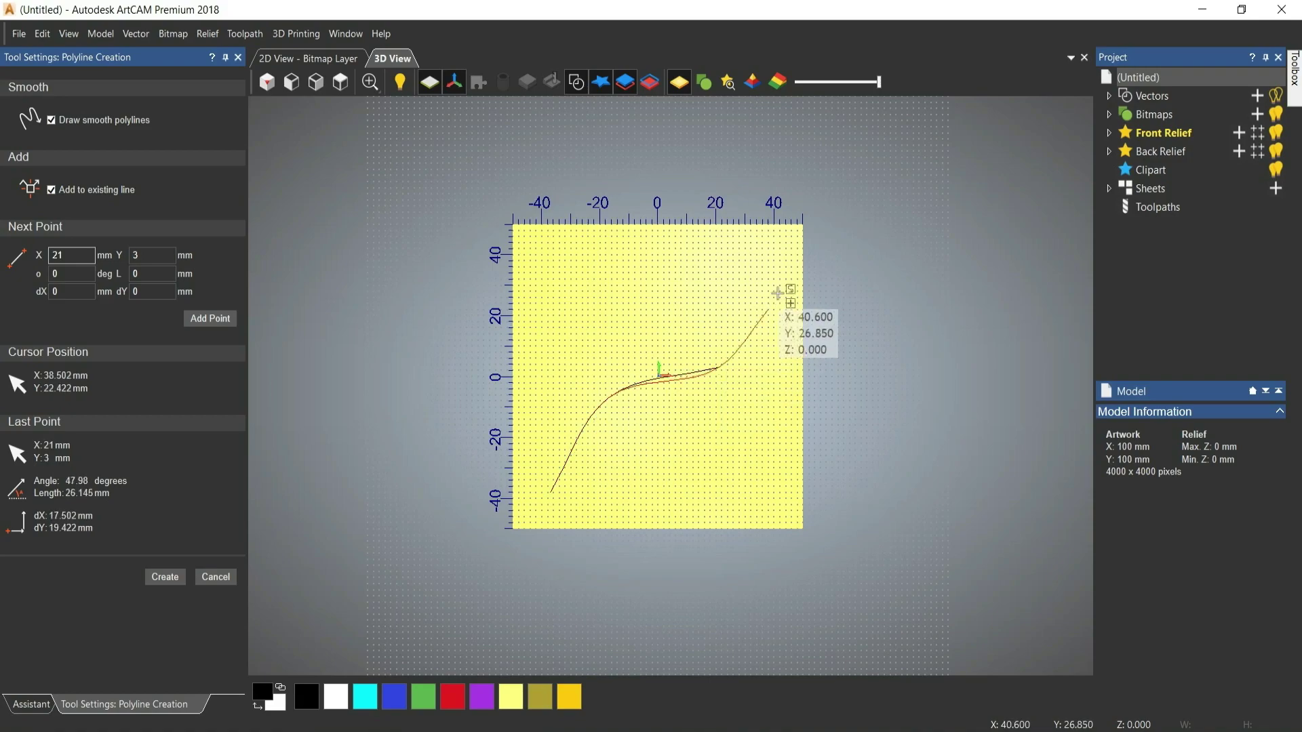
pyautogui.click(779, 267)
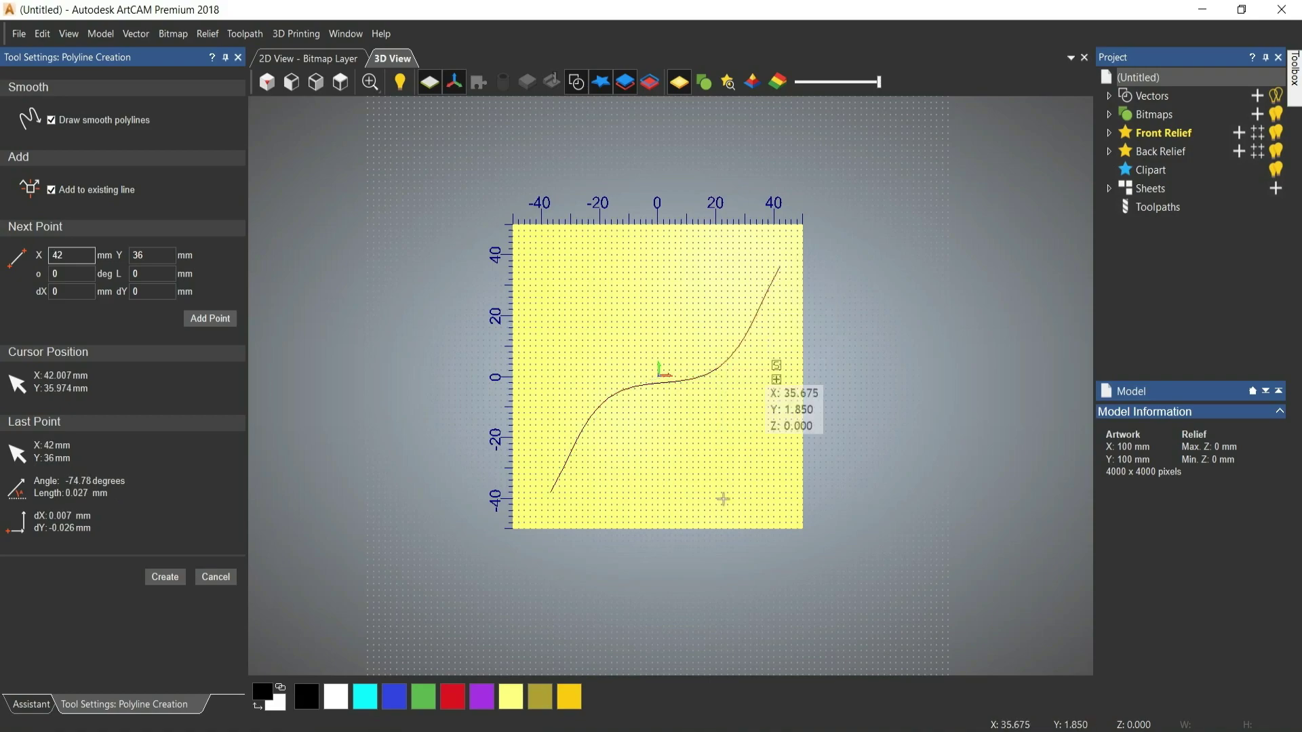
pyautogui.click(165, 576)
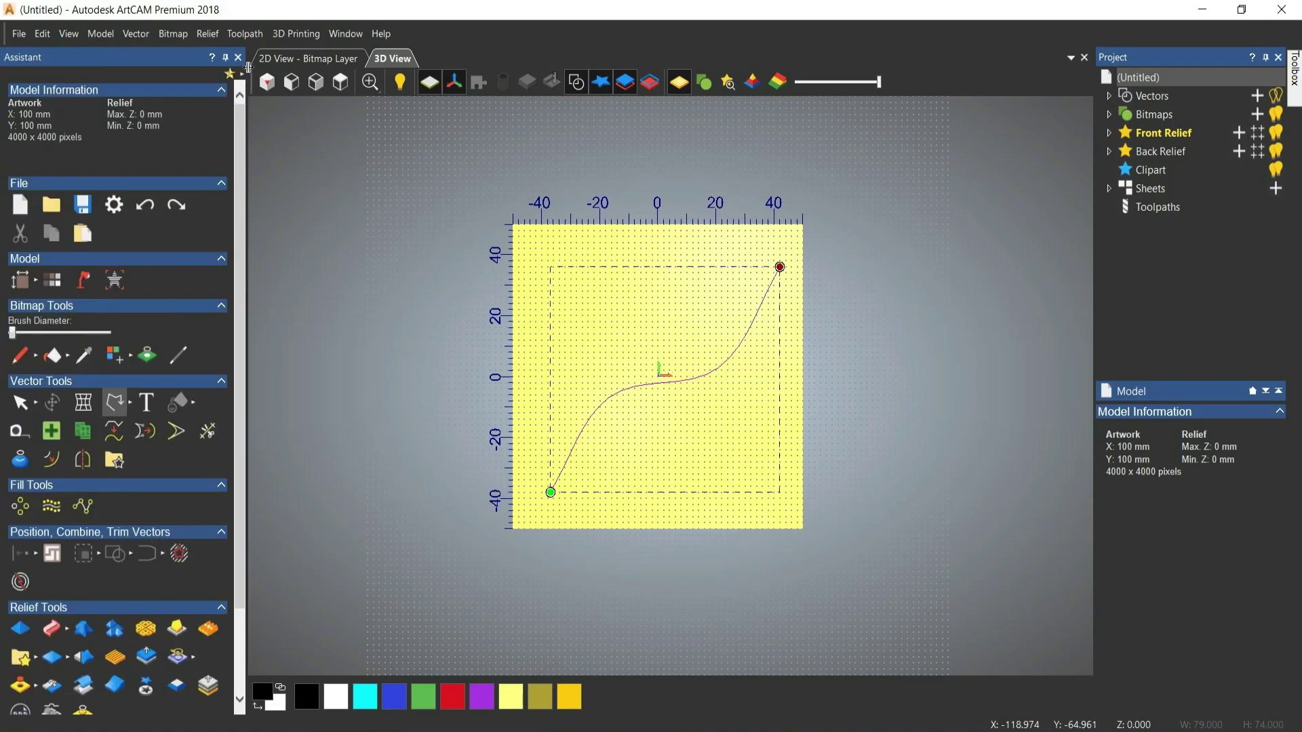
pyautogui.click(352, 438)
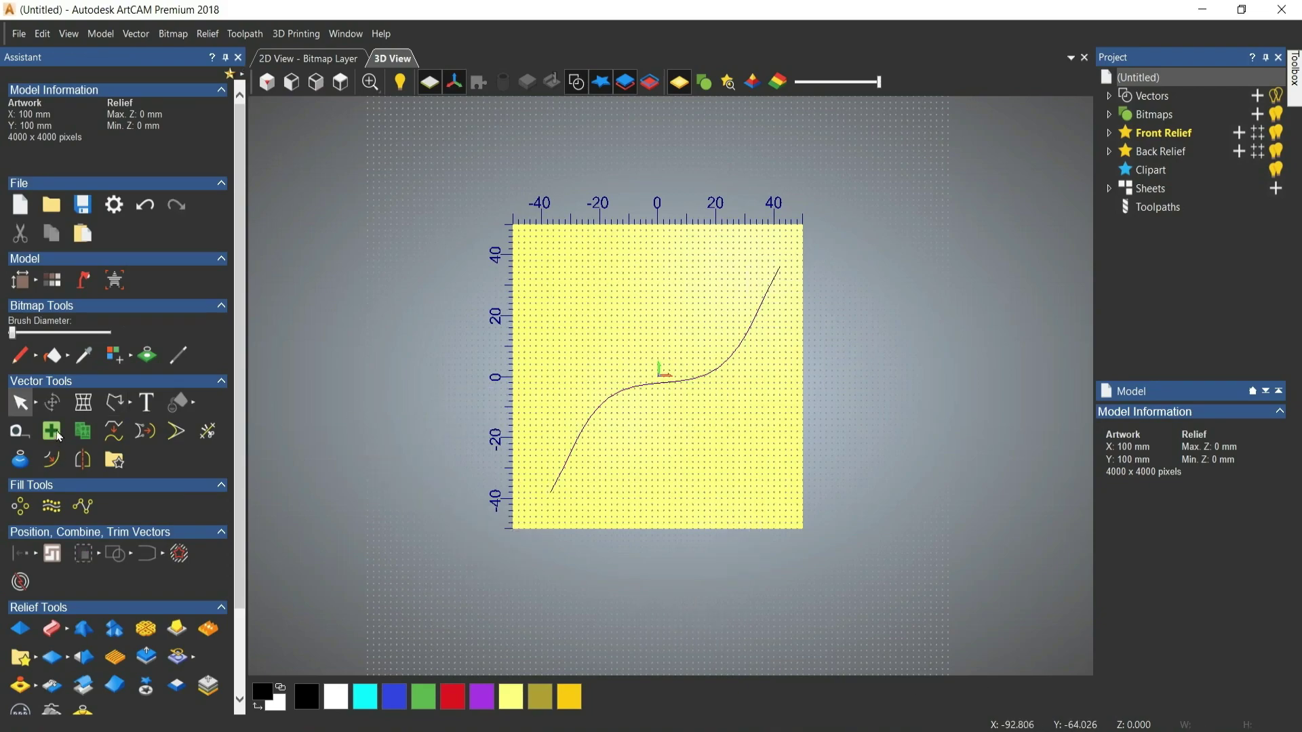
# Create a circle centred at X -32, Y 29 mm with a radius of about 10.4 mm
pyautogui.click(133, 404)
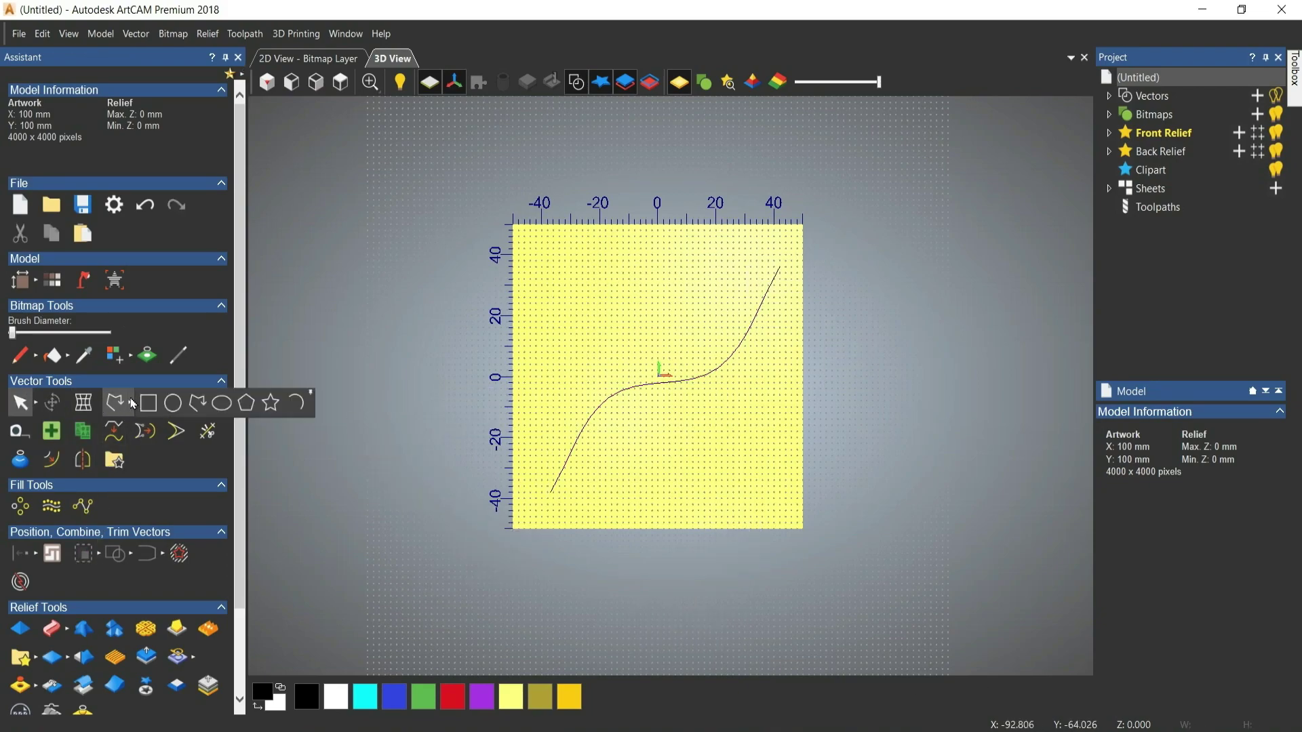
pyautogui.click(172, 406)
pyautogui.moveTo(564, 288); pyautogui.dragTo(596, 289)
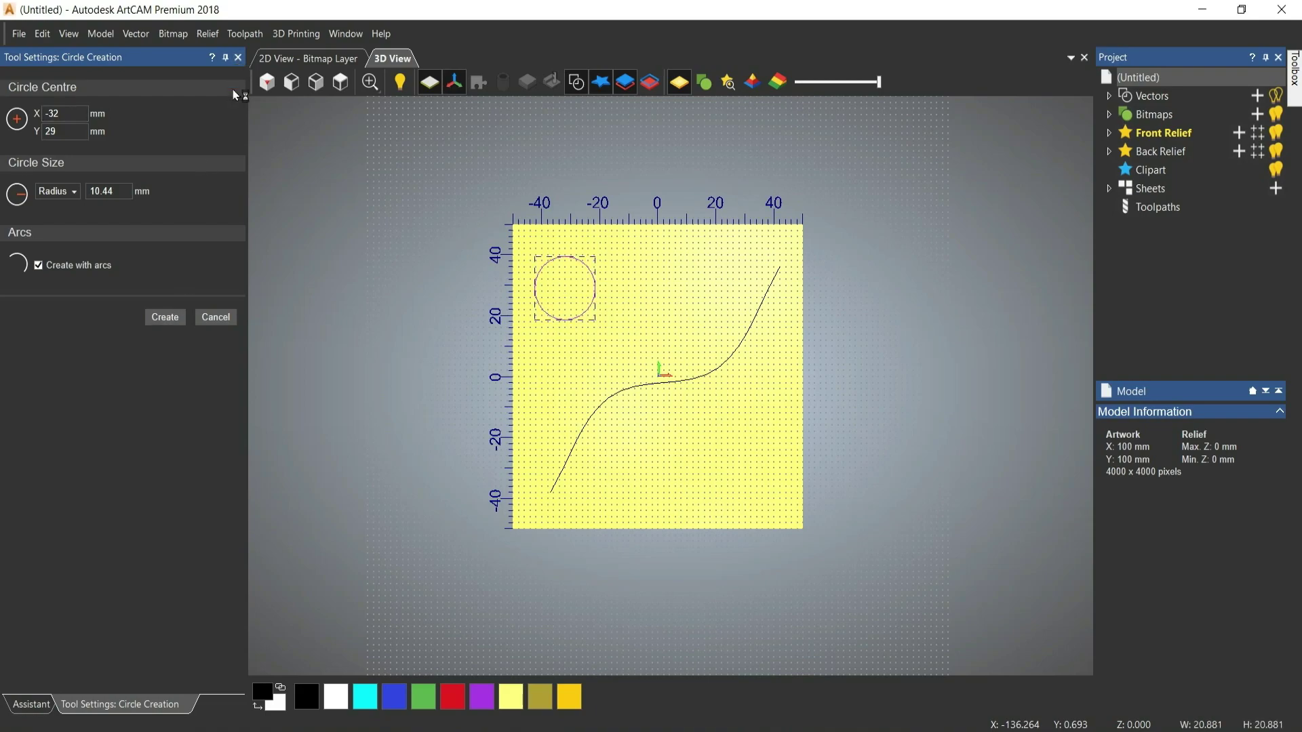
pyautogui.press('Escape')
pyautogui.click(360, 410)
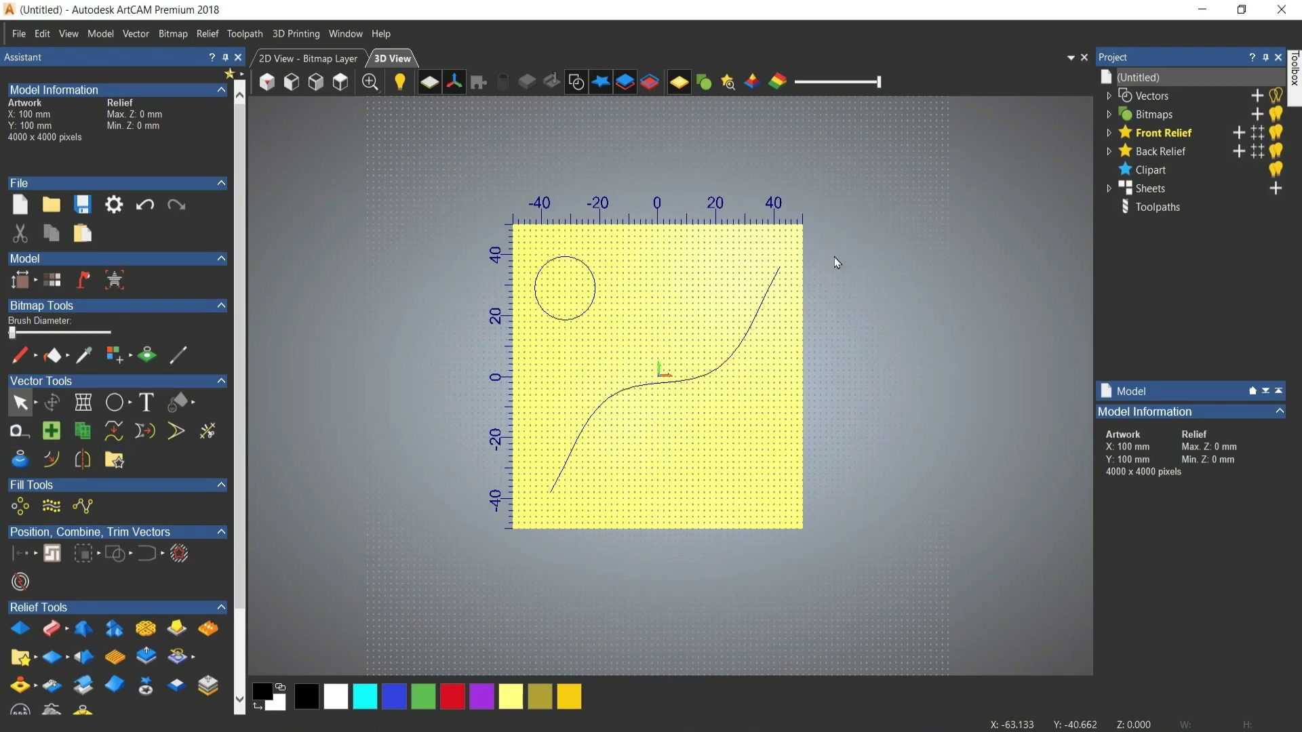
# Paste 5 copies of the circle along the smooth polyline using the Specify number option
pyautogui.click(83, 507)
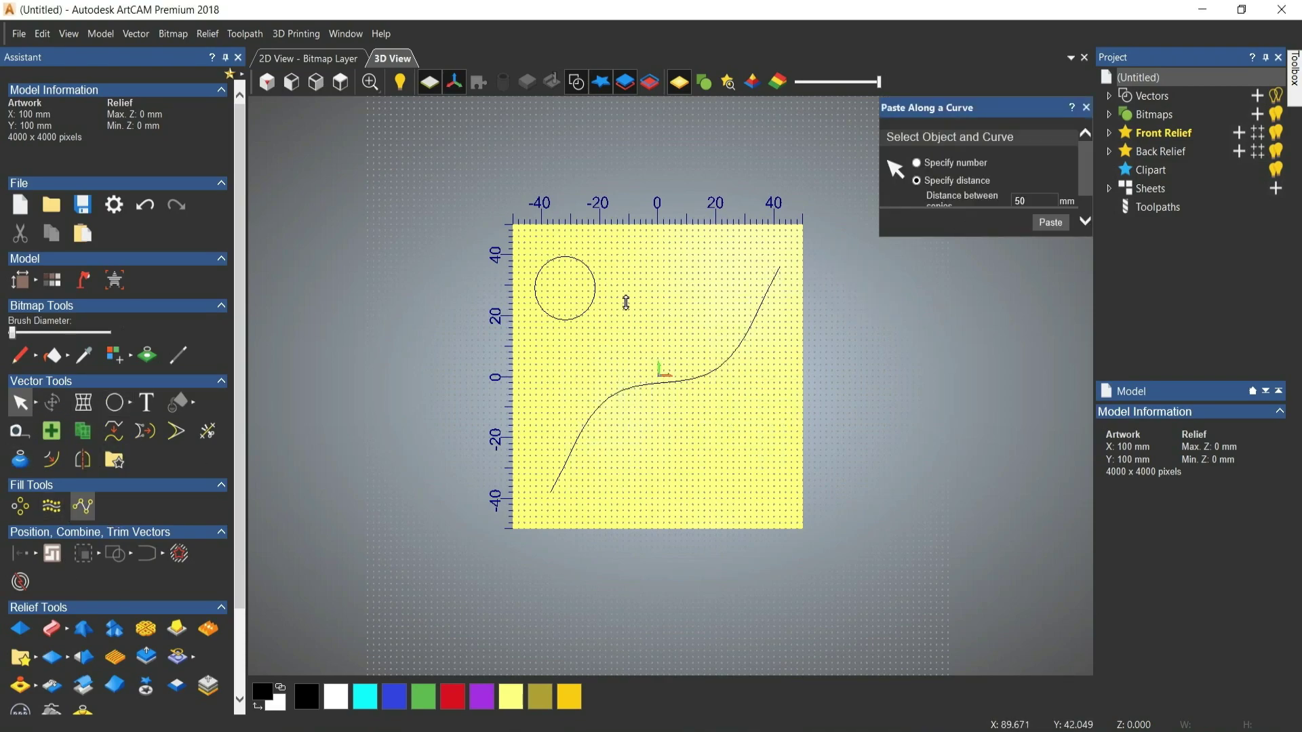
pyautogui.click(588, 306)
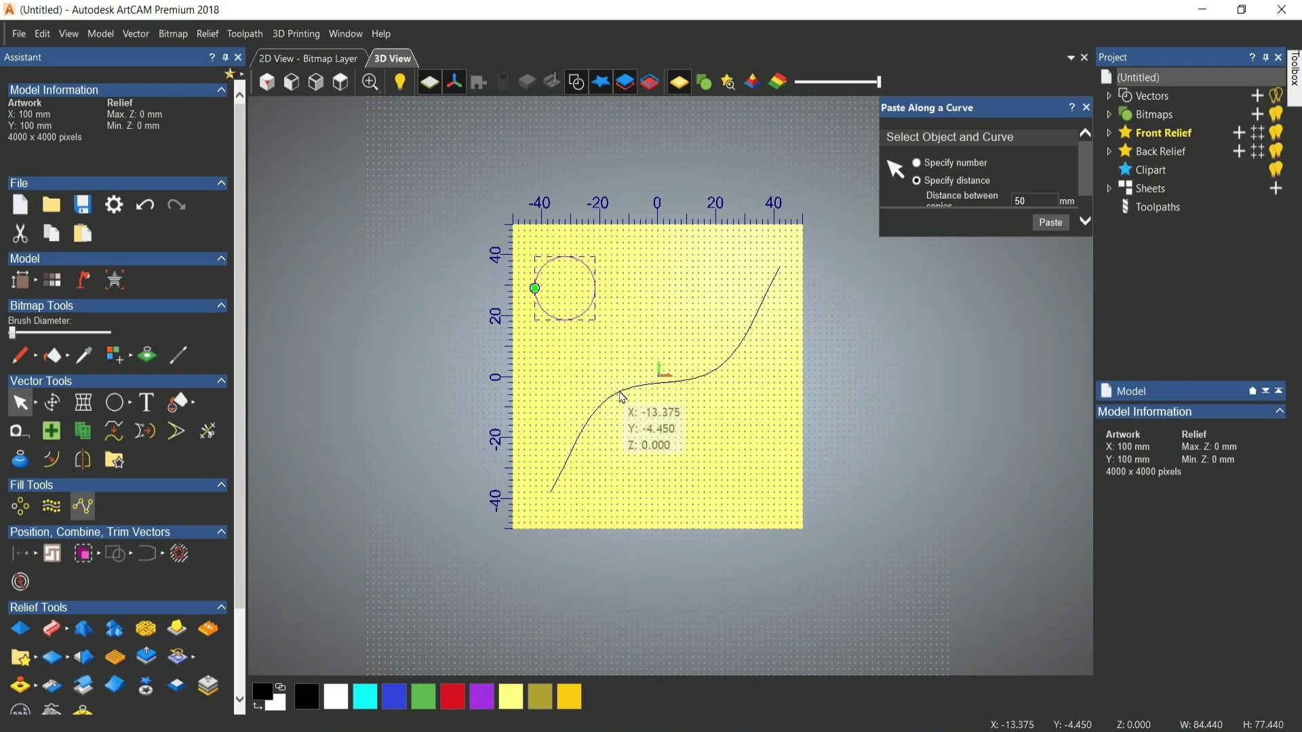
pyautogui.click(916, 162)
pyautogui.click(1048, 224)
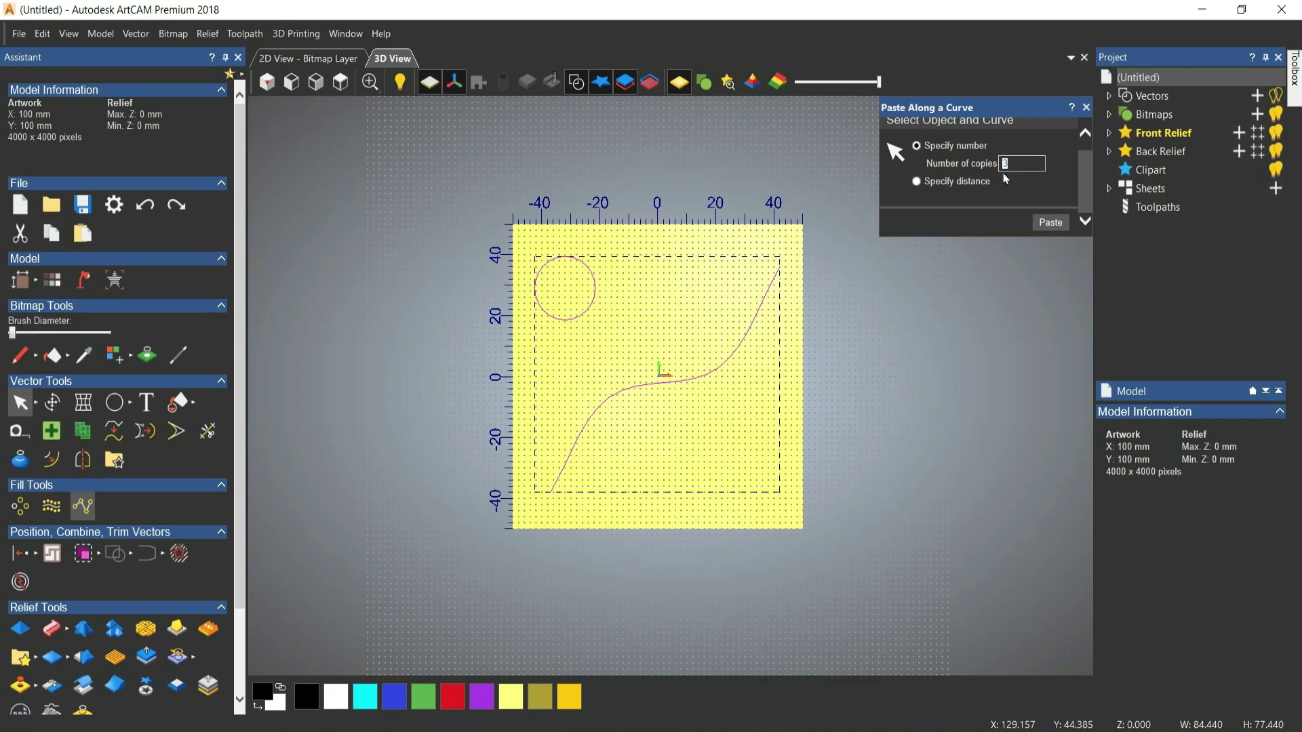
pyautogui.click(1050, 222)
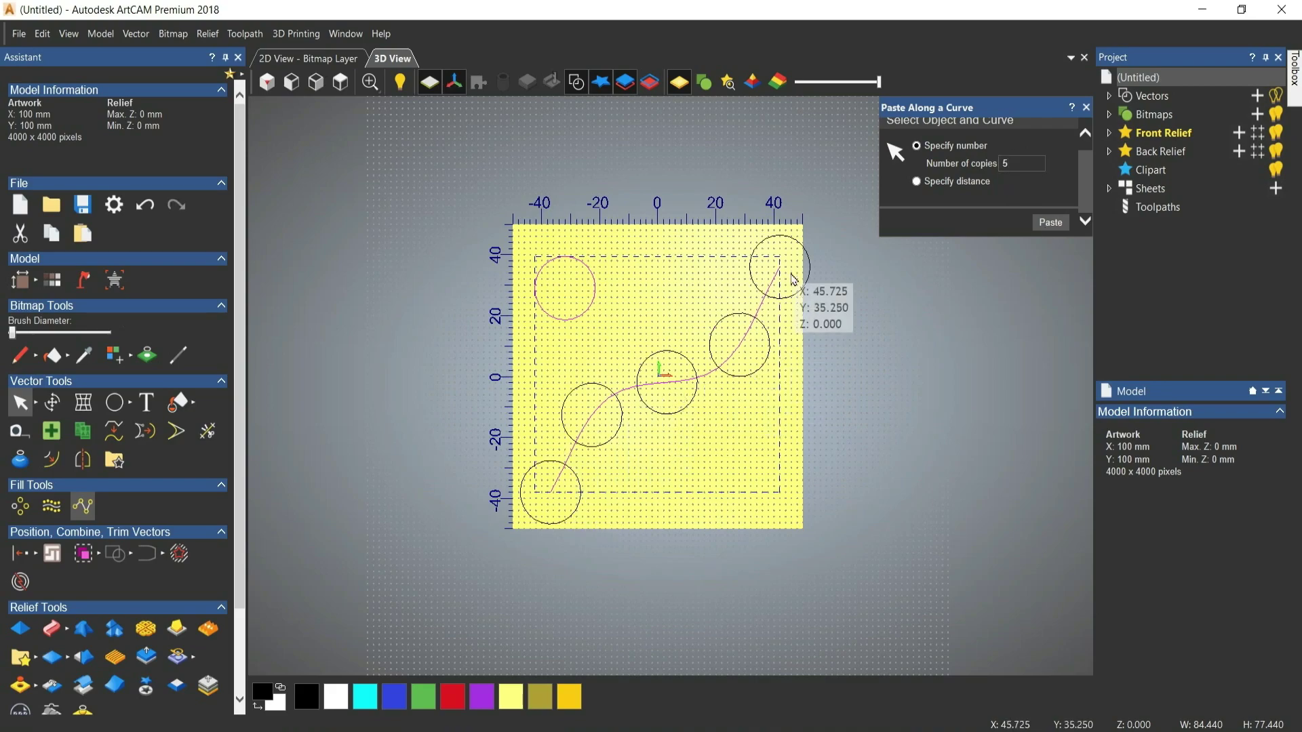
# Change the number of copies to 6 and paste the circle along the polyline again
pyautogui.doubleClick(1019, 163)
pyautogui.write('6')
pyautogui.click(1050, 223)
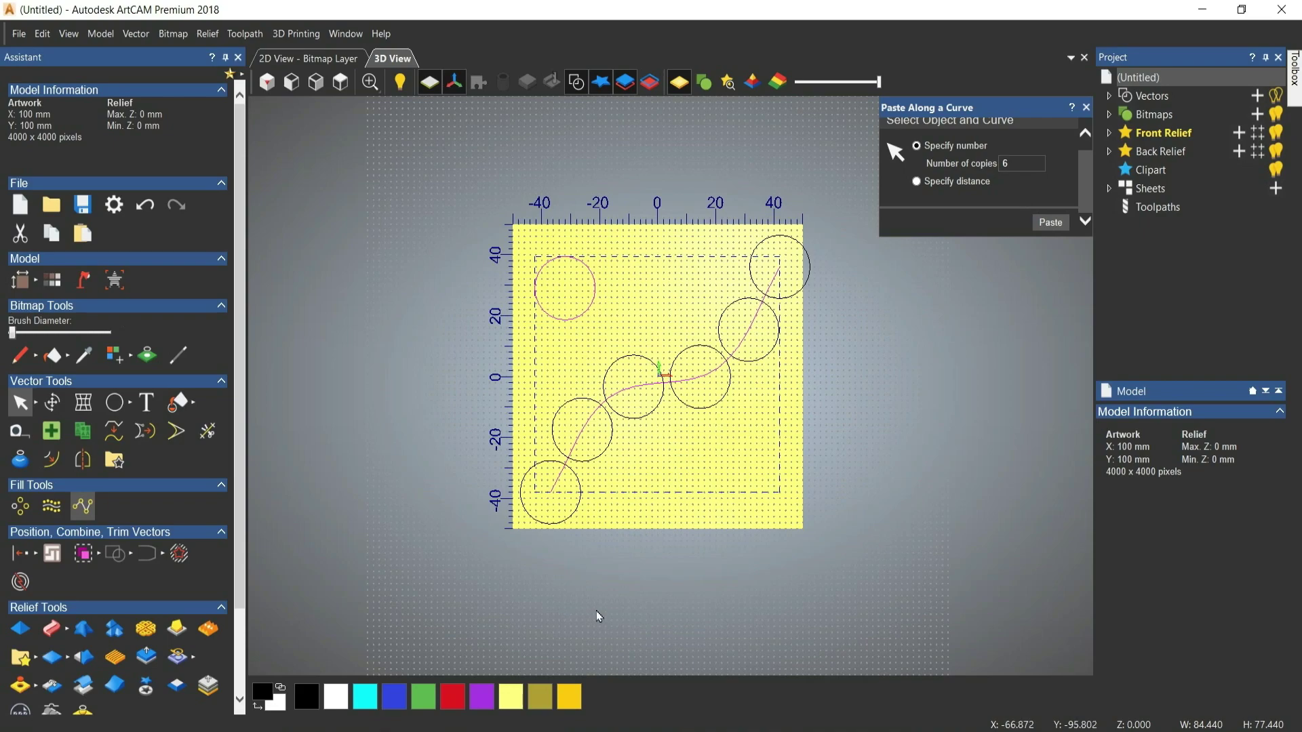
# Try the Specify distance option with 4 mm between copies, switch back to Specify number, and close Paste Along a Curve
pyautogui.click(917, 182)
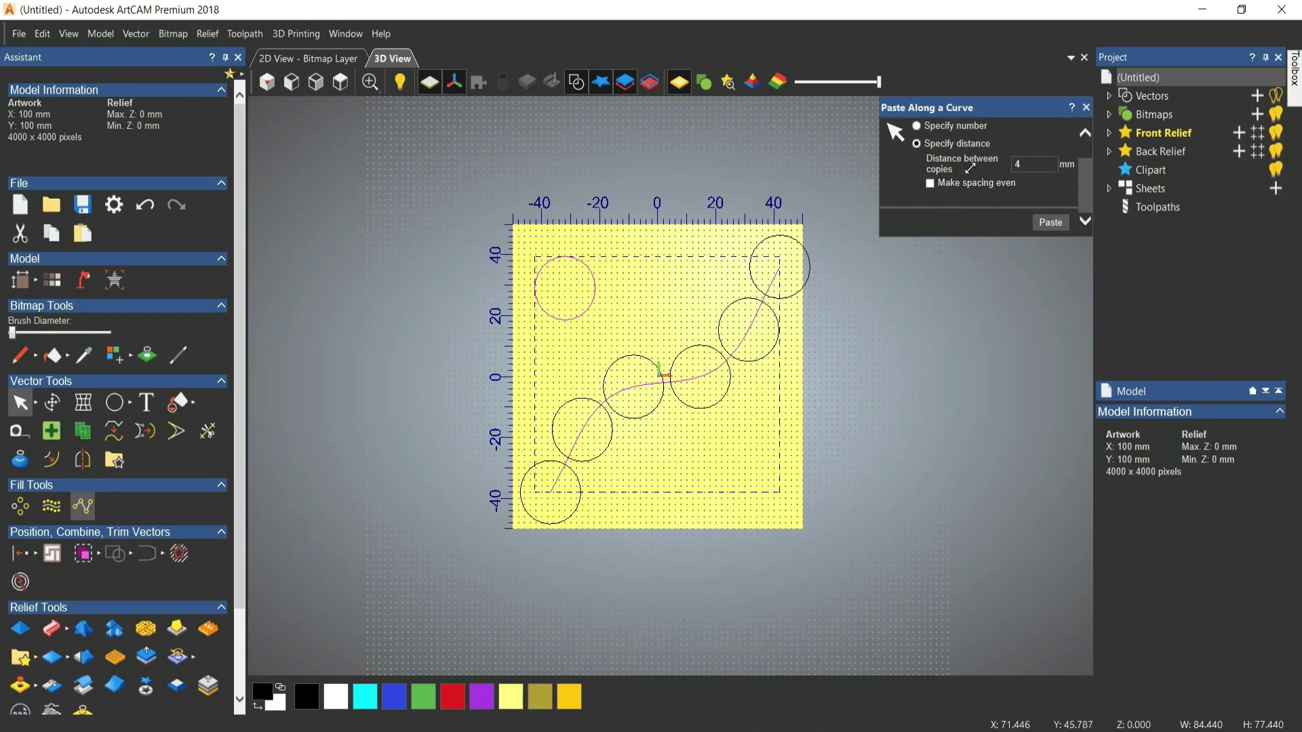
pyautogui.scroll(1, 933, 166)
pyautogui.click(918, 162)
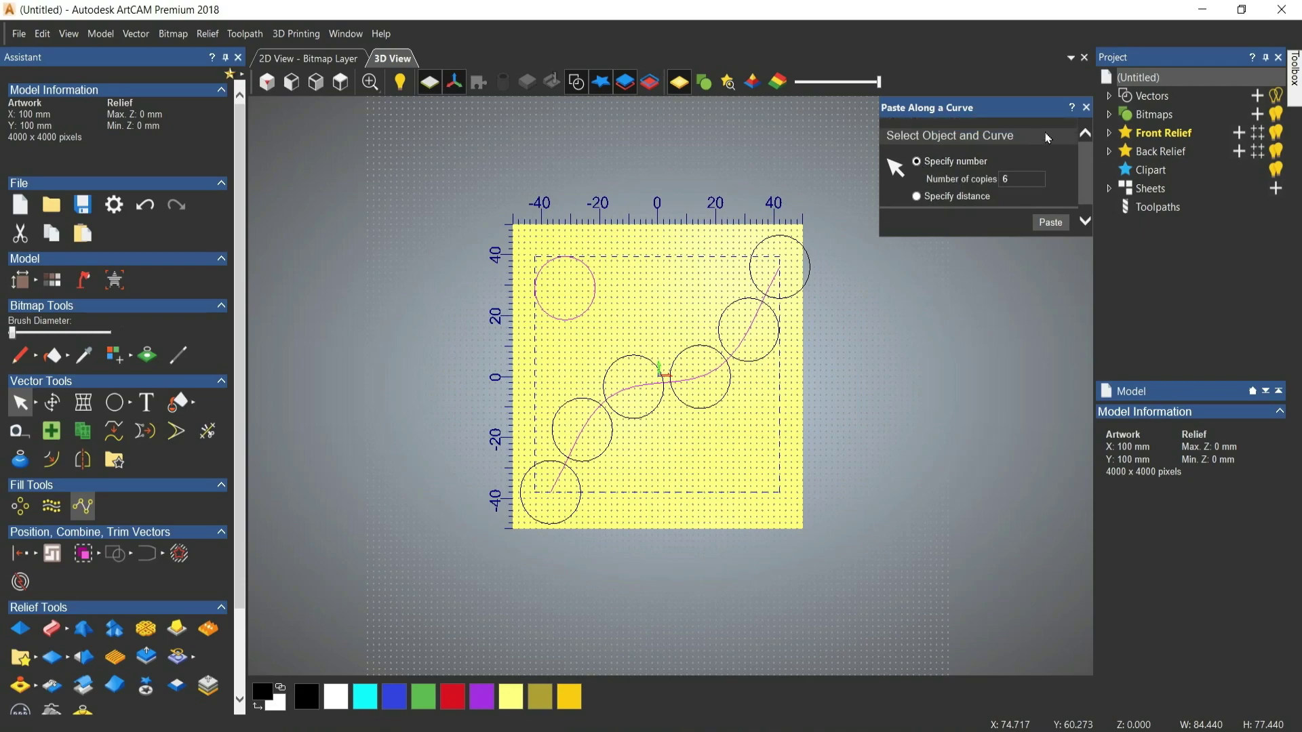
pyautogui.click(1086, 107)
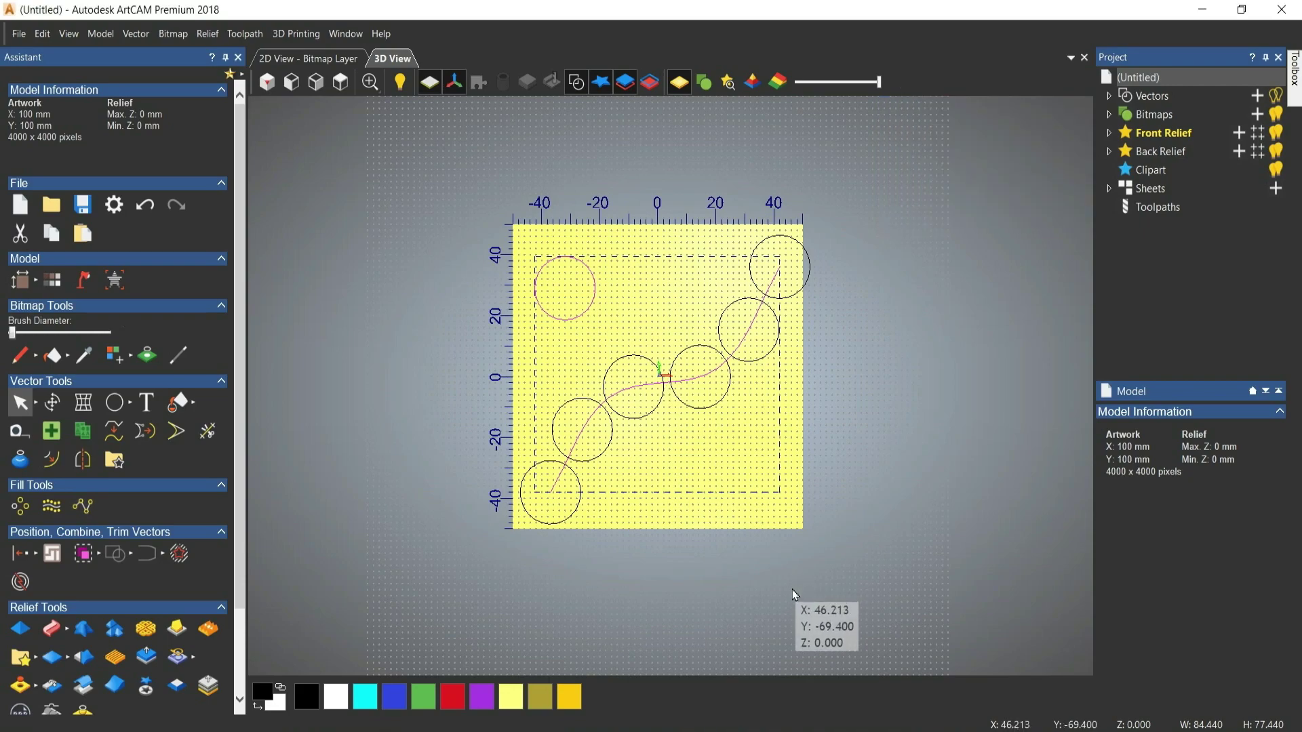
# Undo the pasted circle copies and clear the source circle and polyline from the model
pyautogui.hotkey('ctrl', 'z')
pyautogui.hotkey('ctrl', 'z')
pyautogui.hotkey('ctrl', 'z')
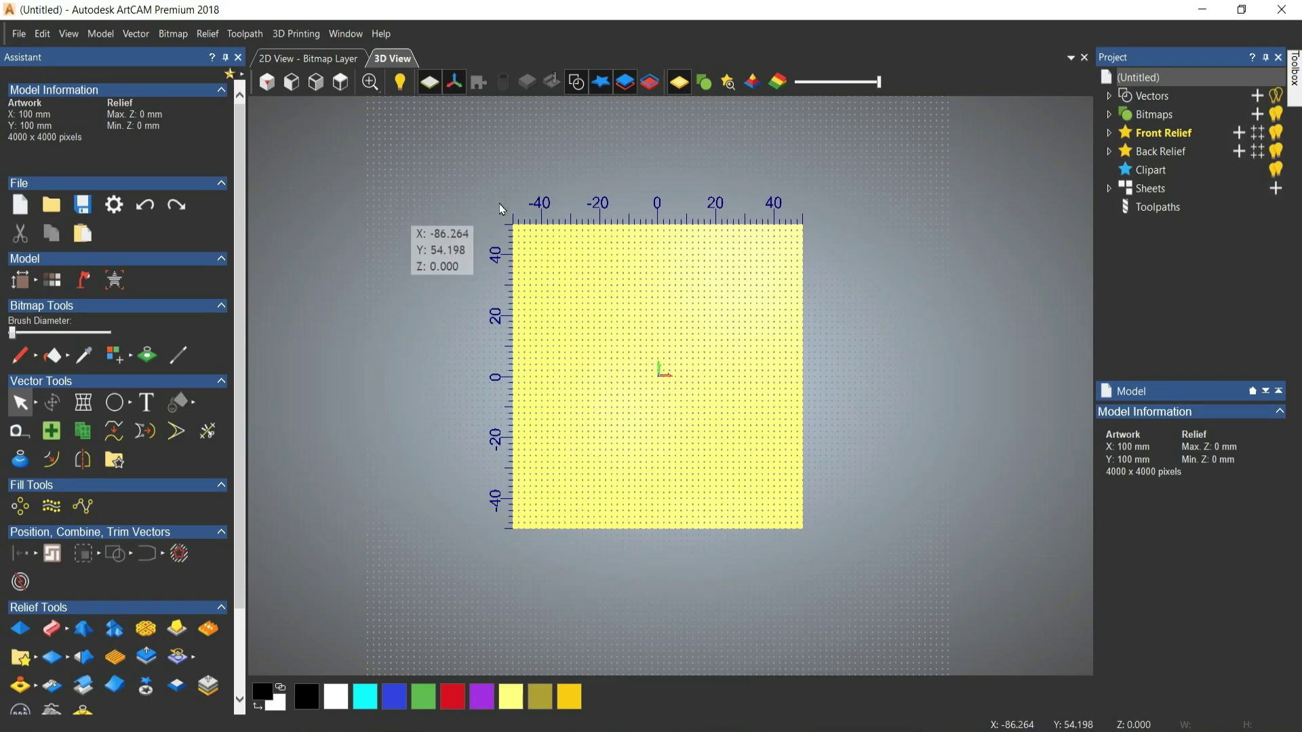